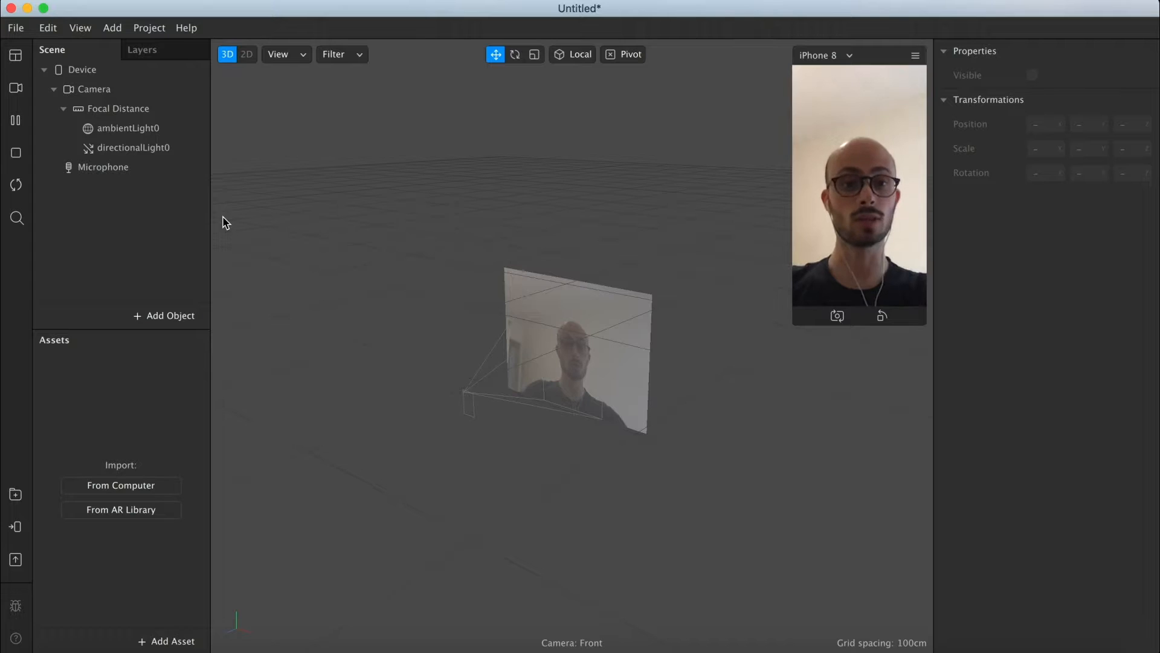
# Add a face tracker to the scene and insert a plane nested under it
pyautogui.click(165, 317)
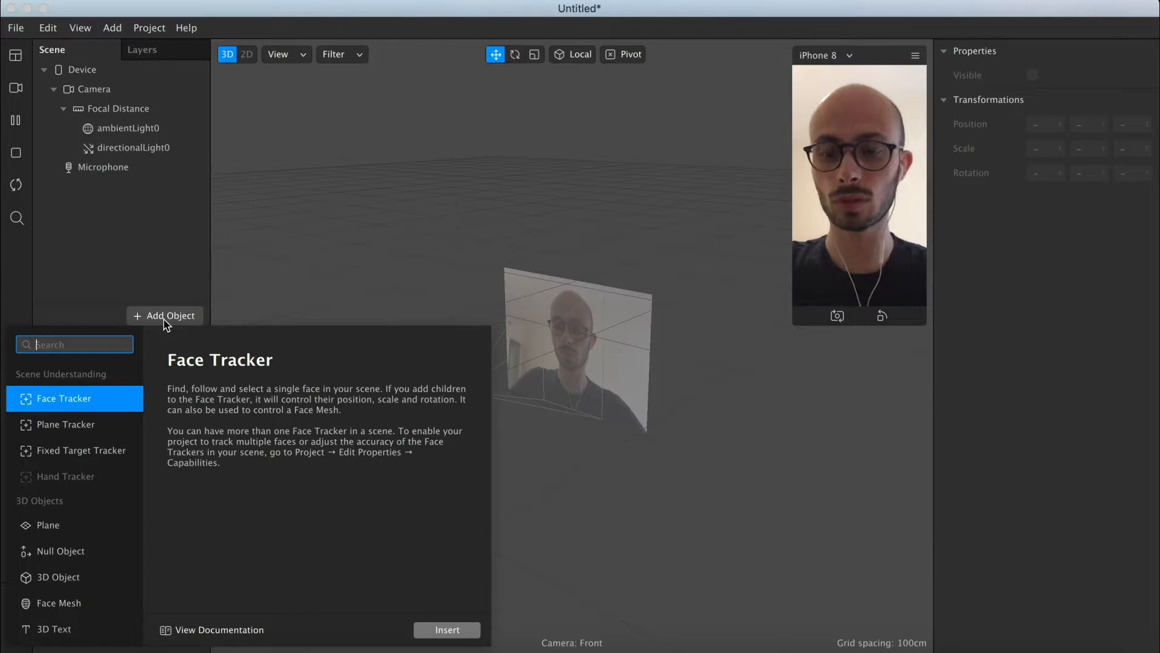
pyautogui.doubleClick(86, 400)
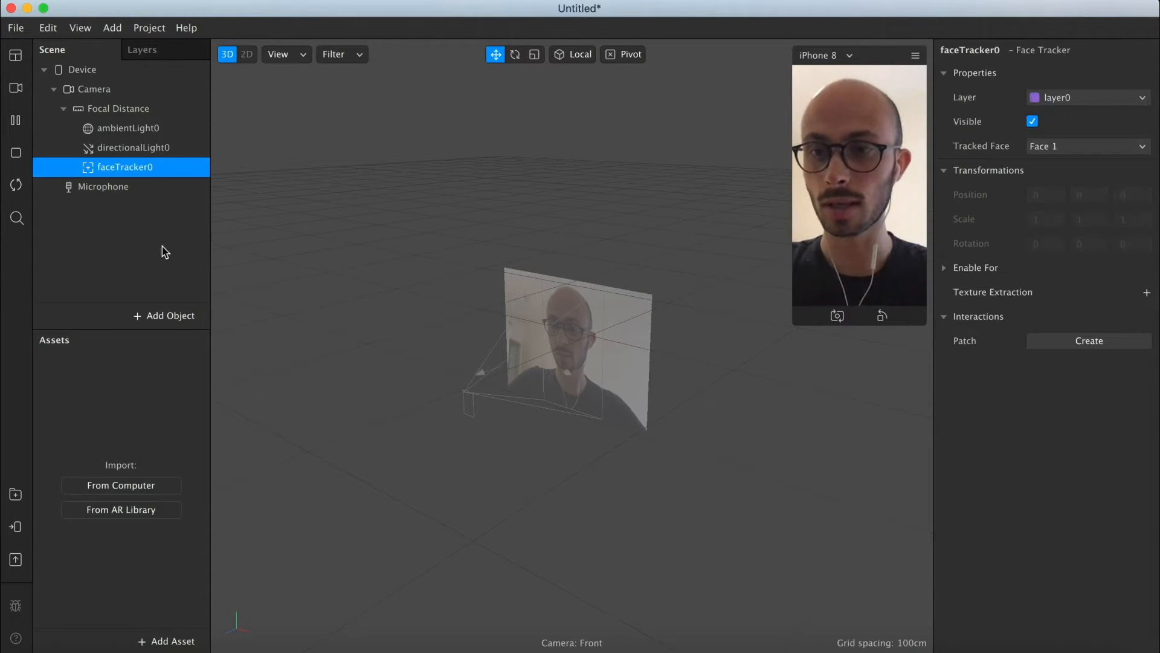
pyautogui.click(158, 319)
pyautogui.write('pla')
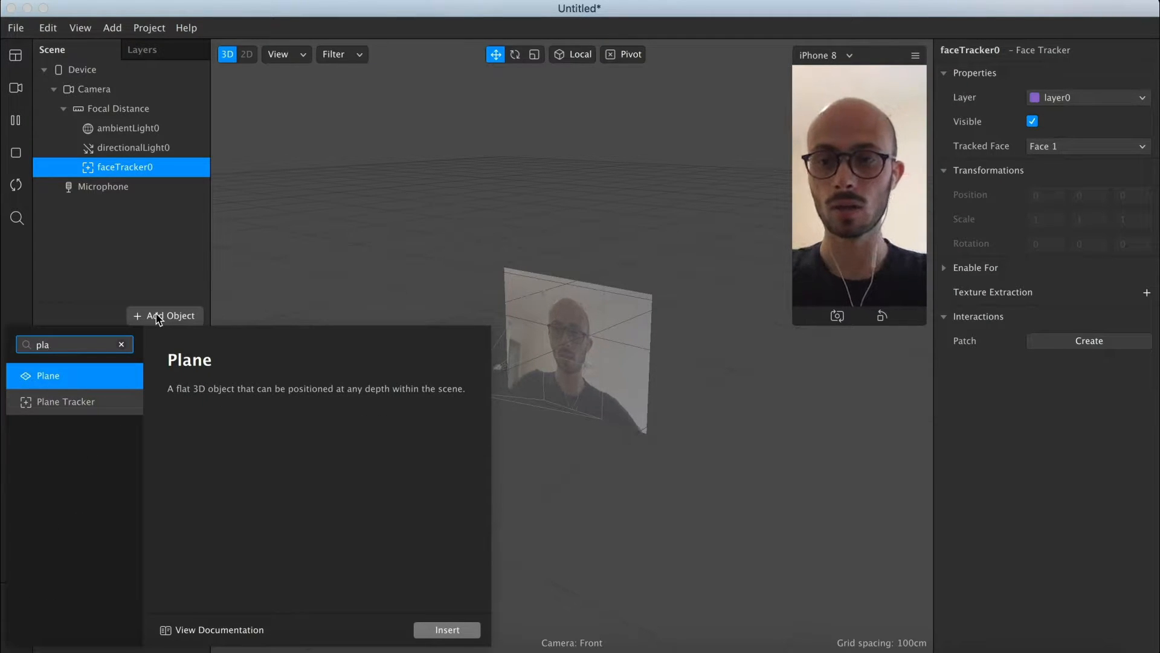
pyautogui.press('Return')
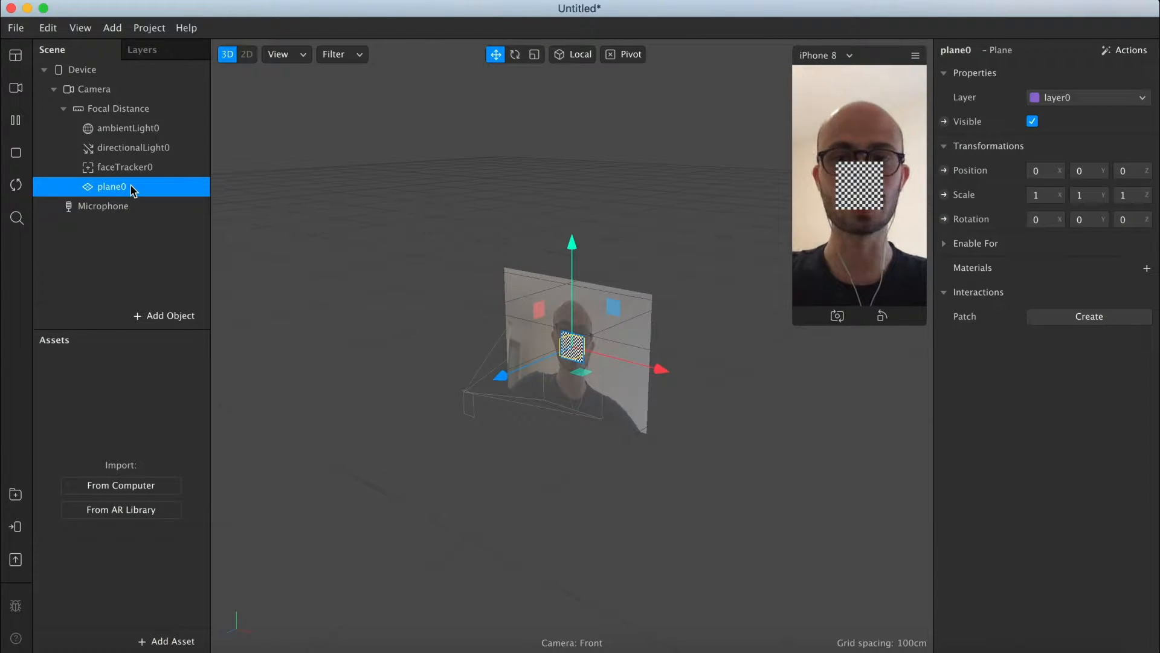
pyautogui.moveTo(133, 190); pyautogui.dragTo(133, 169)
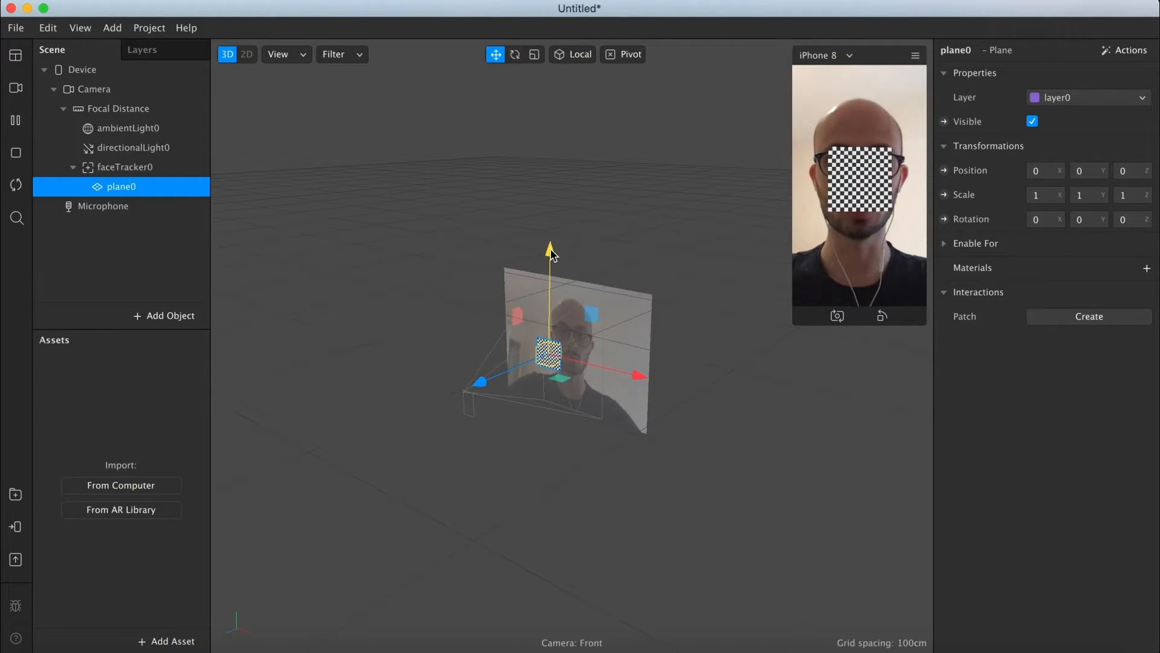
# Raise the plane above the forehead, to a Y position of about 0.13, and enlarge the device preview
pyautogui.moveTo(551, 254); pyautogui.dragTo(553, 218)
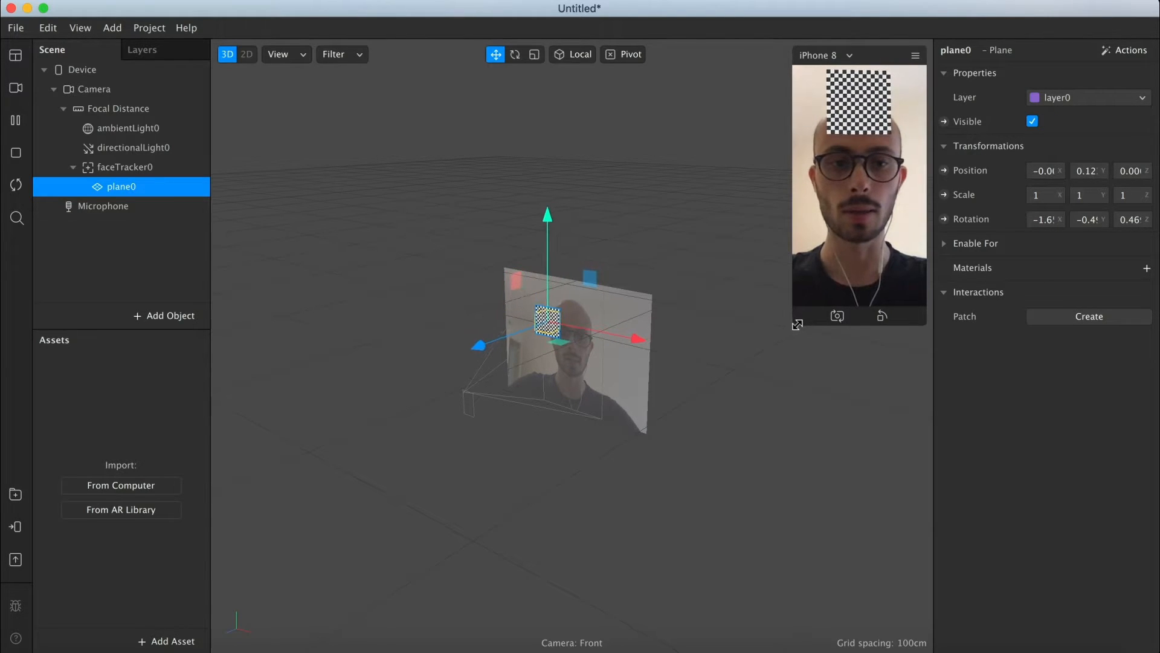
pyautogui.moveTo(793, 325); pyautogui.dragTo(726, 437)
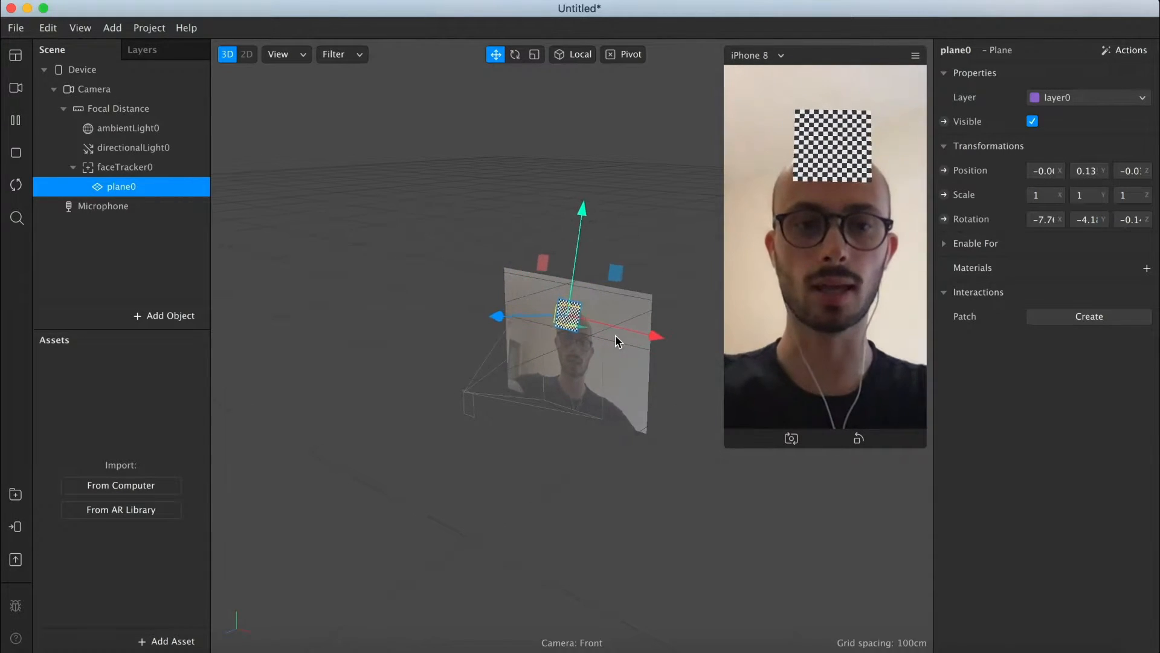
# Rename the plane under the face tracker as Question
pyautogui.doubleClick(154, 189)
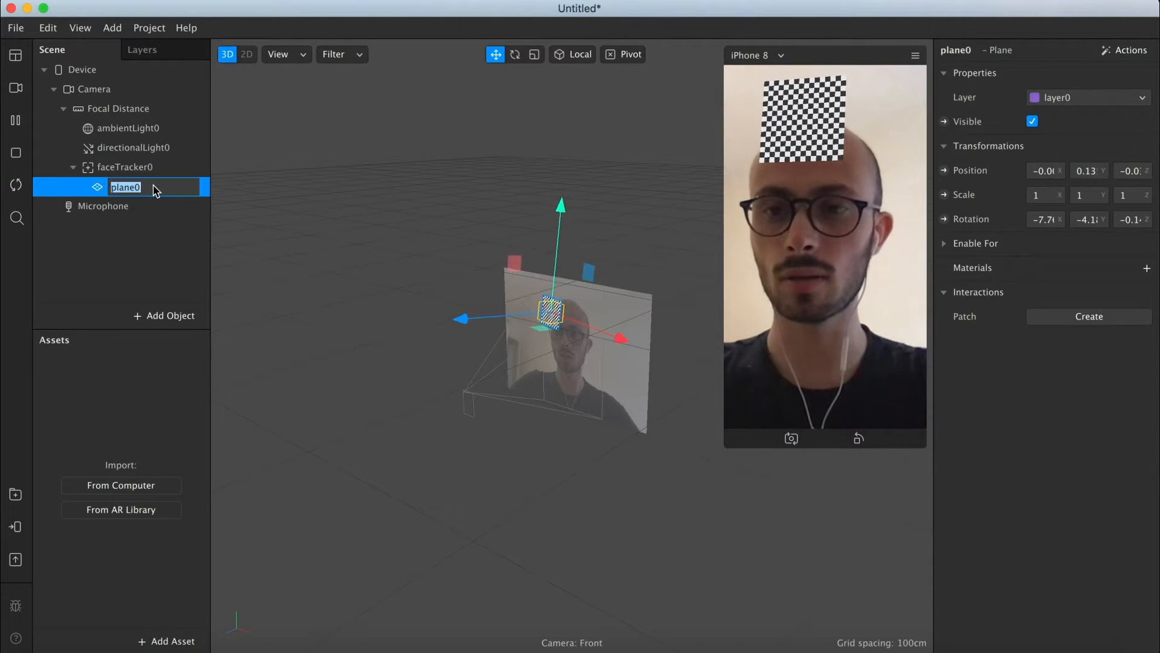
pyautogui.write('Question')
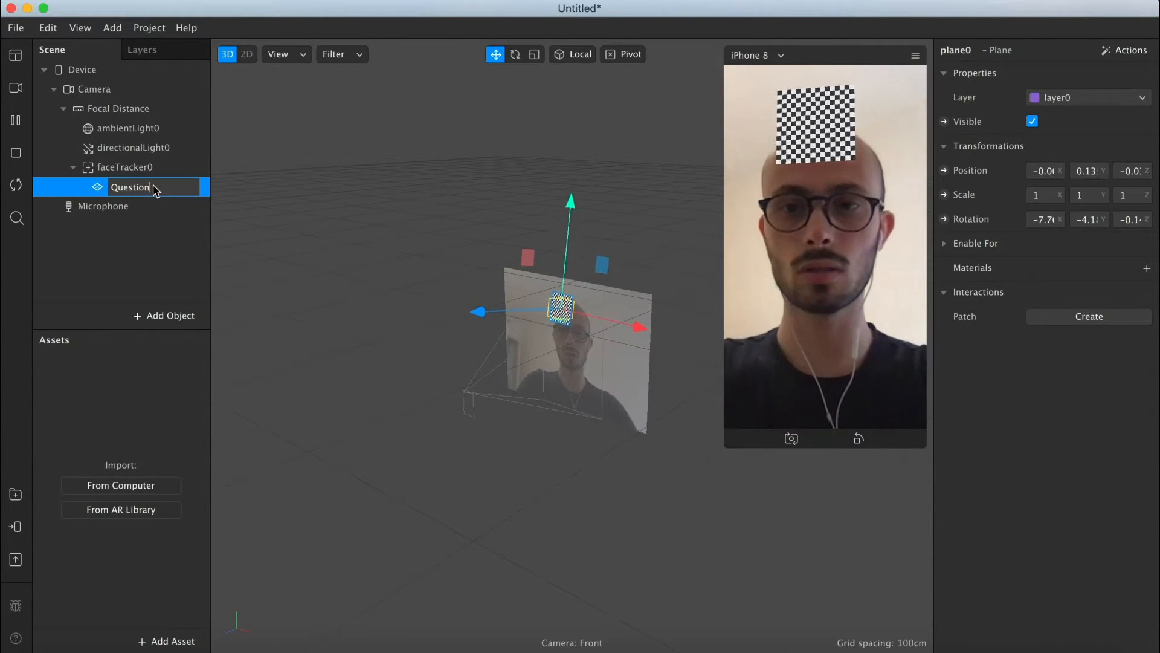
pyautogui.press('Return')
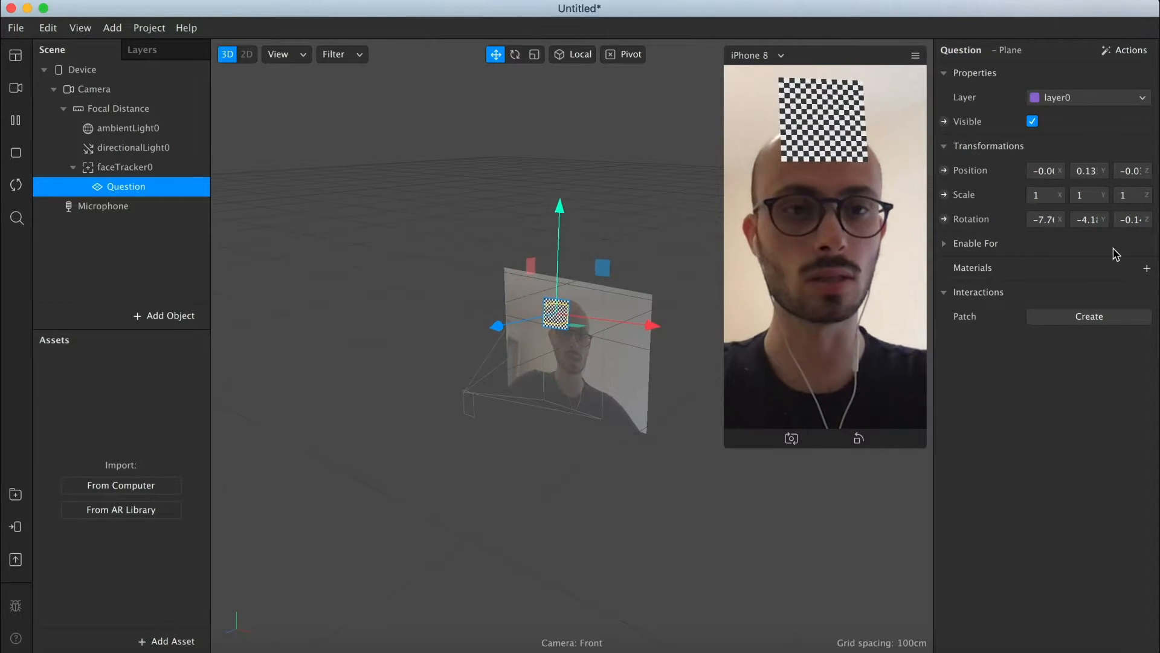
# Create a new material for the Question plane and name it Question_mat
pyautogui.click(1147, 268)
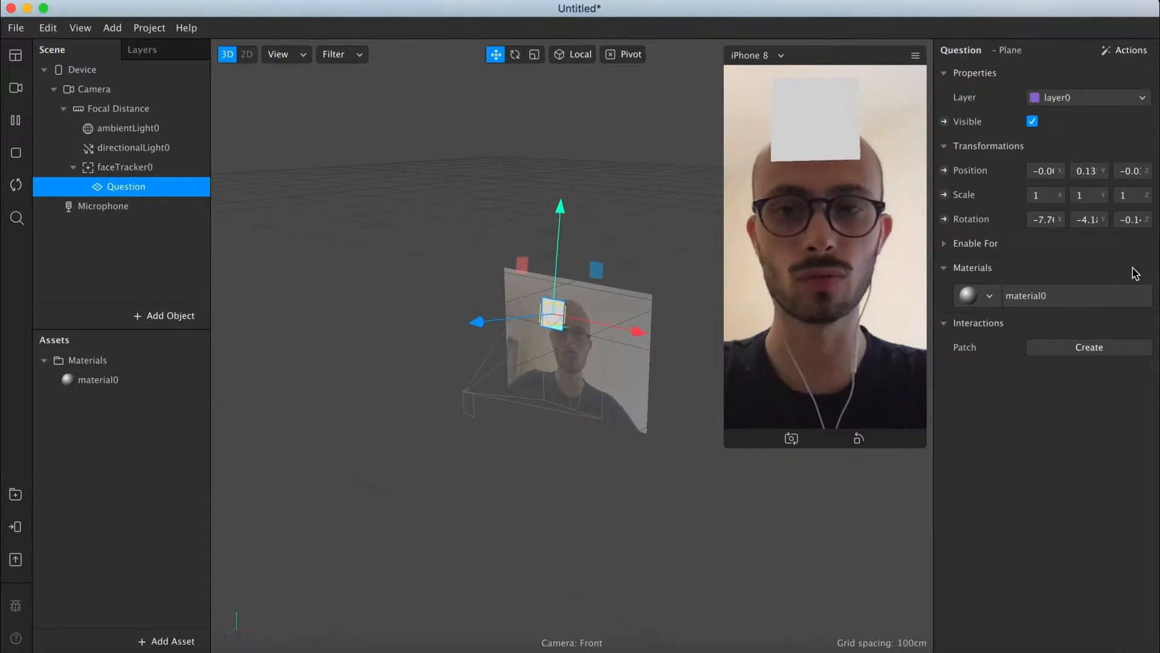
pyautogui.doubleClick(85, 381)
pyautogui.write('Question_mat')
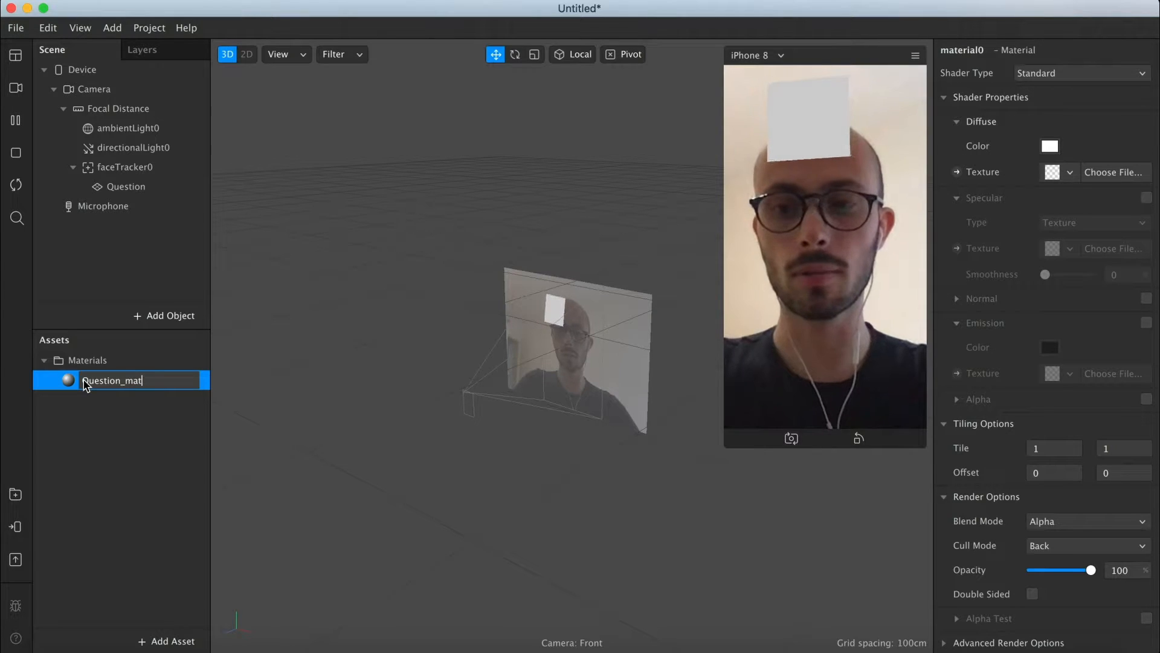
pyautogui.press('Return')
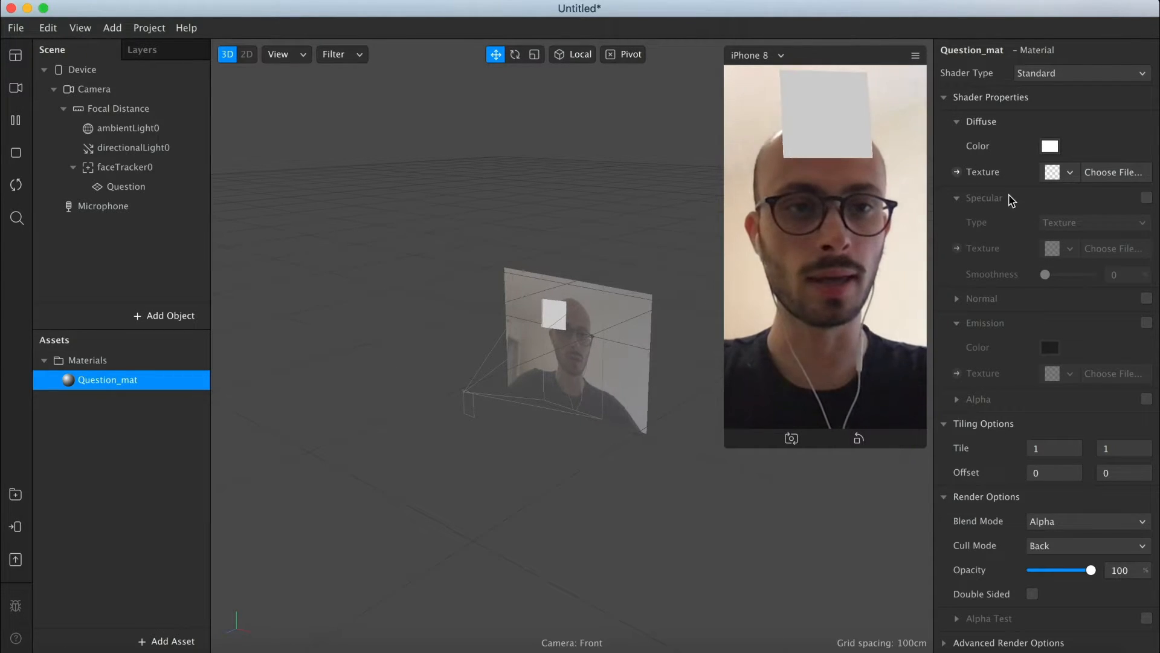
# Load the Asset 3 image as the diffuse texture of Question_mat and rename the texture Question_texture
pyautogui.click(1055, 173)
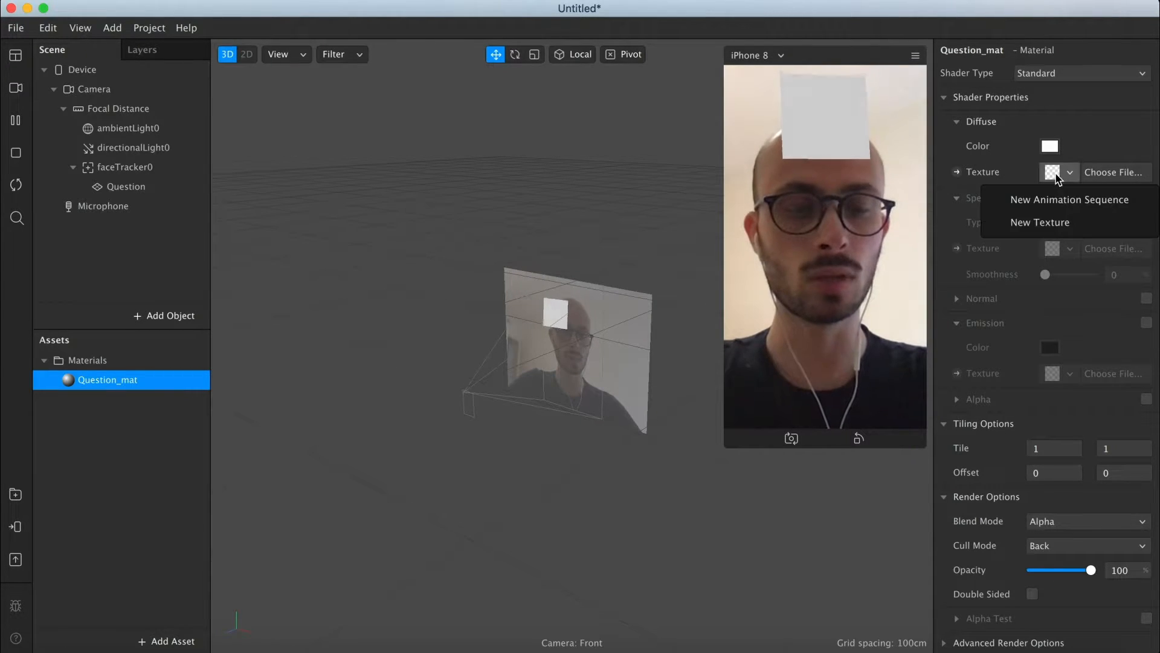
pyautogui.click(1045, 221)
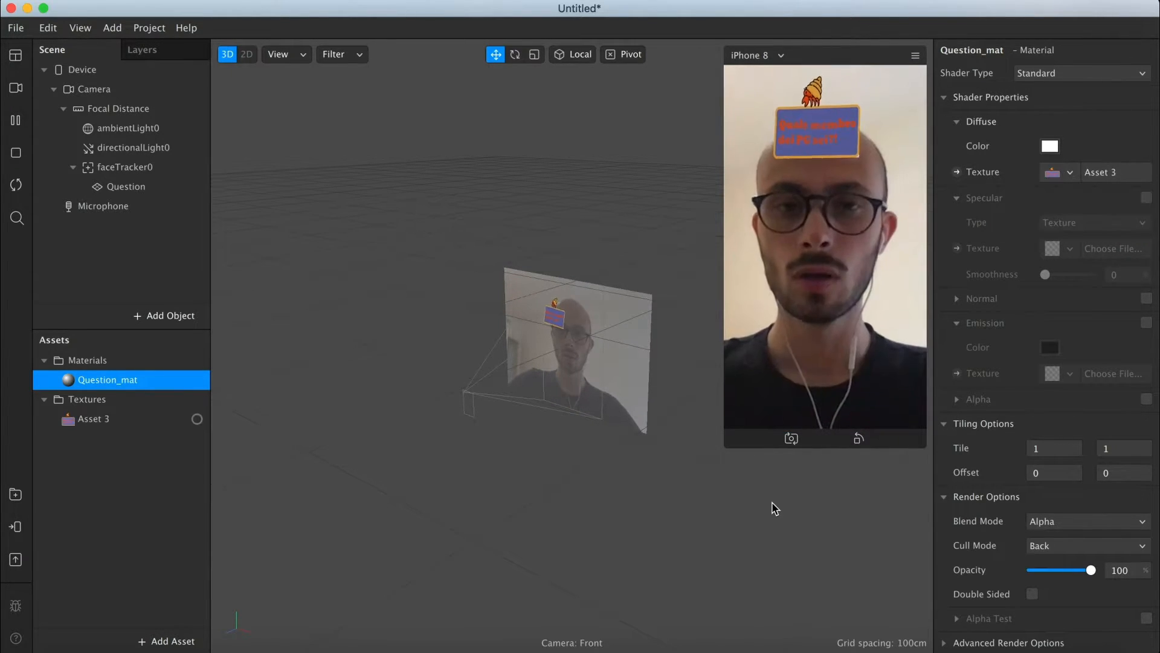
pyautogui.doubleClick(138, 420)
pyautogui.write('Question')
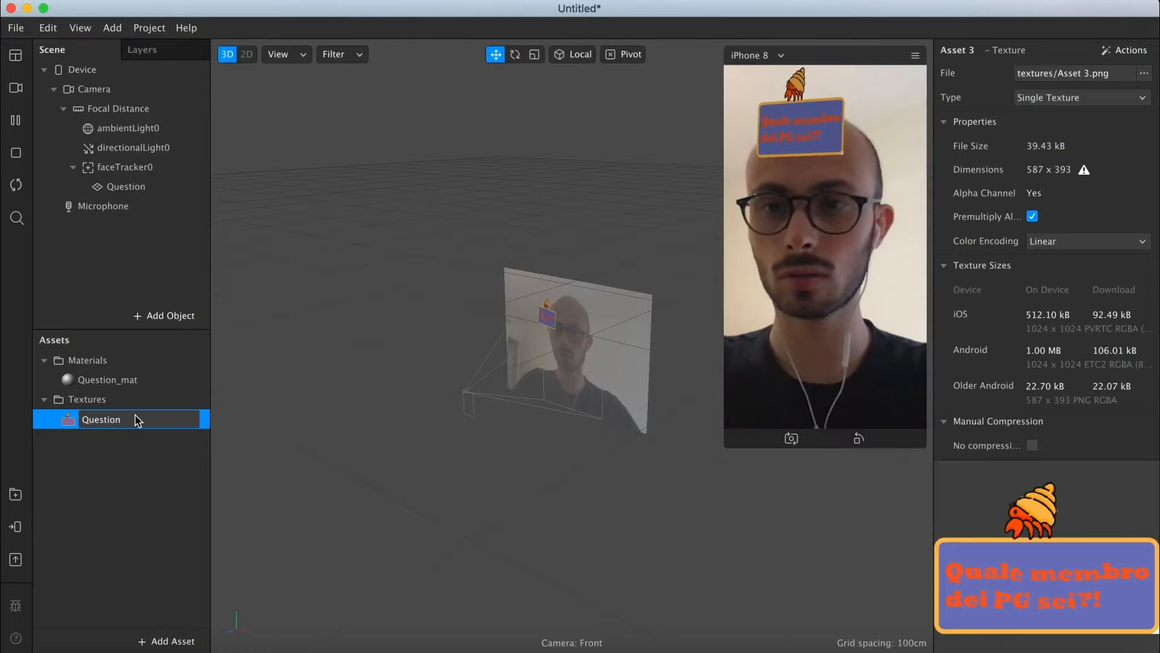
pyautogui.write('_texture')
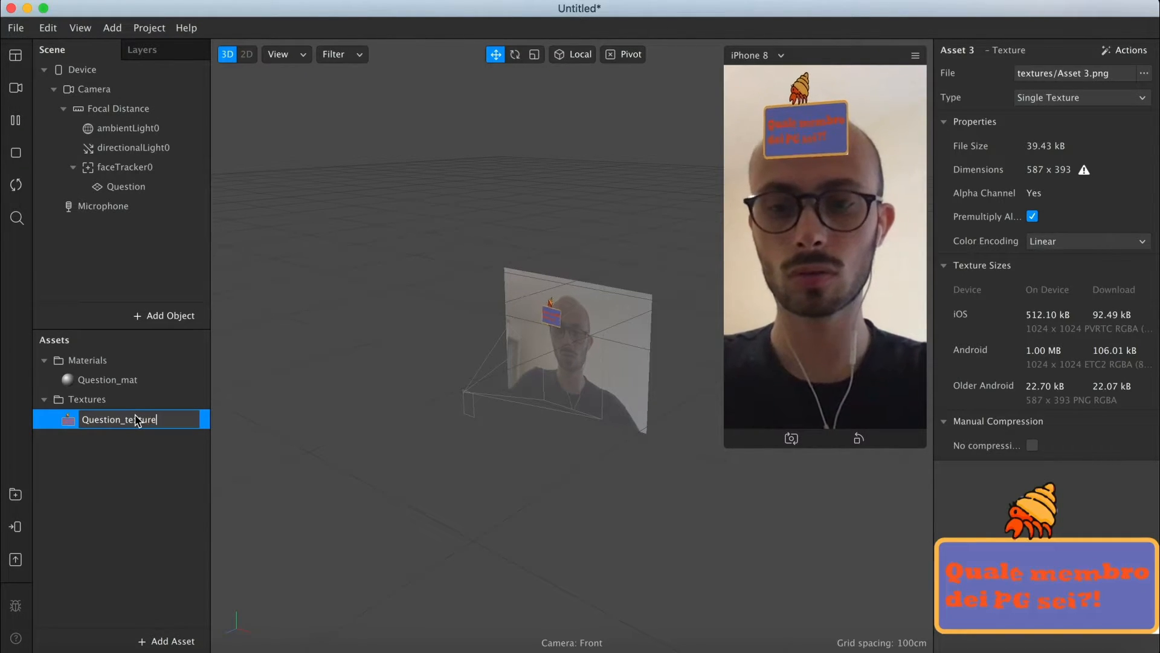
pyautogui.press('Return')
# Scale the Question plane to about 1.27 in X and 1.11 in Y, placing it at a Y position of about 0.14
pyautogui.click(107, 379)
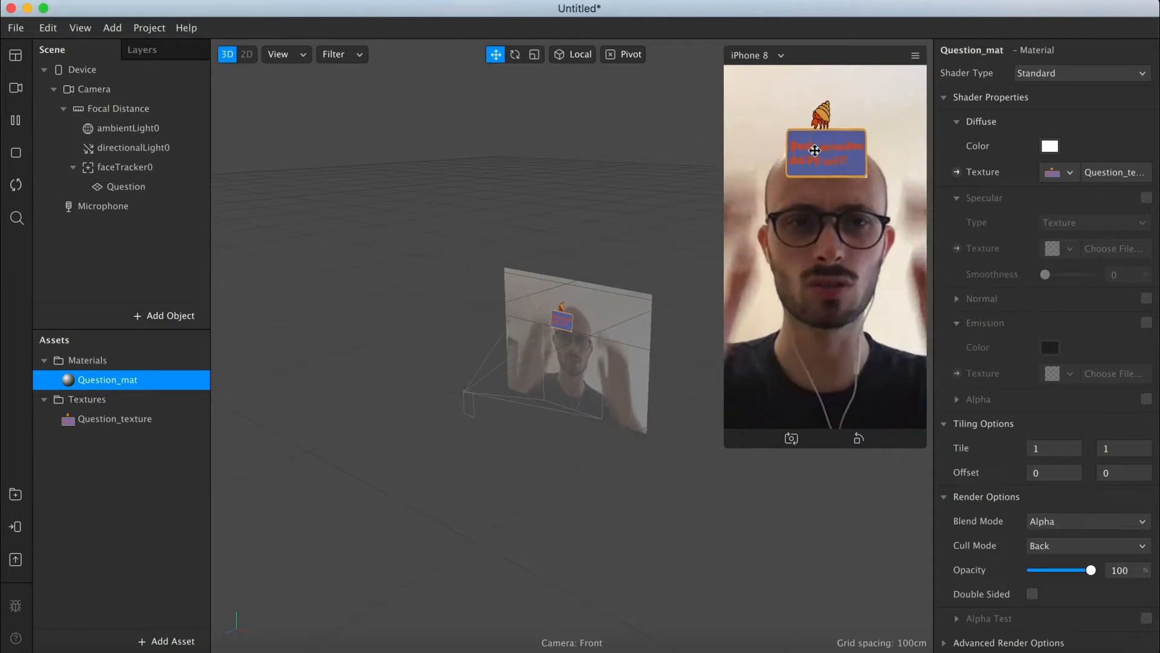
pyautogui.click(535, 55)
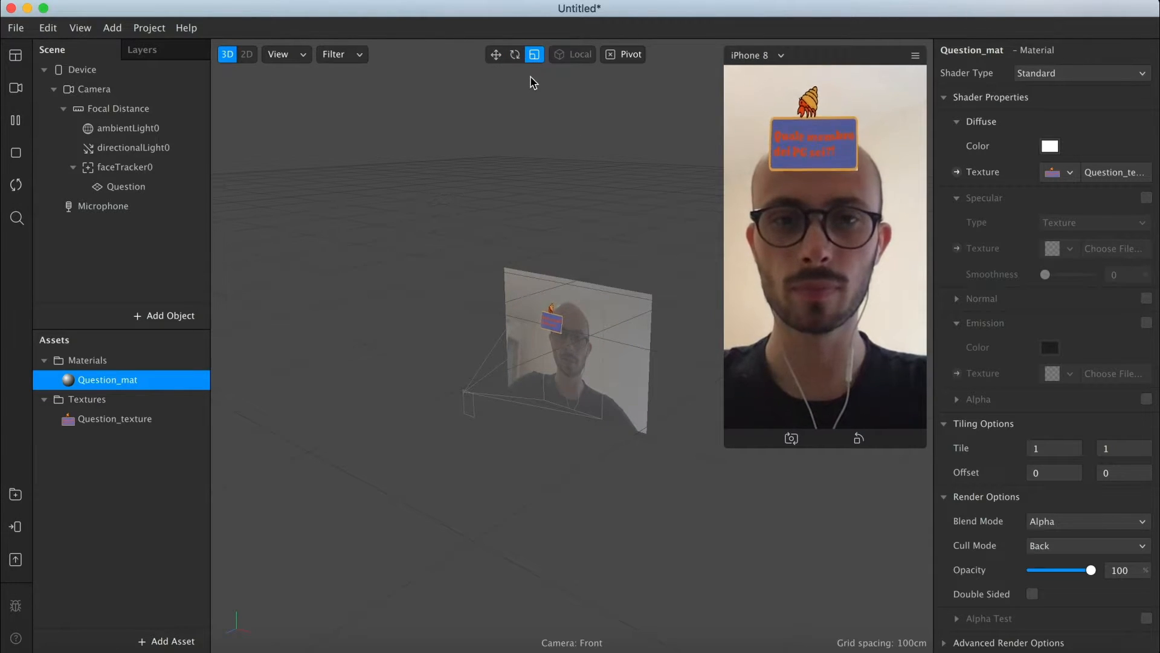
pyautogui.click(158, 187)
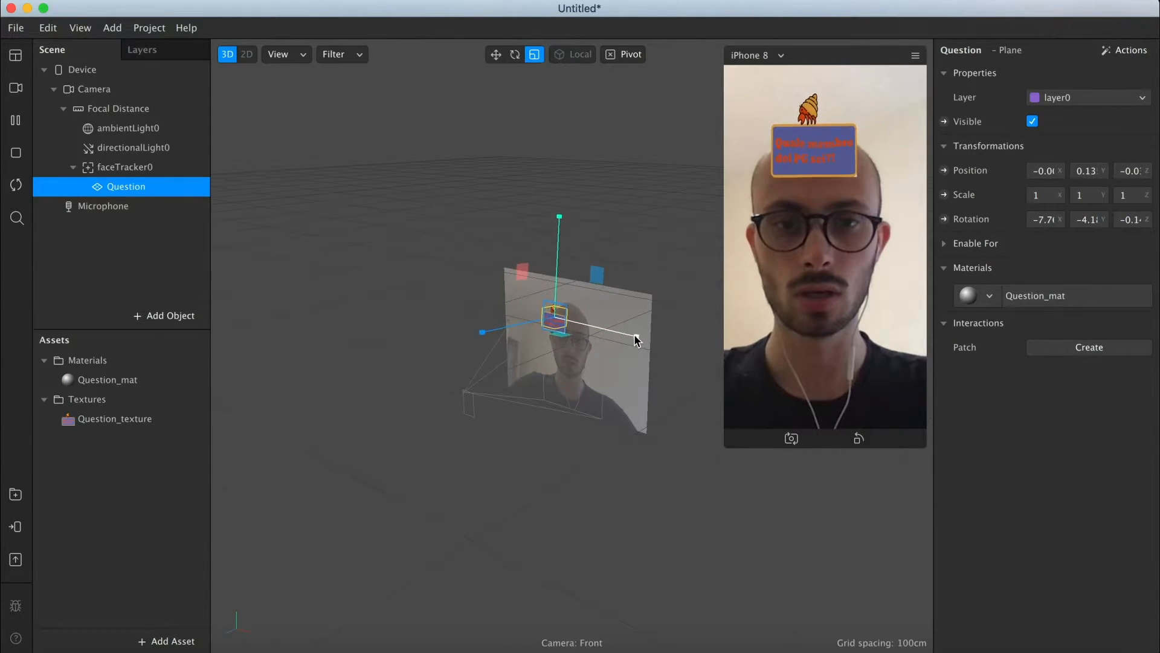
pyautogui.moveTo(636, 338); pyautogui.dragTo(646, 336)
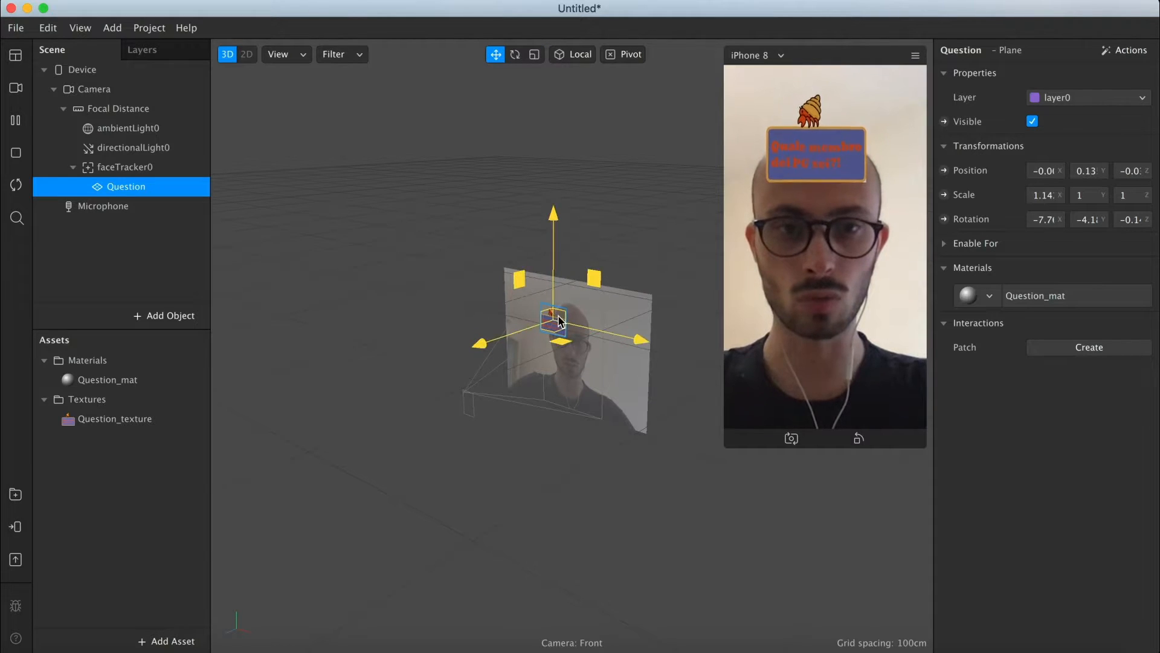
pyautogui.moveTo(594, 278); pyautogui.dragTo(606, 270)
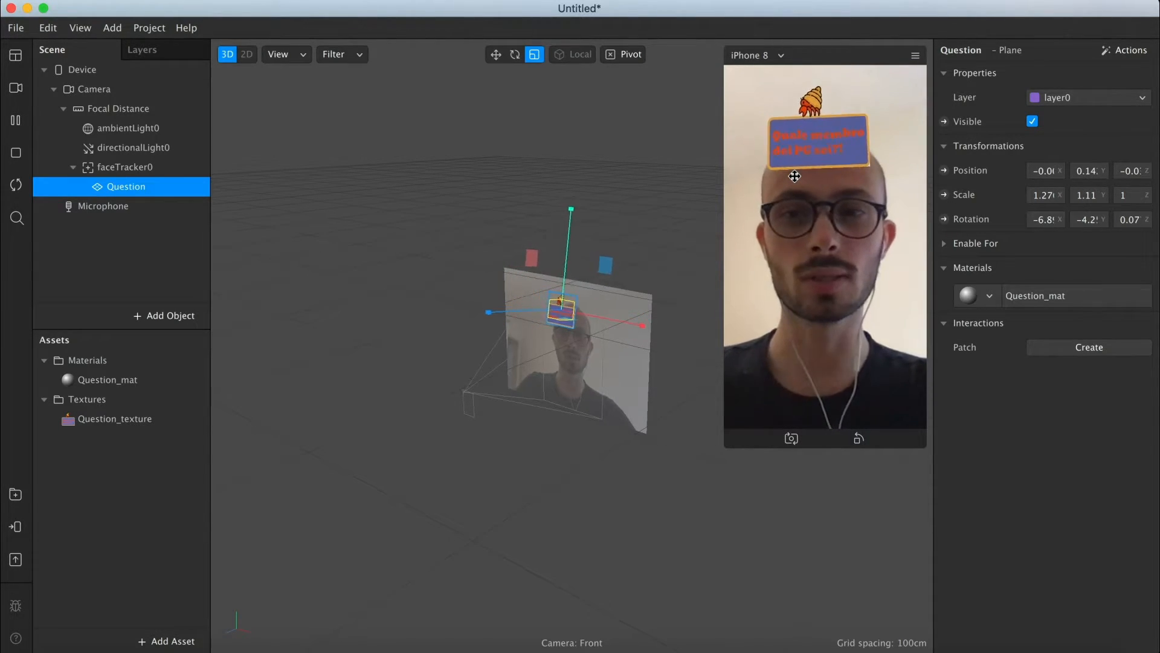
# Add a second plane, rename it Answer and nest it under the face tracker
pyautogui.click(172, 316)
pyautogui.write('pla')
pyautogui.press('Return')
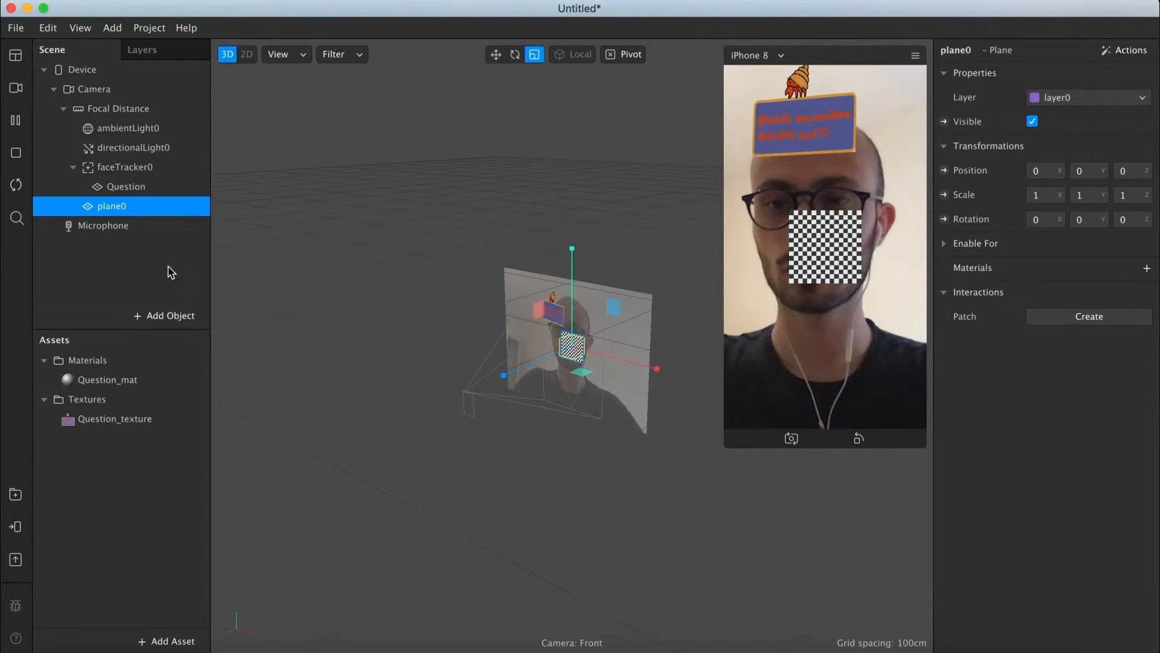
pyautogui.click(151, 192)
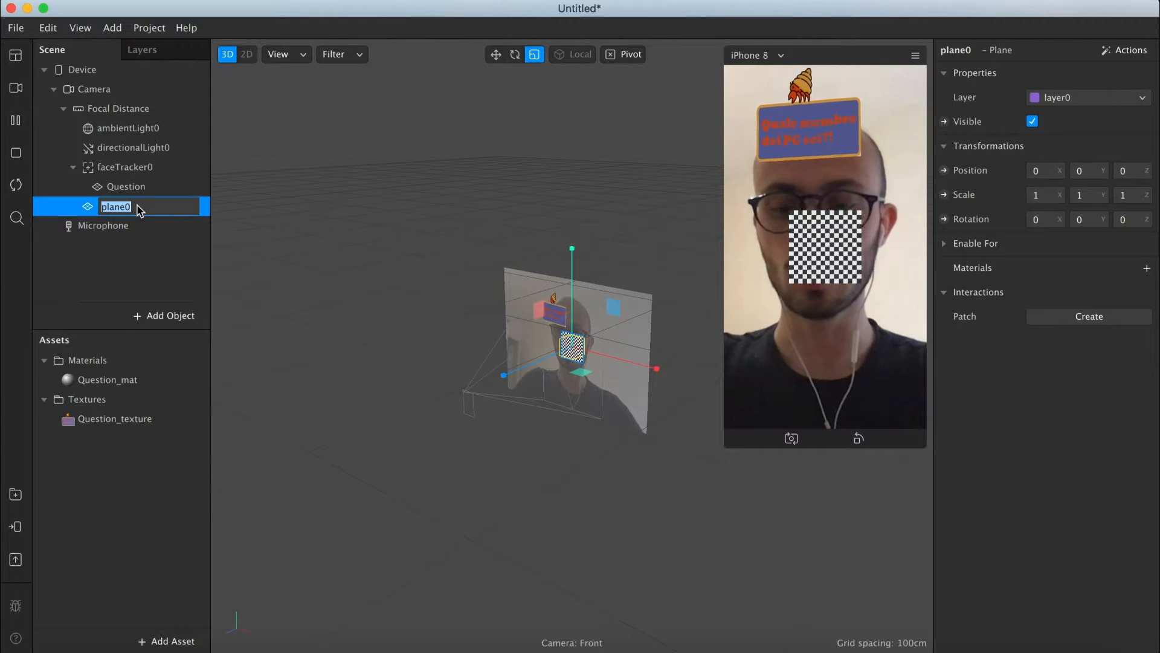
pyautogui.press('Return')
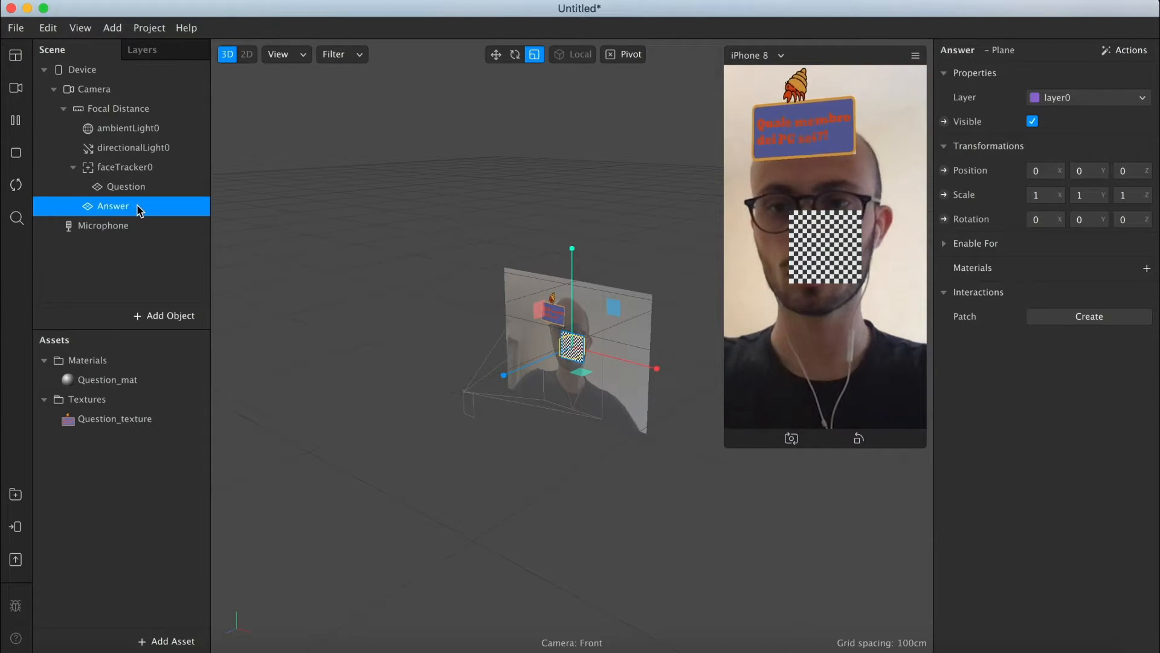
pyautogui.moveTo(139, 210); pyautogui.dragTo(125, 170)
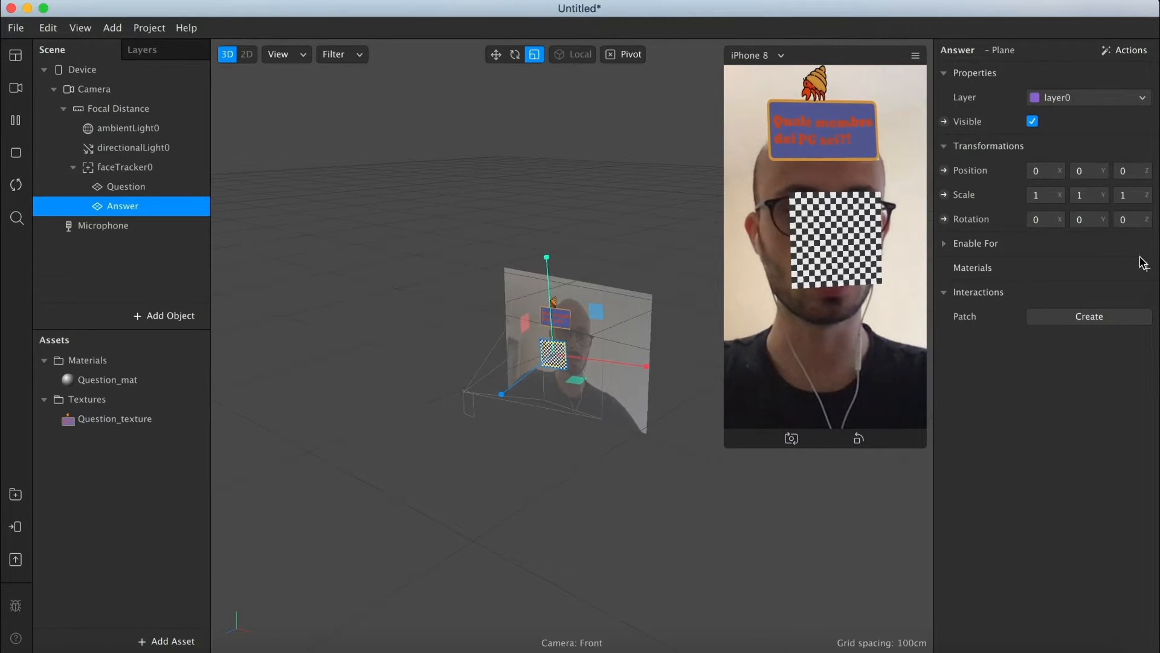
# Create a new material for the Answer plane and name it Answer_mat
pyautogui.click(1145, 268)
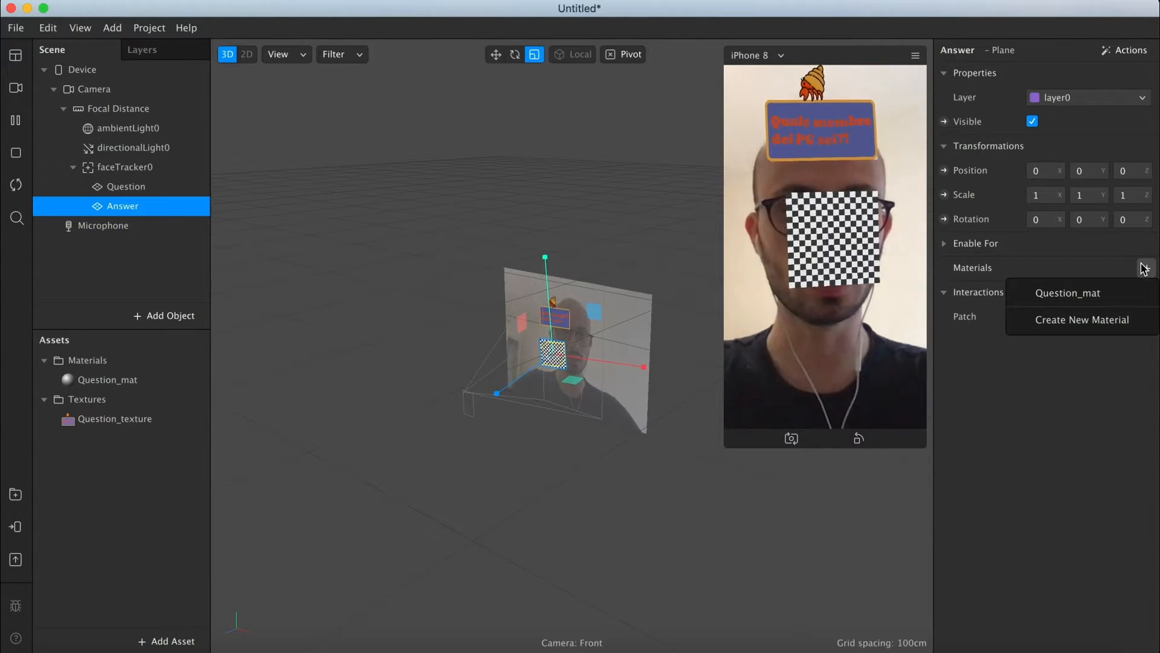
pyautogui.click(1098, 302)
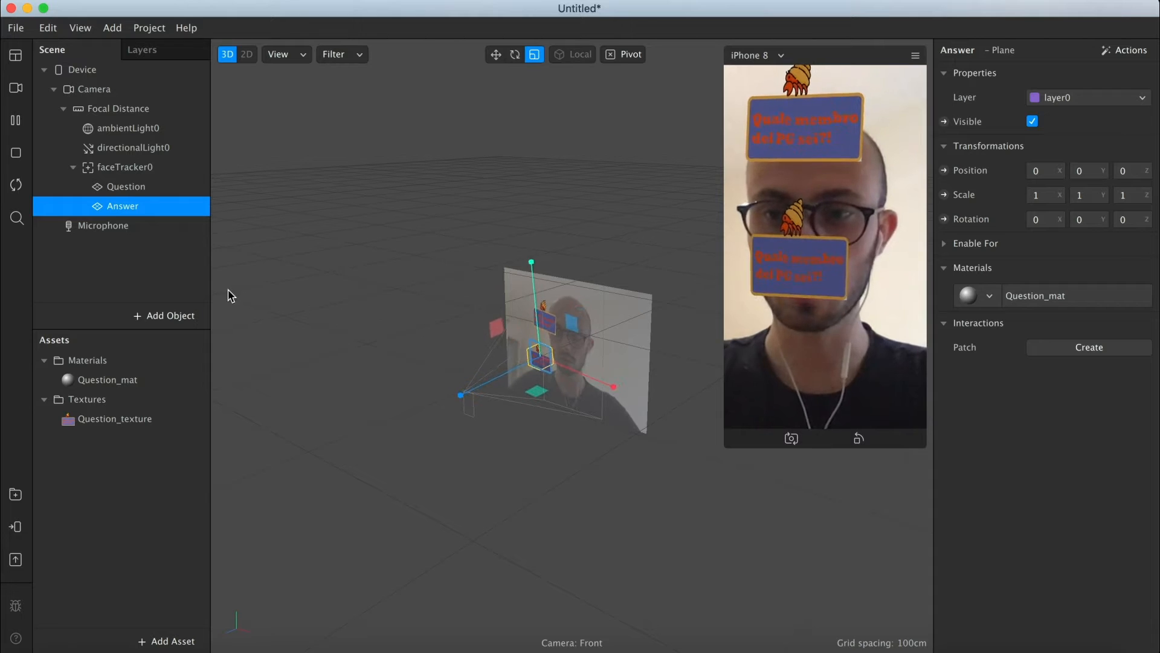
pyautogui.click(989, 295)
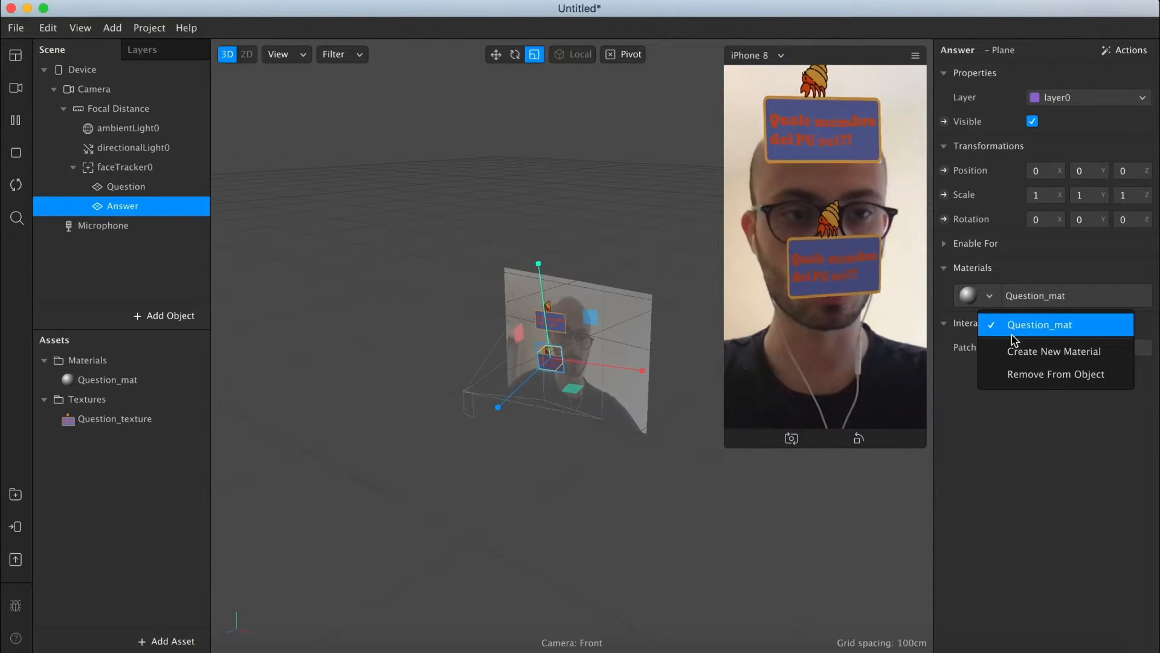
pyautogui.click(1009, 360)
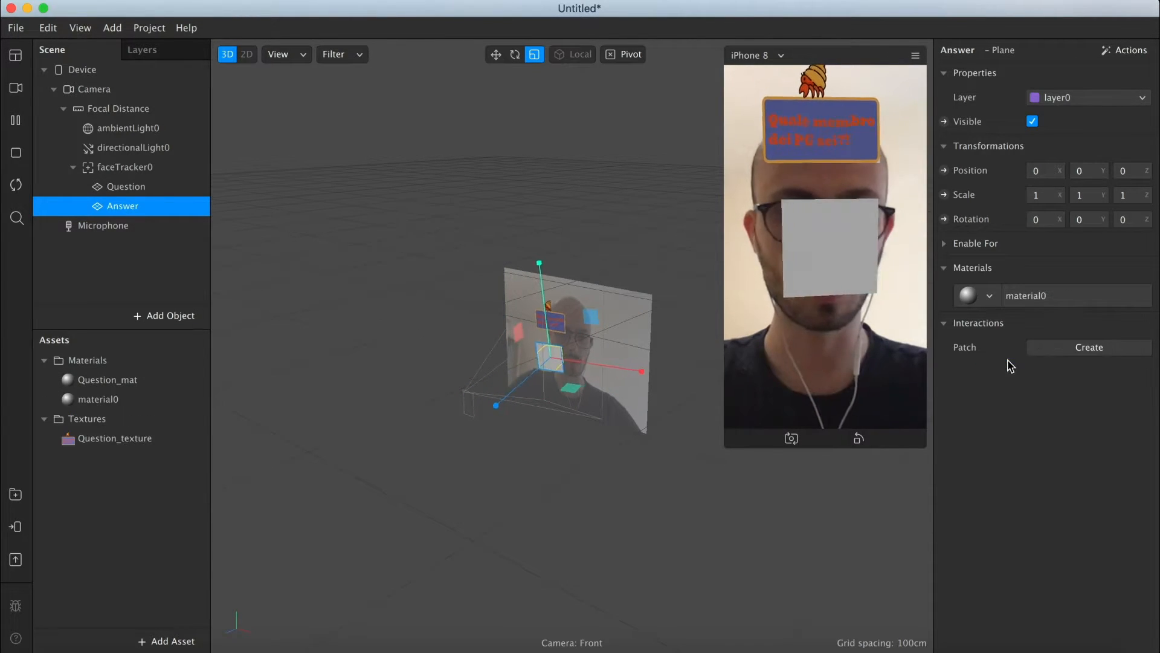
pyautogui.doubleClick(115, 400)
pyautogui.write('Answer_ma')
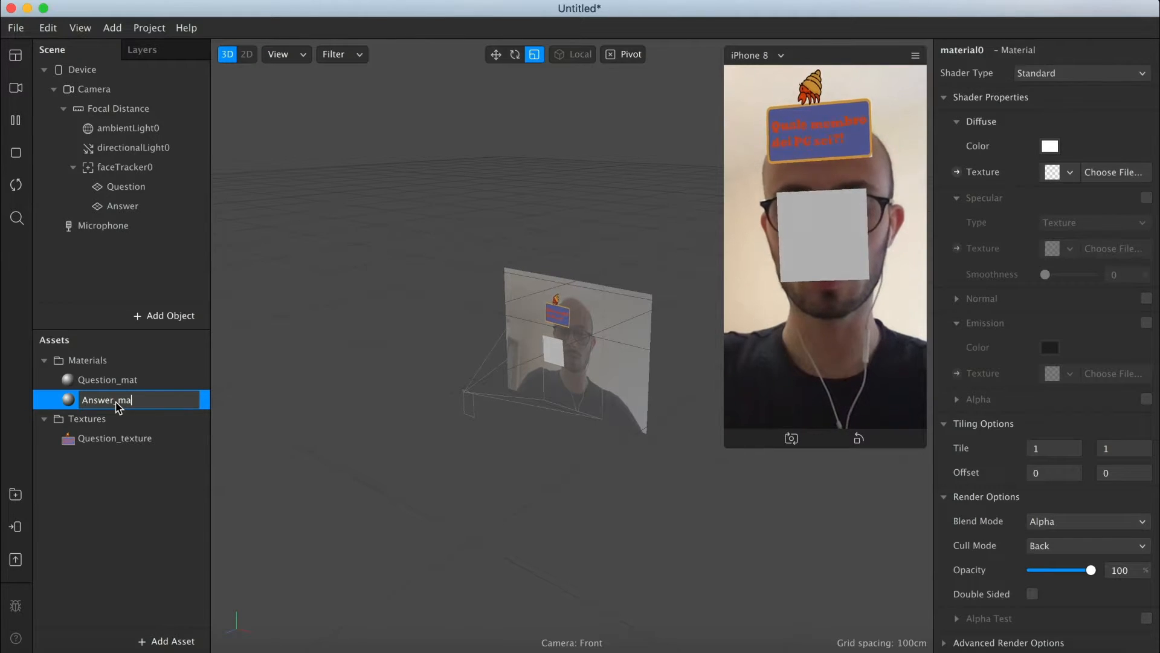
pyautogui.write('t')
pyautogui.press('Return')
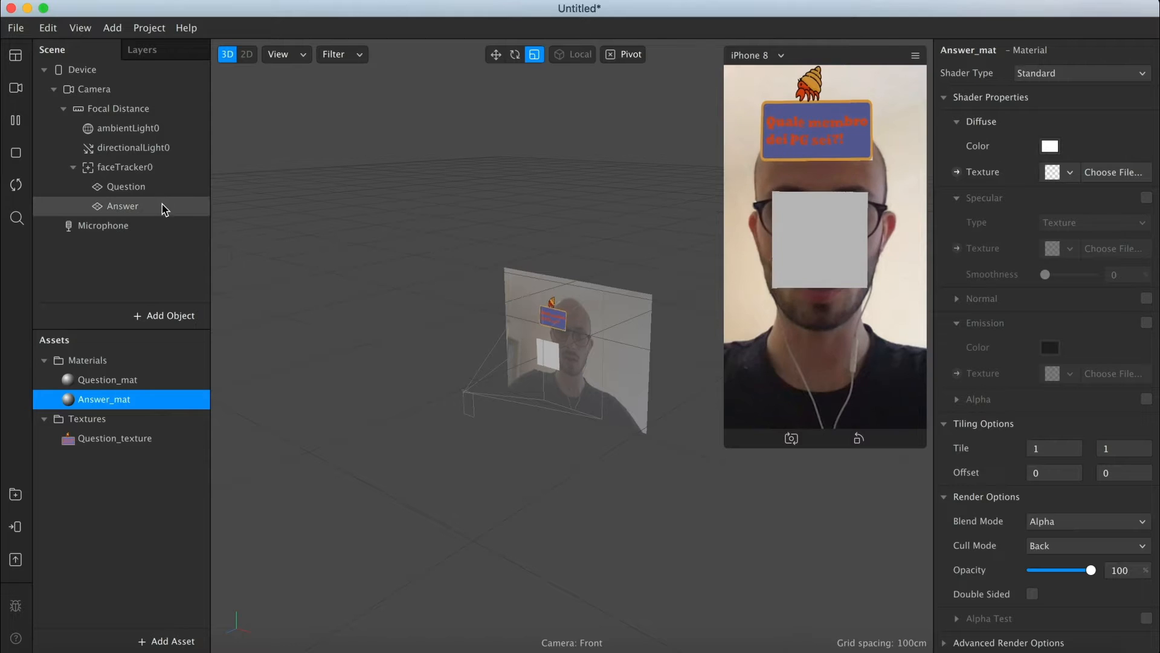
# Move the Answer plane up over the Question plane, to a Y position of about 0.13
pyautogui.click(496, 55)
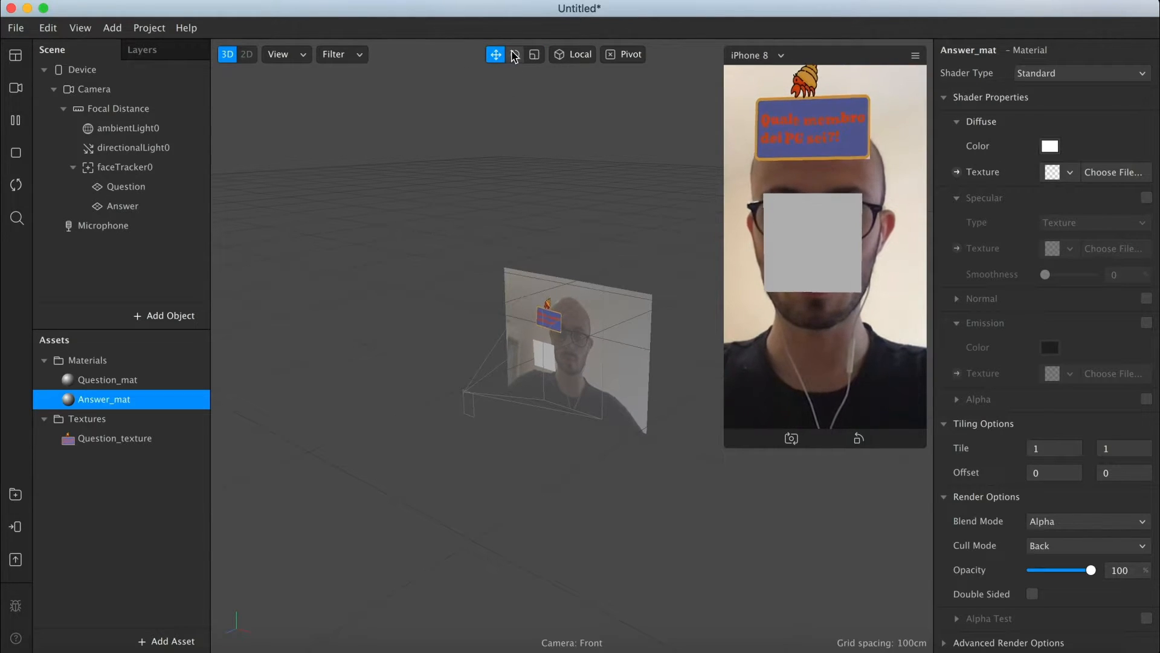
pyautogui.click(148, 205)
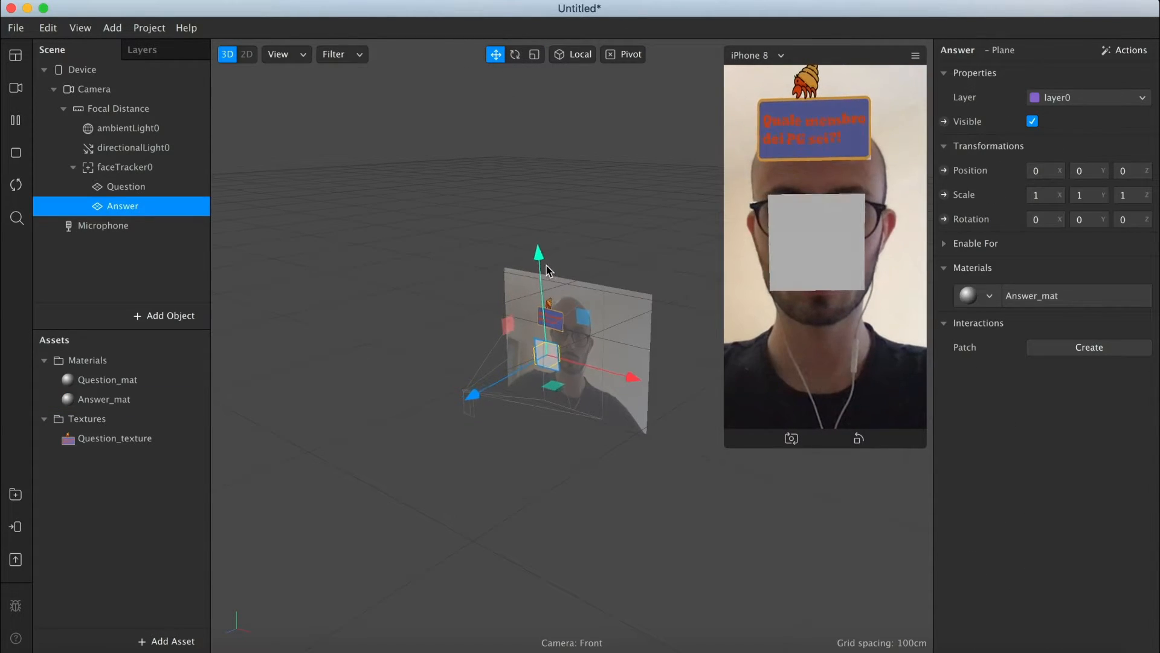
pyautogui.moveTo(537, 251); pyautogui.dragTo(547, 218)
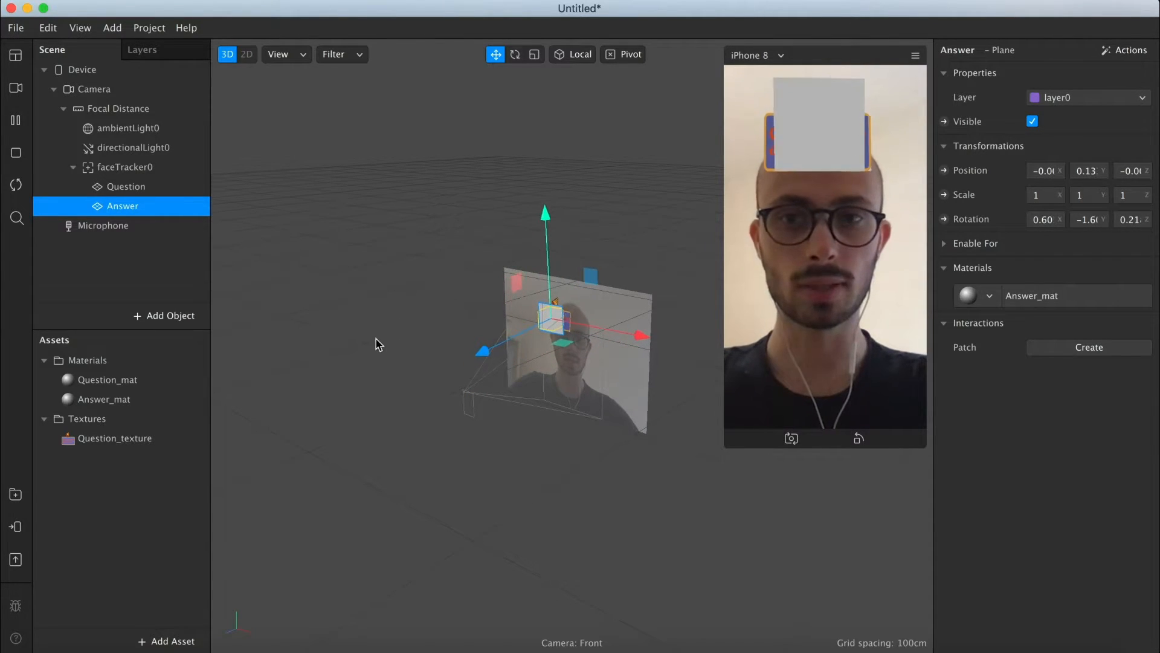
# Hide the Question plane and add an animation sequence asset named PGMember
pyautogui.click(174, 190)
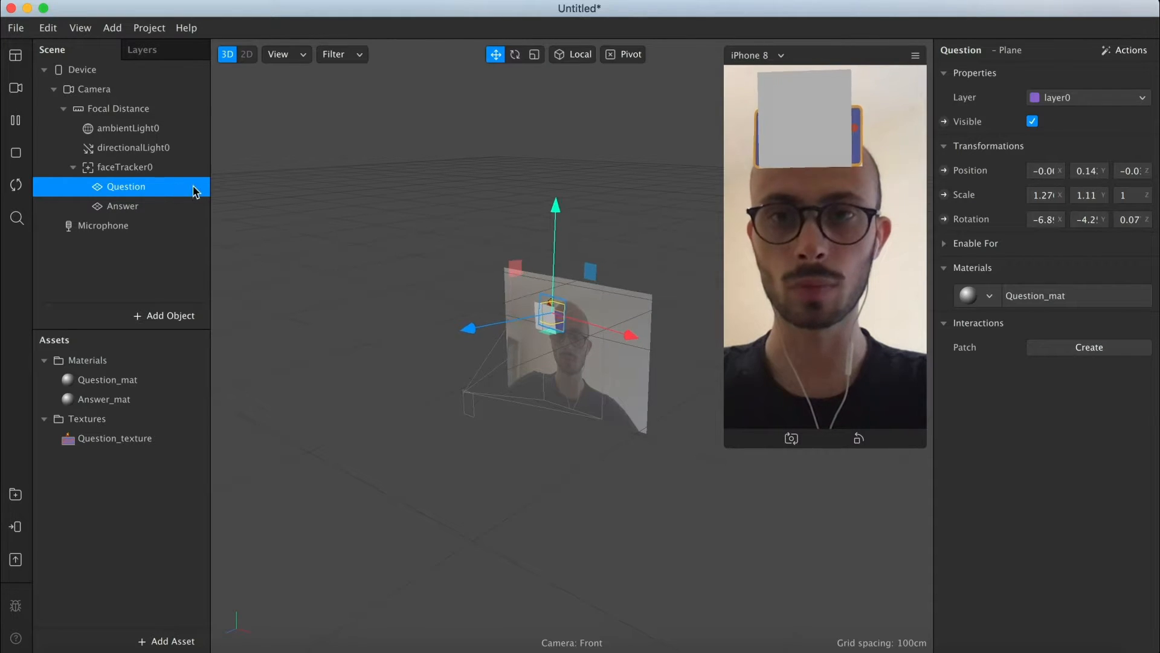
pyautogui.click(1033, 121)
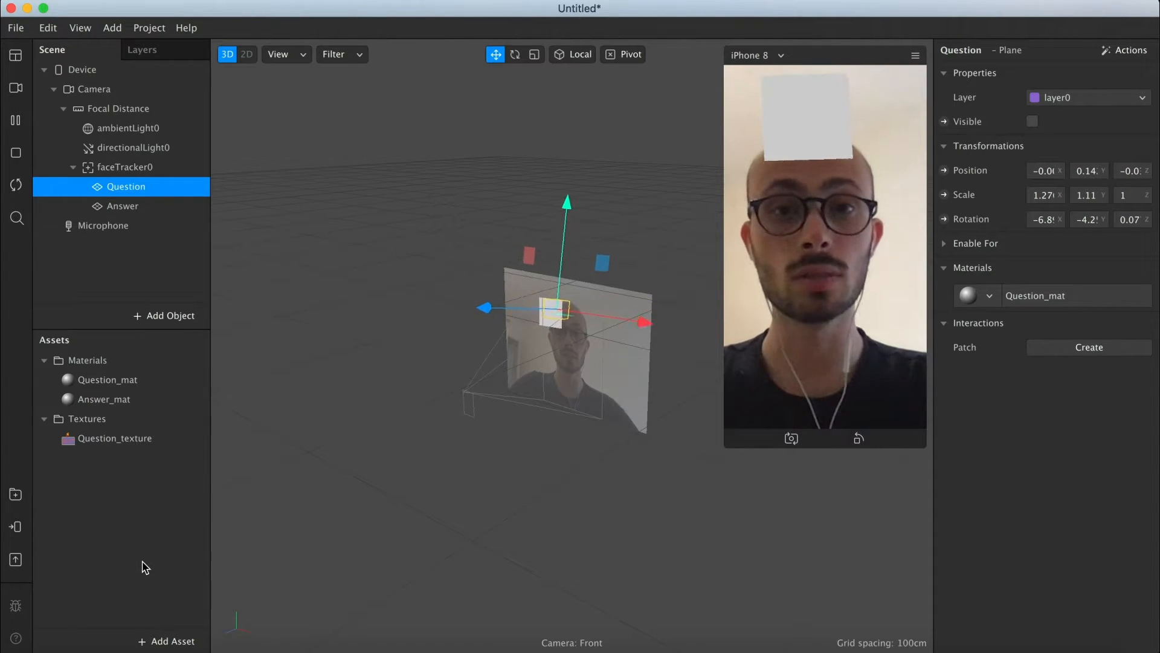
pyautogui.click(155, 640)
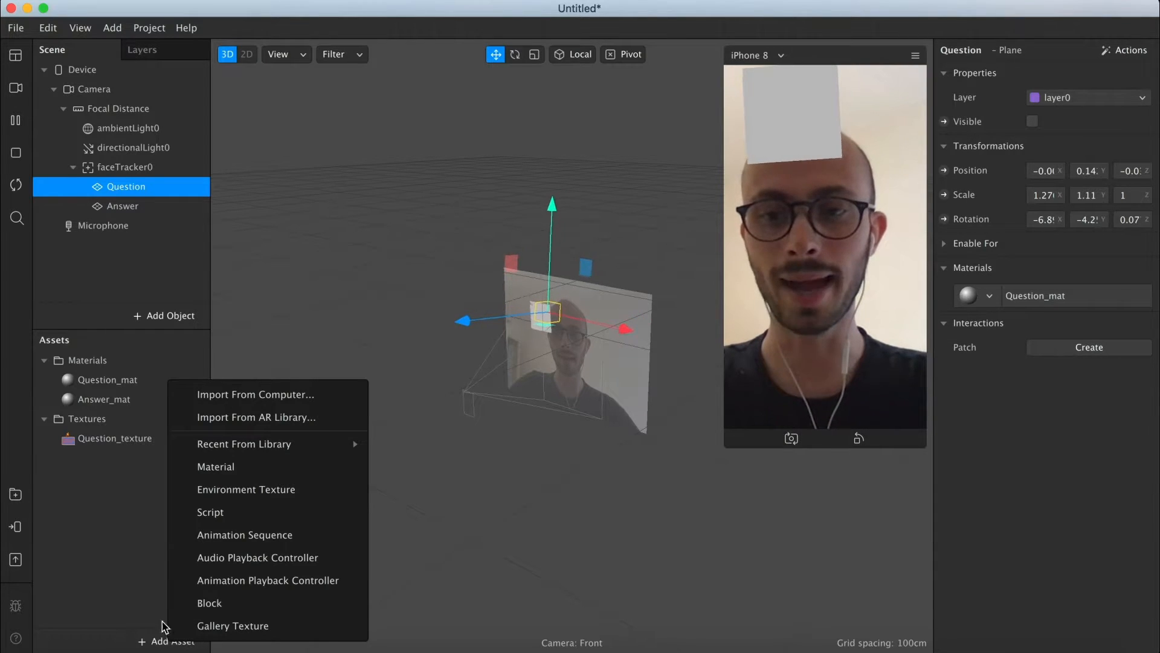
pyautogui.click(244, 534)
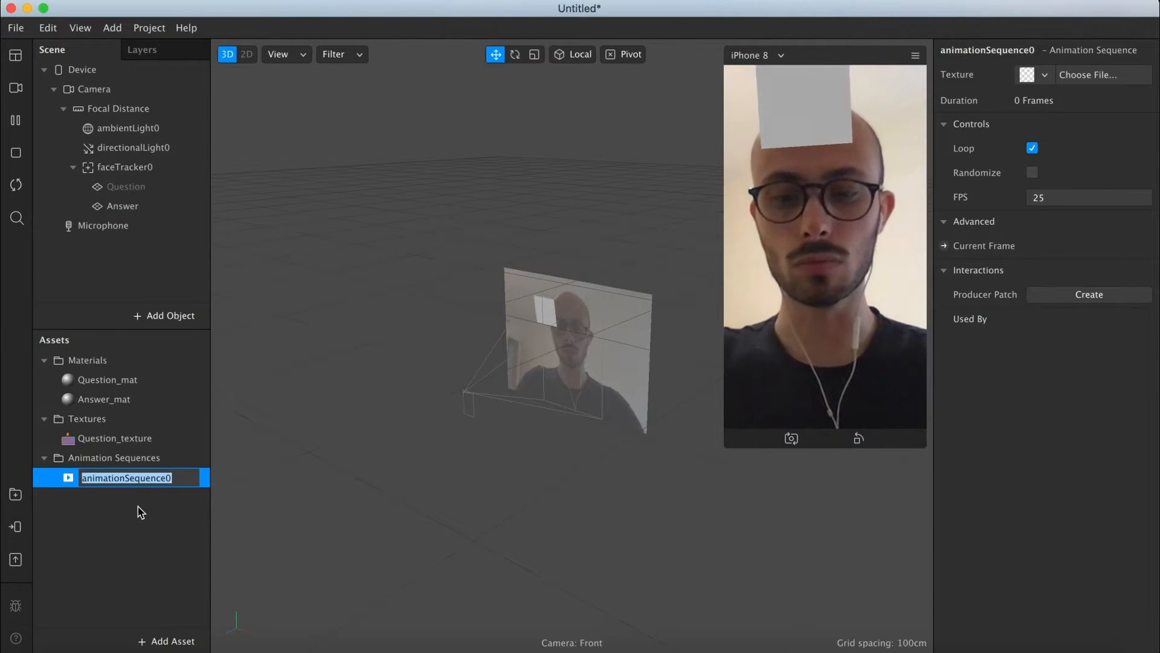
pyautogui.write('WH')
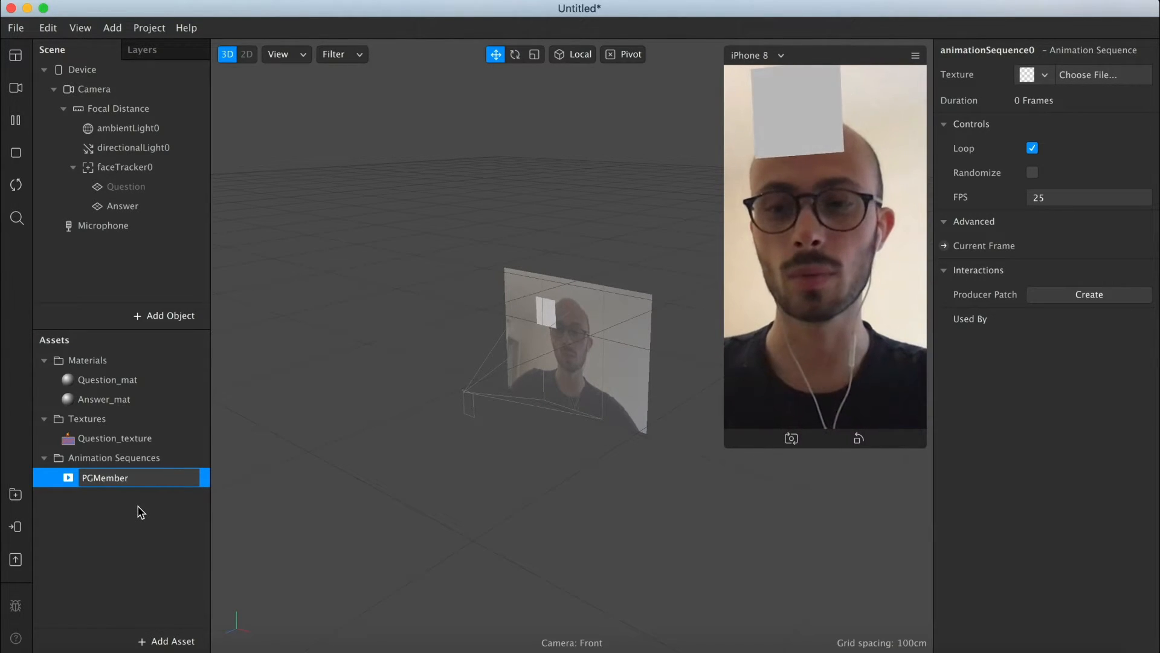
pyautogui.click(141, 513)
pyautogui.click(120, 483)
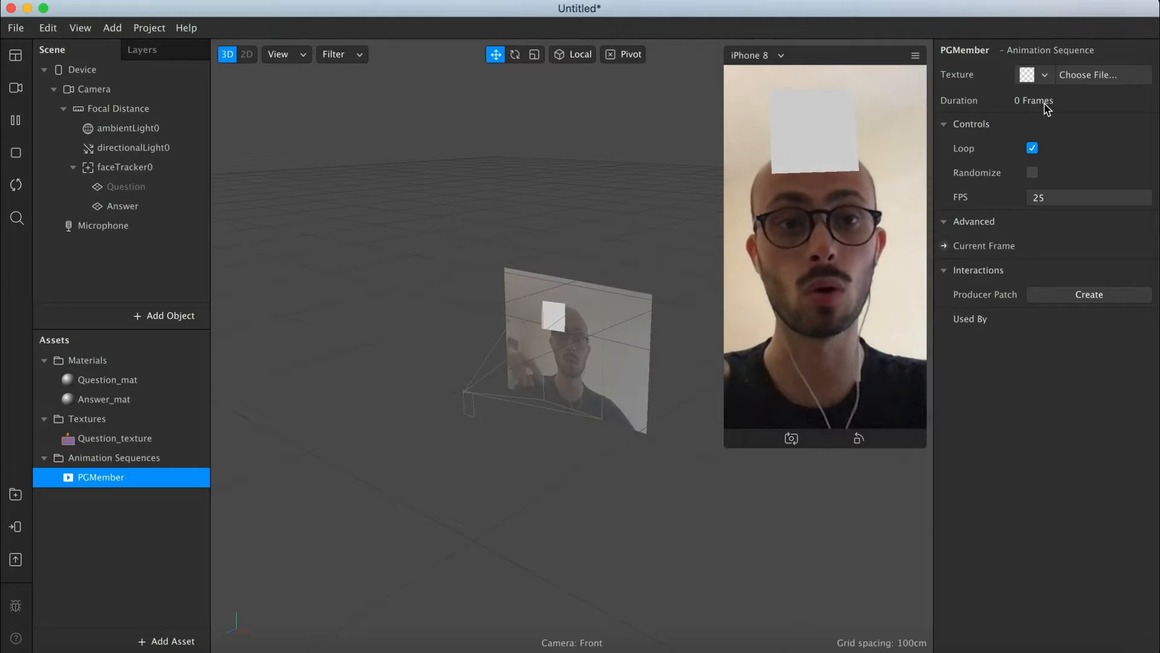
# Load Cicciogame.png, Jure.png, Kekkobomba.png, Porkuccio.png and Soul.png together as a new image texture for the PGMember sequence
pyautogui.click(1035, 75)
pyautogui.click(1084, 103)
pyautogui.click(362, 115)
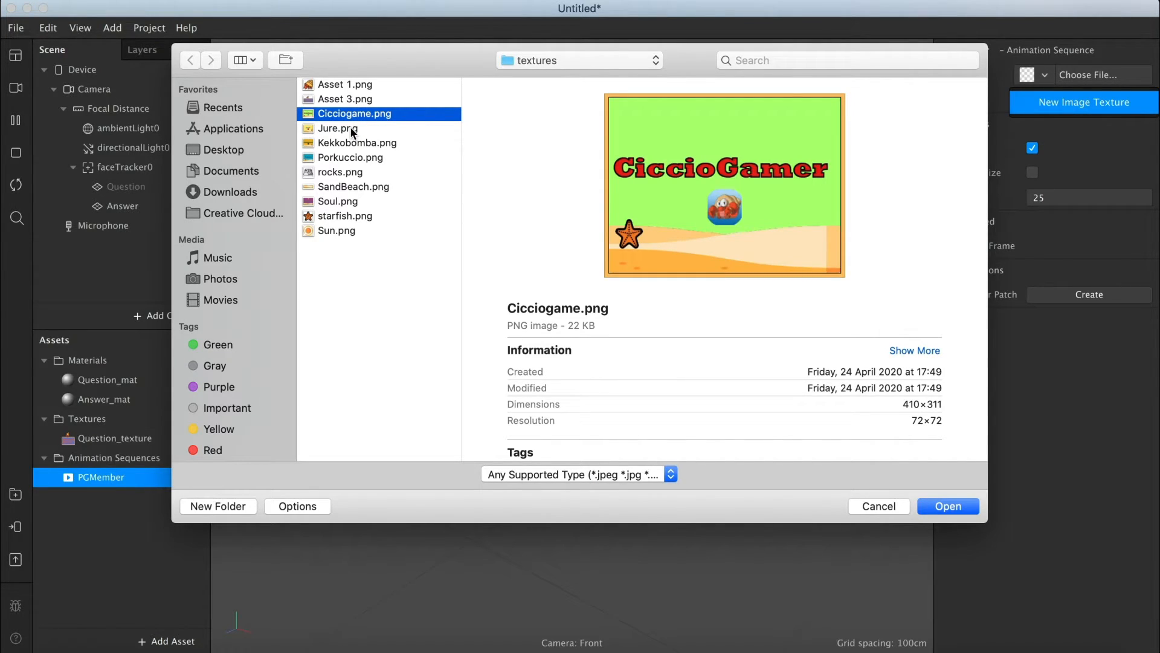
pyautogui.keyDown('shift'); pyautogui.click(353, 132); pyautogui.keyUp('shift')
pyautogui.keyDown('shift'); pyautogui.click(351, 143); pyautogui.keyUp('shift')
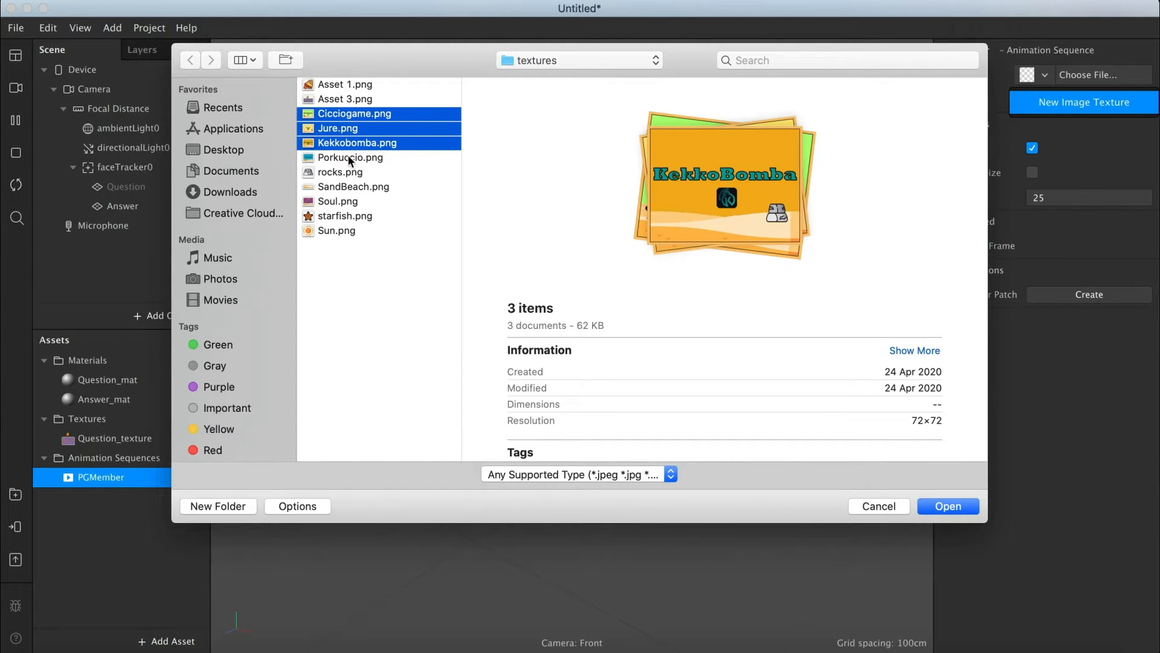
pyautogui.keyDown('shift'); pyautogui.click(350, 158); pyautogui.keyUp('shift')
pyautogui.keyDown('super'); pyautogui.click(339, 200); pyautogui.keyUp('super')
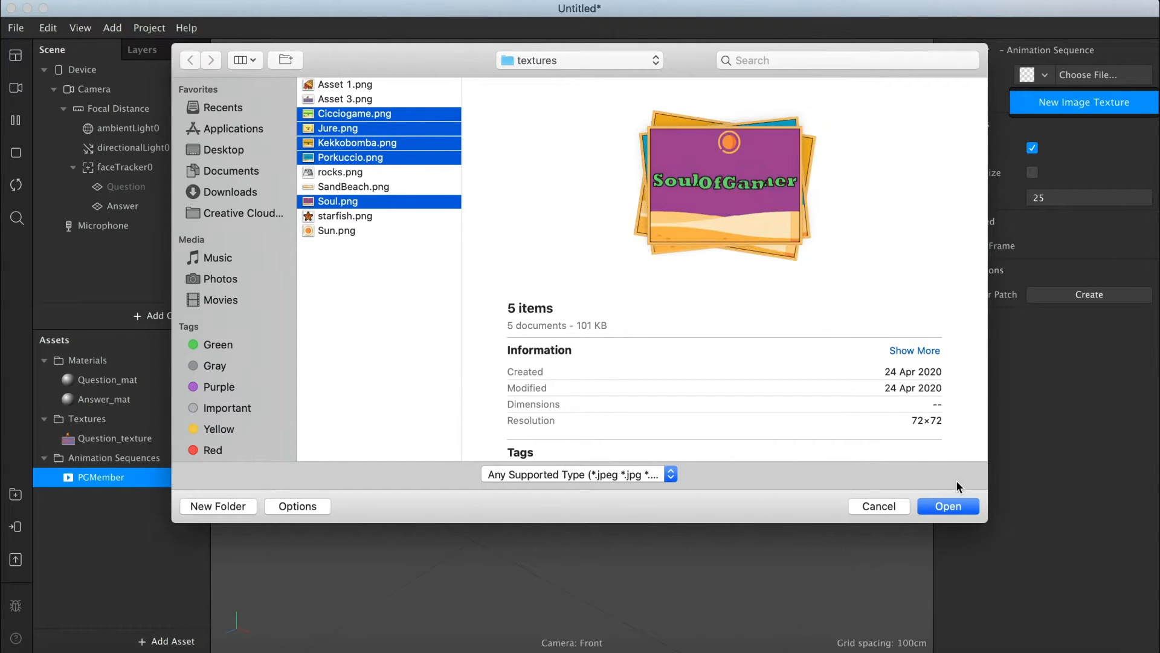
pyautogui.click(953, 506)
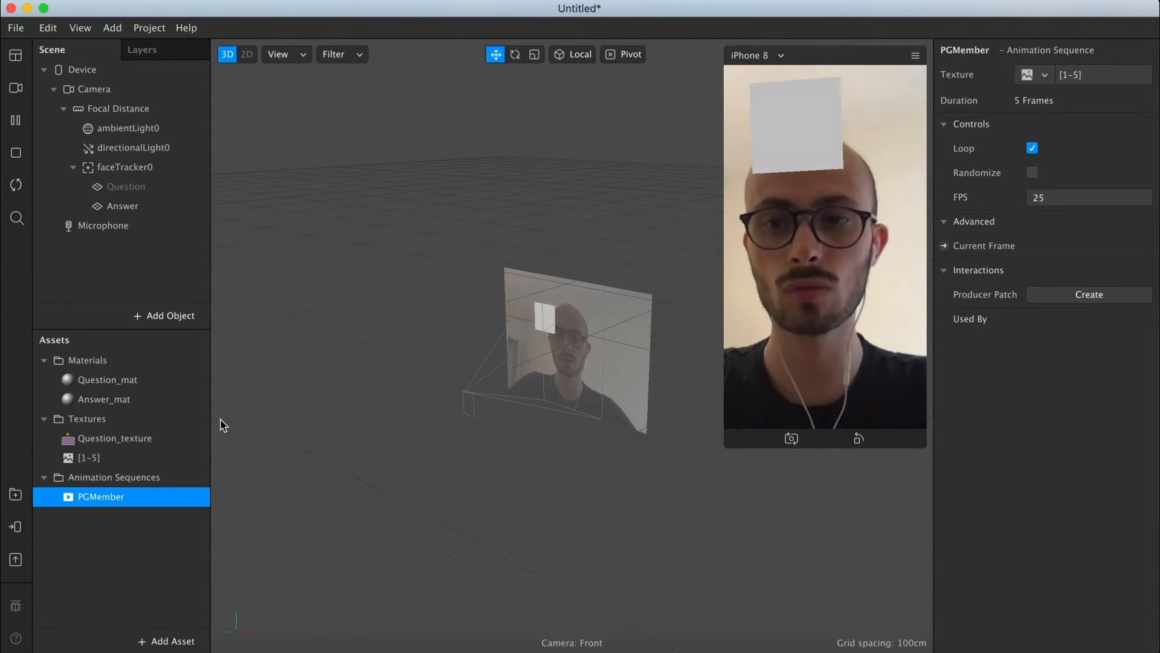
# Assign PGMember as the diffuse texture of Answer_mat and turn off looping for the sequence
pyautogui.click(127, 400)
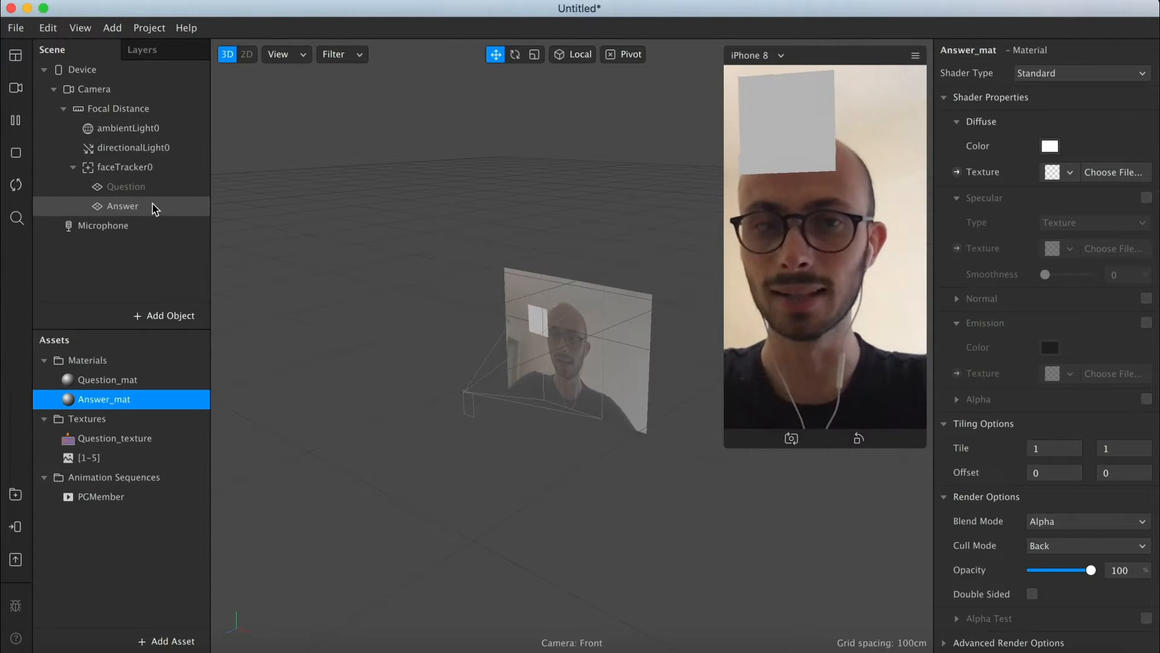
pyautogui.click(1071, 173)
pyautogui.click(1051, 217)
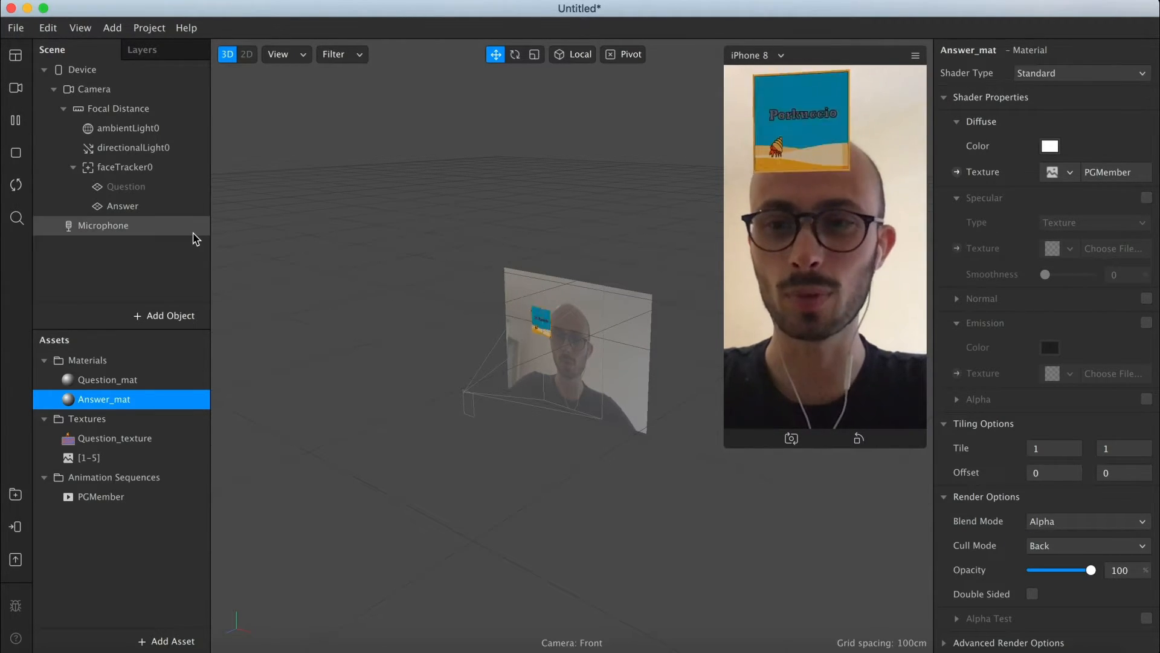
pyautogui.click(118, 496)
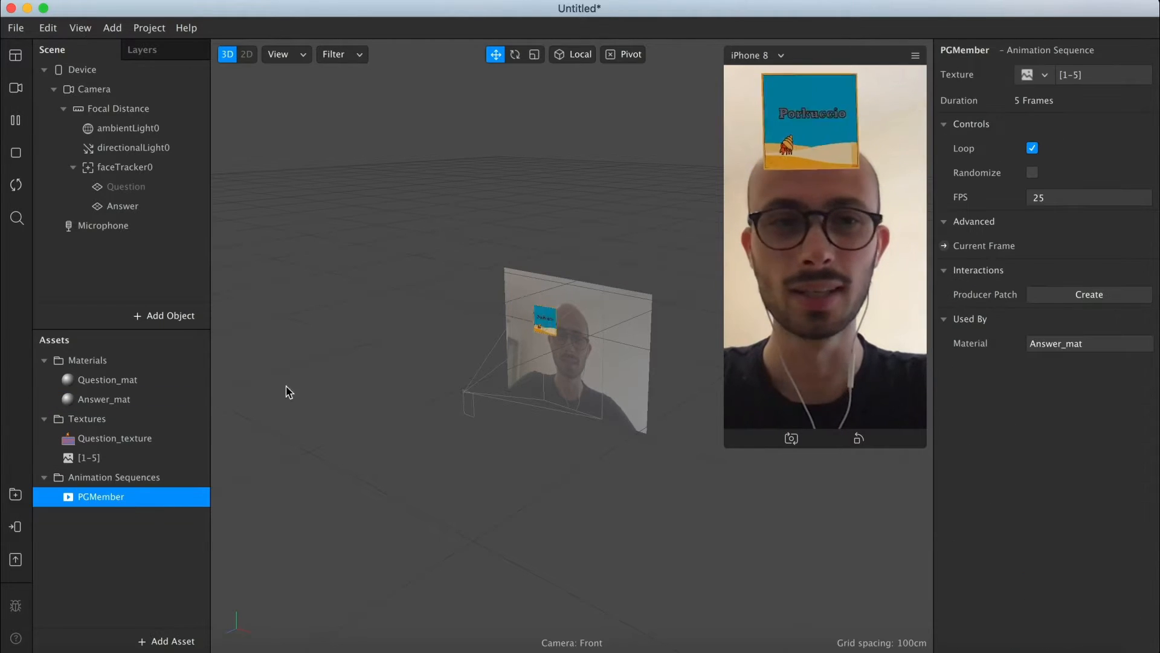
pyautogui.click(1032, 149)
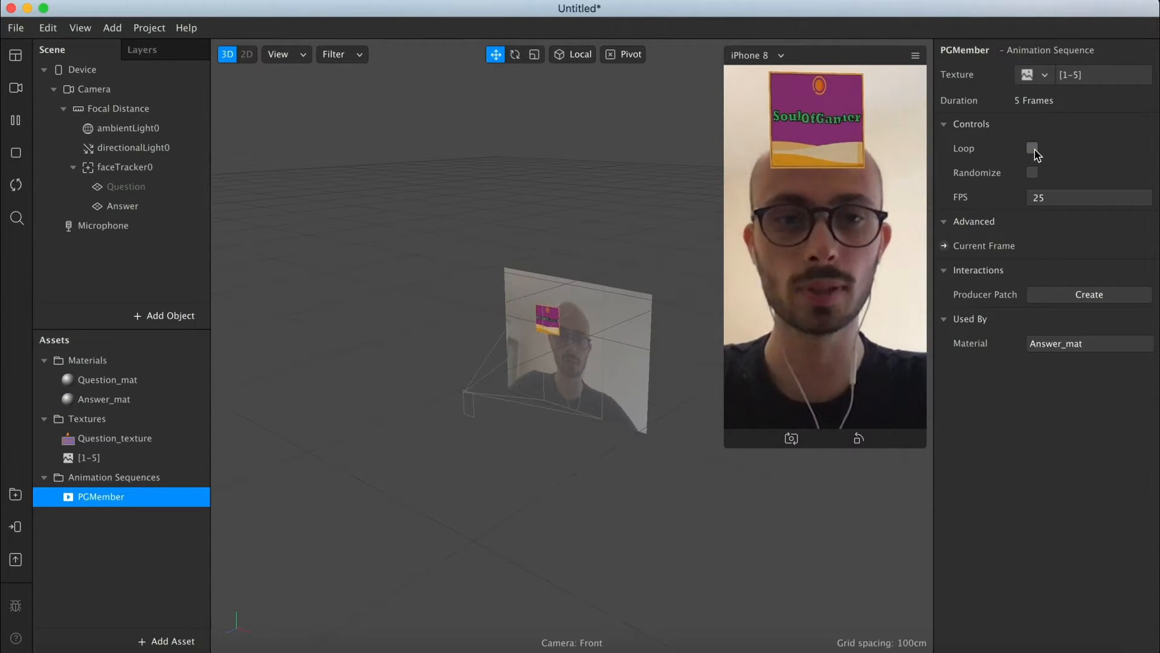
# Make the Question plane visible again and widen the Answer plane over it to an X scale of about 1.22
pyautogui.click(149, 206)
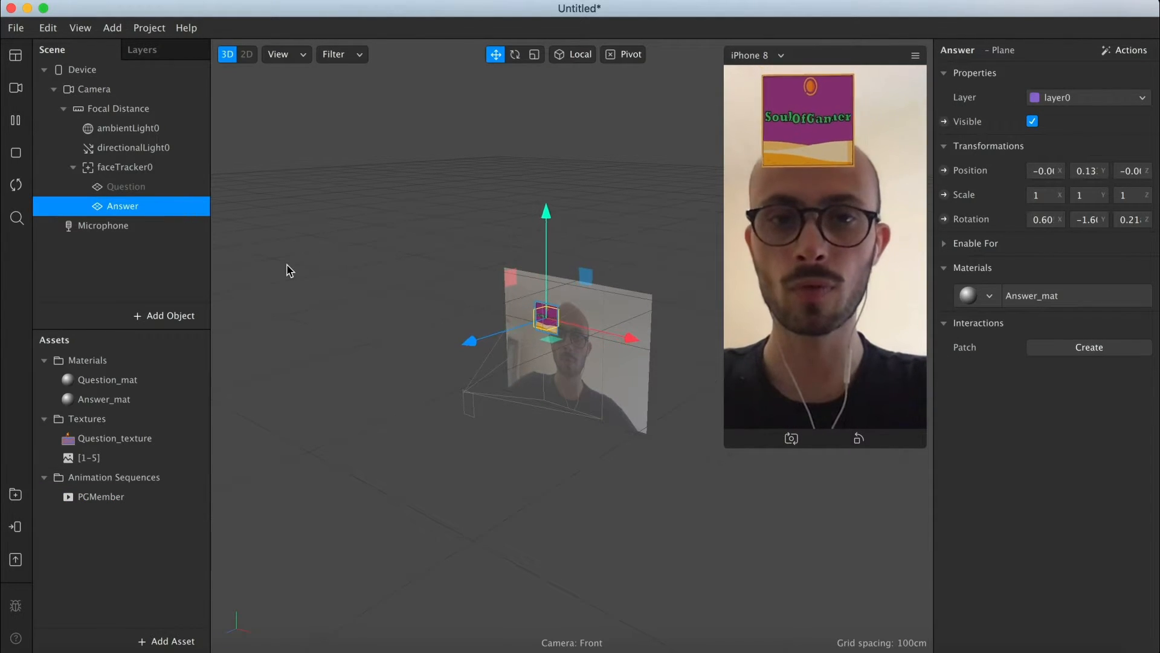
pyautogui.click(121, 186)
pyautogui.click(1033, 122)
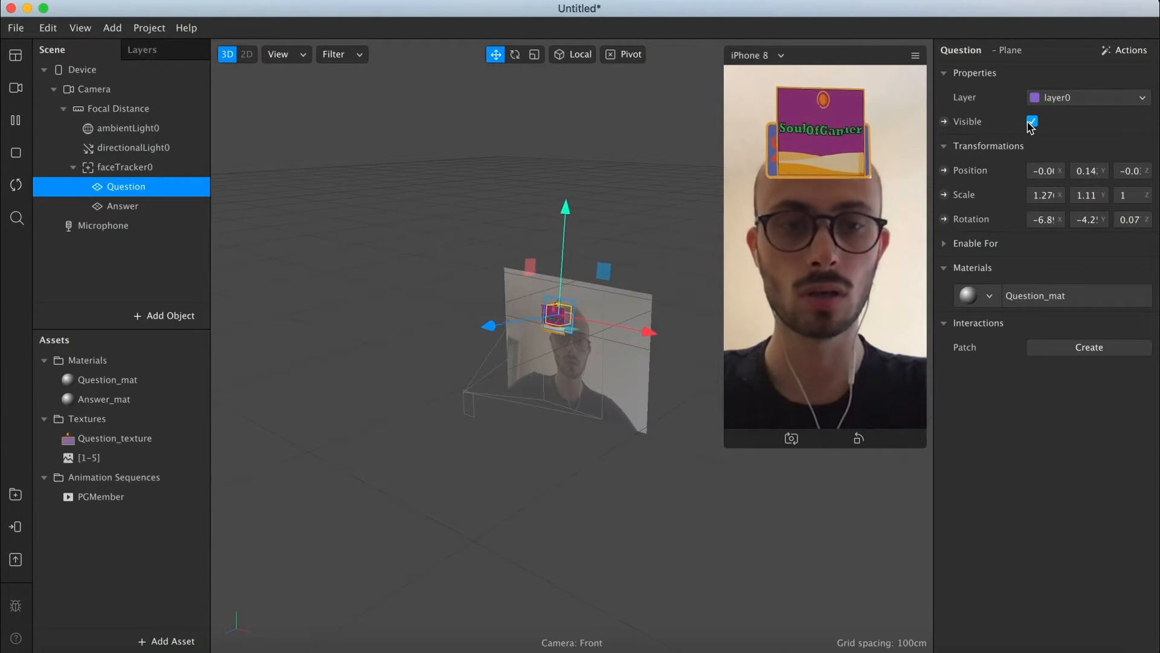
pyautogui.click(386, 339)
# Show the Patch Editor and enlarge its area
pyautogui.click(88, 30)
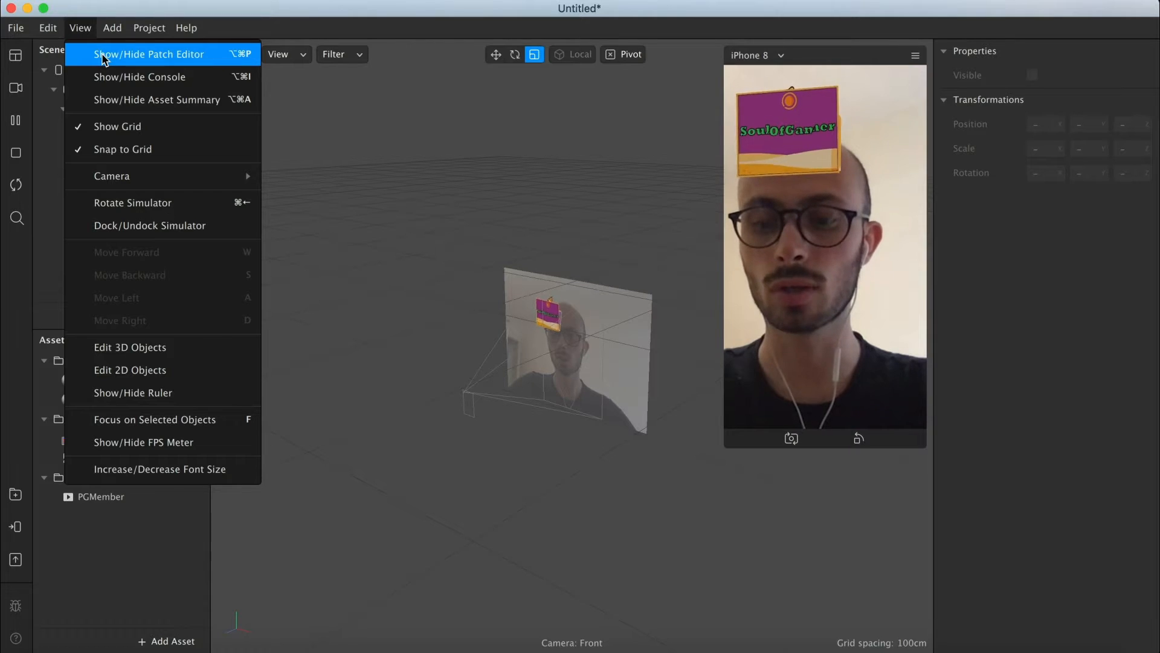
pyautogui.click(401, 211)
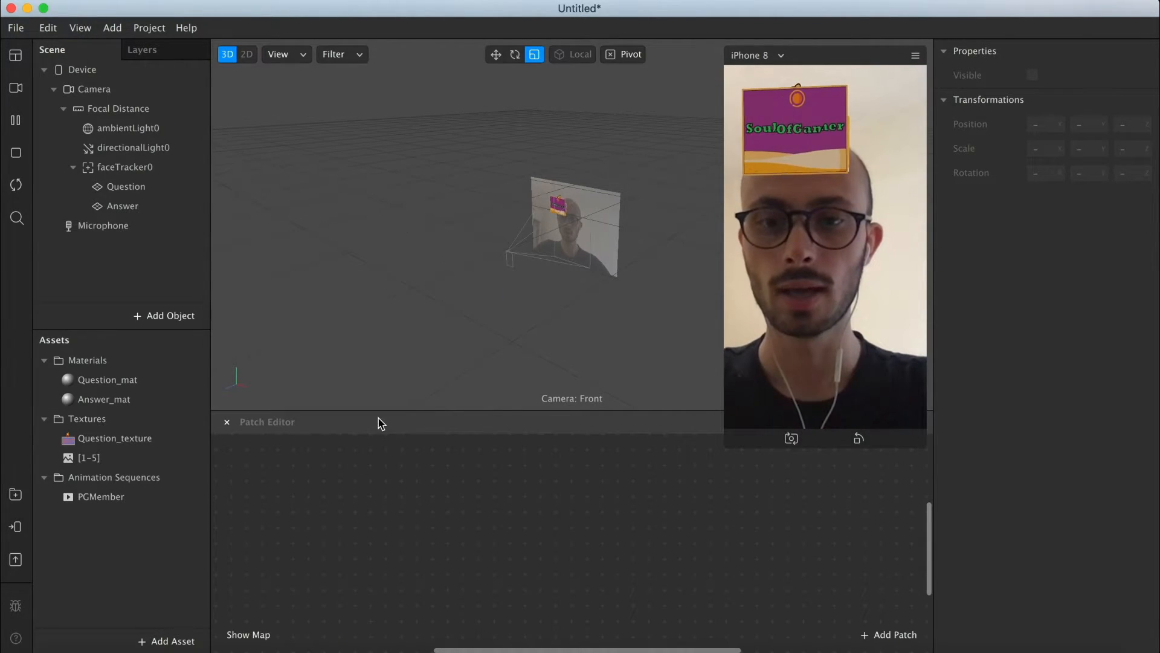
pyautogui.moveTo(381, 421); pyautogui.dragTo(381, 370)
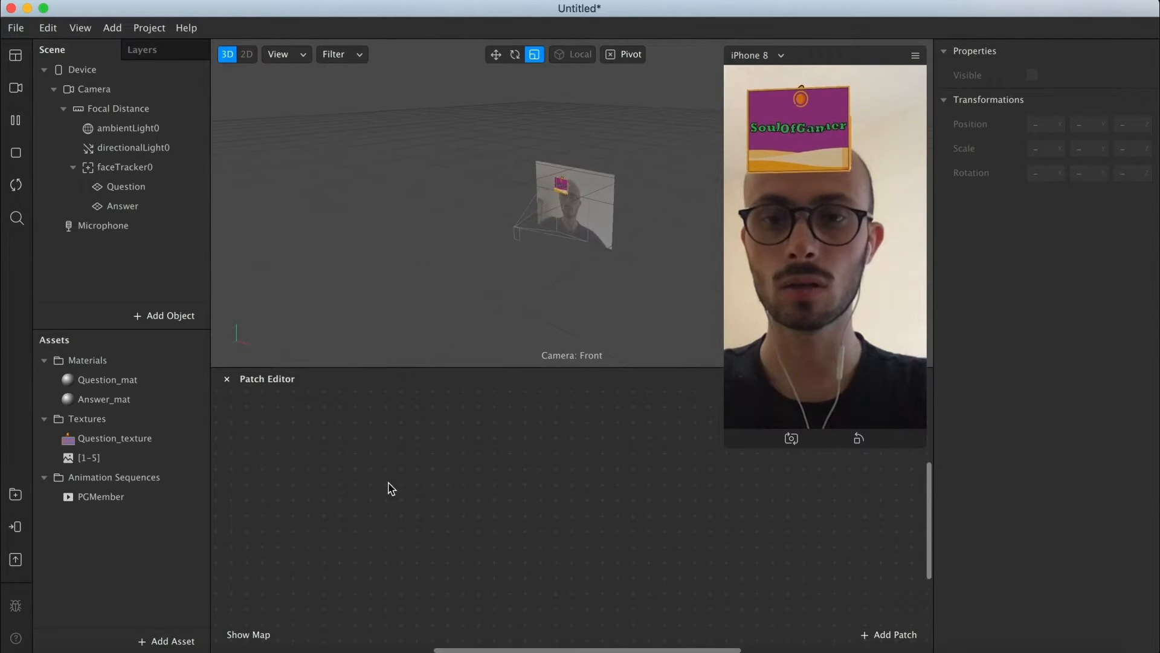
# Add a Screen Tap patch to the graph and check the simulator's Simulate Touch option
pyautogui.doubleClick(348, 507)
pyautogui.write('scre')
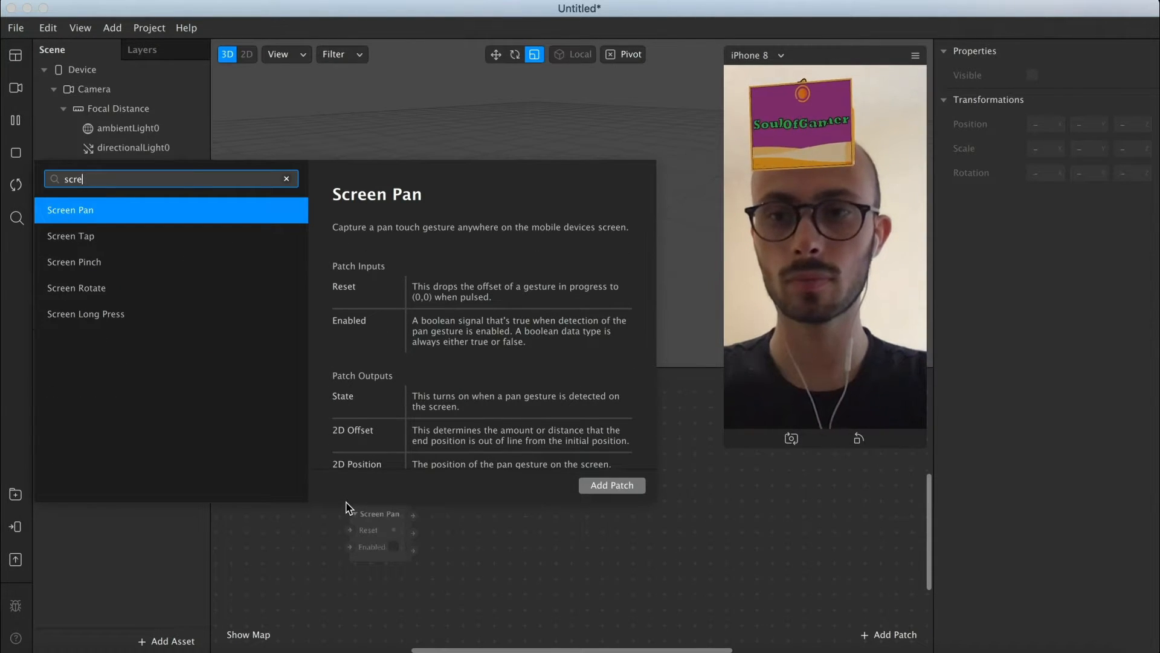
pyautogui.press('Down')
pyautogui.press('Return')
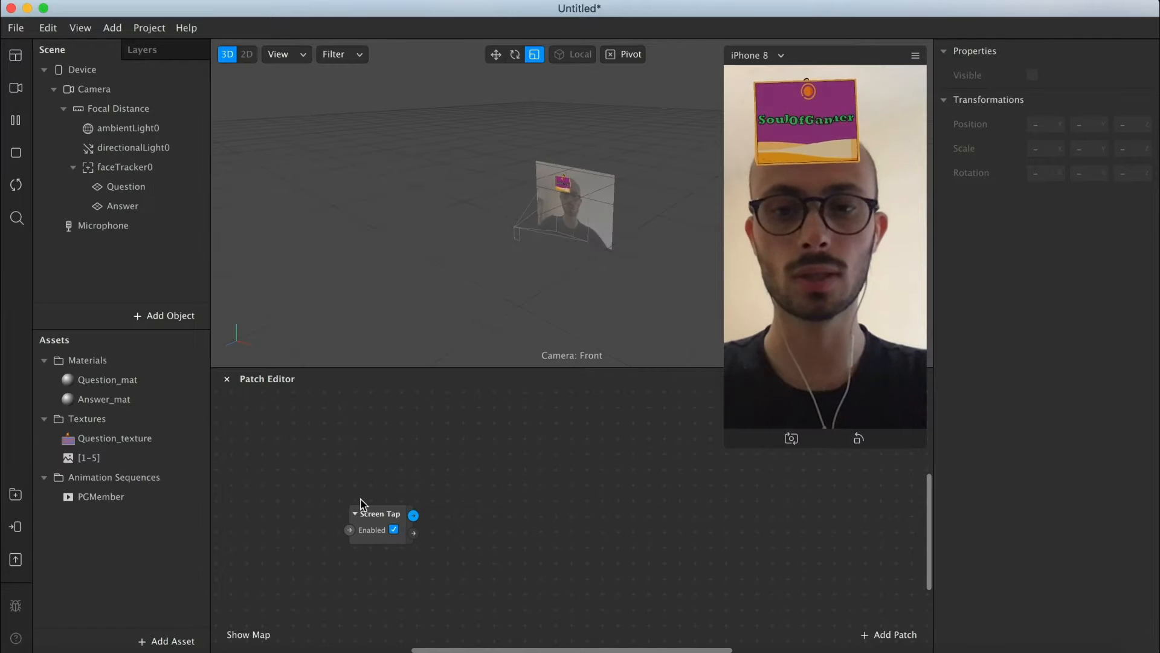
pyautogui.moveTo(347, 512); pyautogui.dragTo(320, 500)
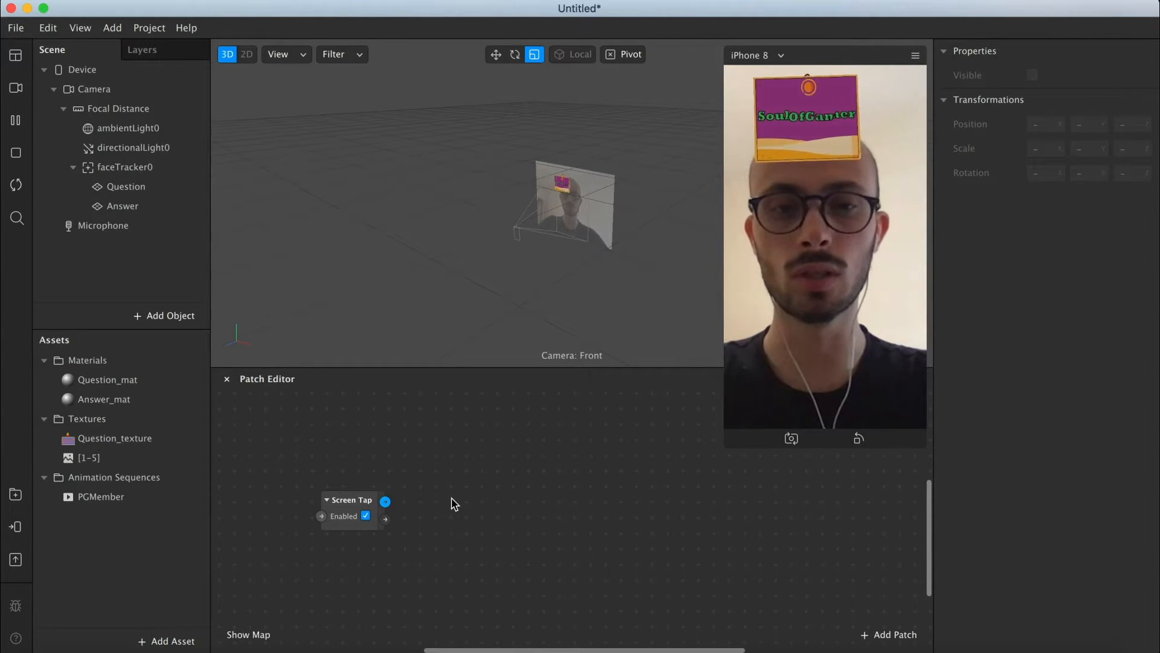
pyautogui.scroll(-2, 455, 505)
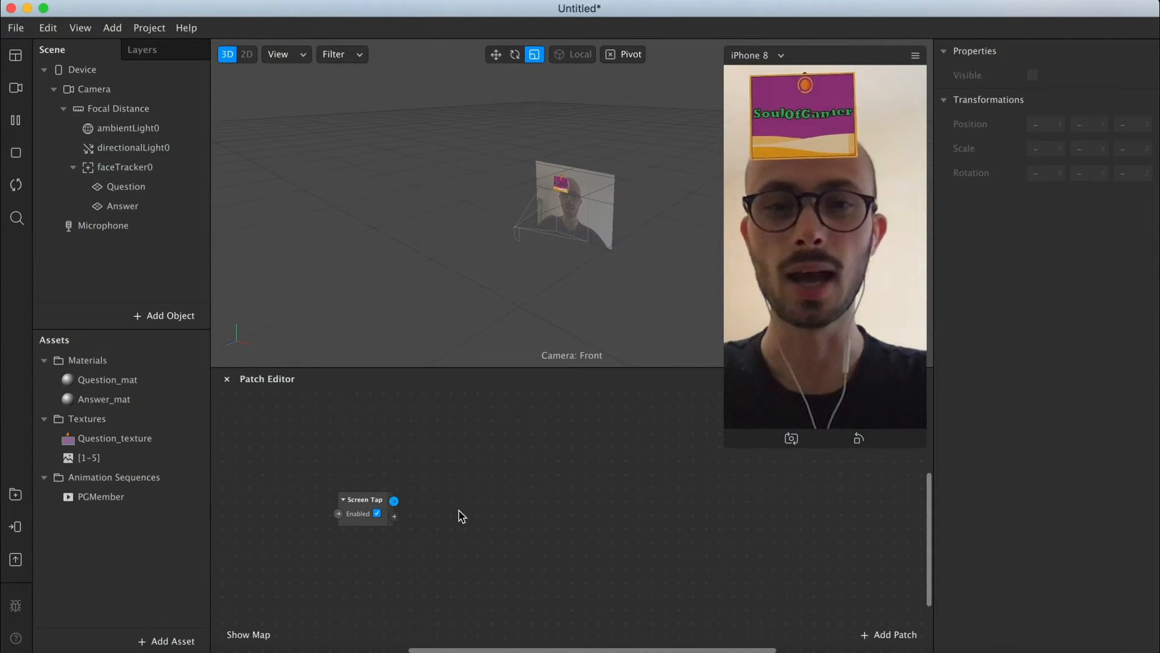
pyautogui.click(915, 55)
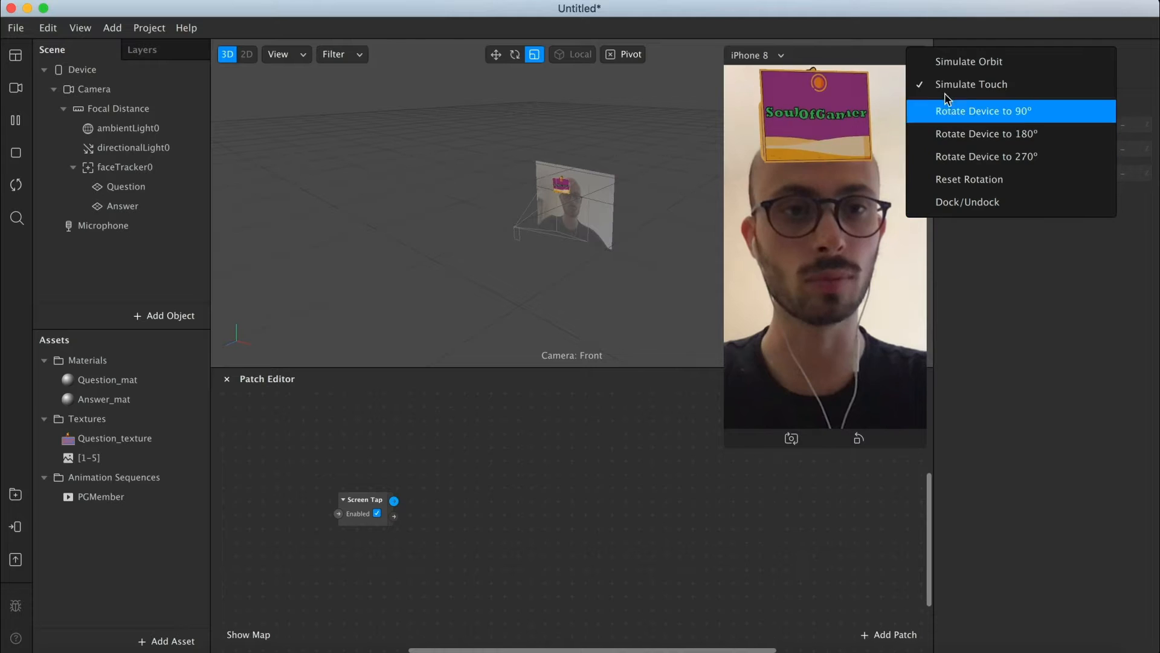
pyautogui.click(477, 481)
# Add a Switch patch beside the Screen Tap patch
pyautogui.rightClick(442, 503)
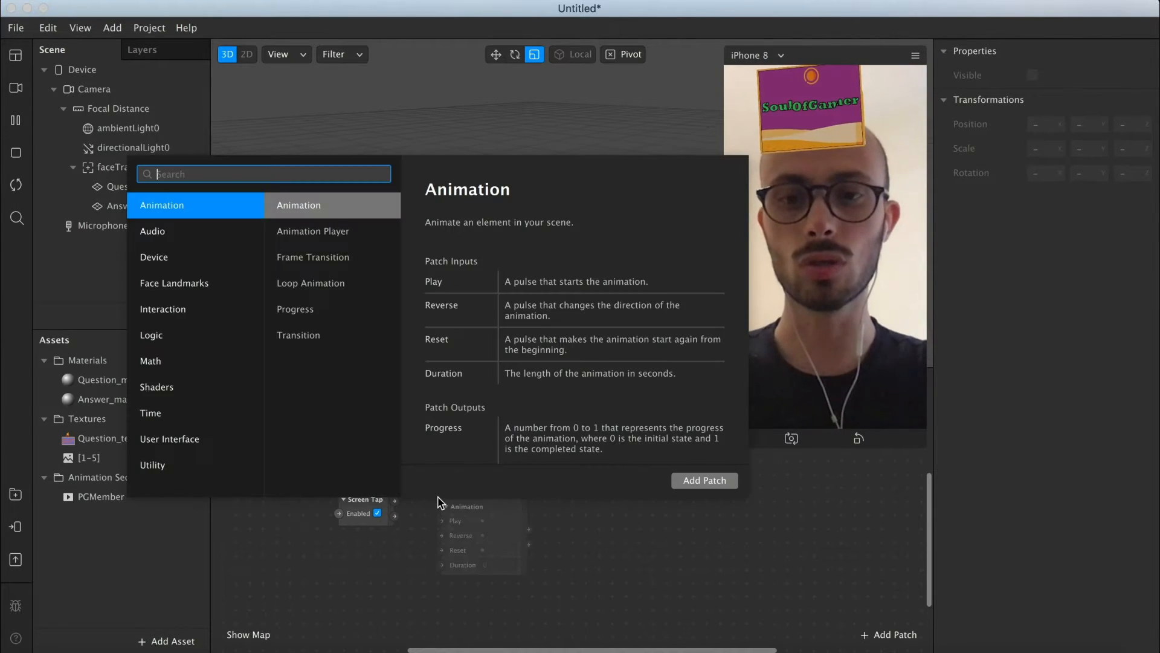
pyautogui.write('swi')
pyautogui.press('Return')
pyautogui.moveTo(470, 503); pyautogui.dragTo(469, 491)
pyautogui.scroll(5, 469, 489)
pyautogui.hscroll(-6, 469, 495)
pyautogui.scroll(2, 470, 495)
pyautogui.hscroll(6, 469, 495)
pyautogui.scroll(-2, 469, 495)
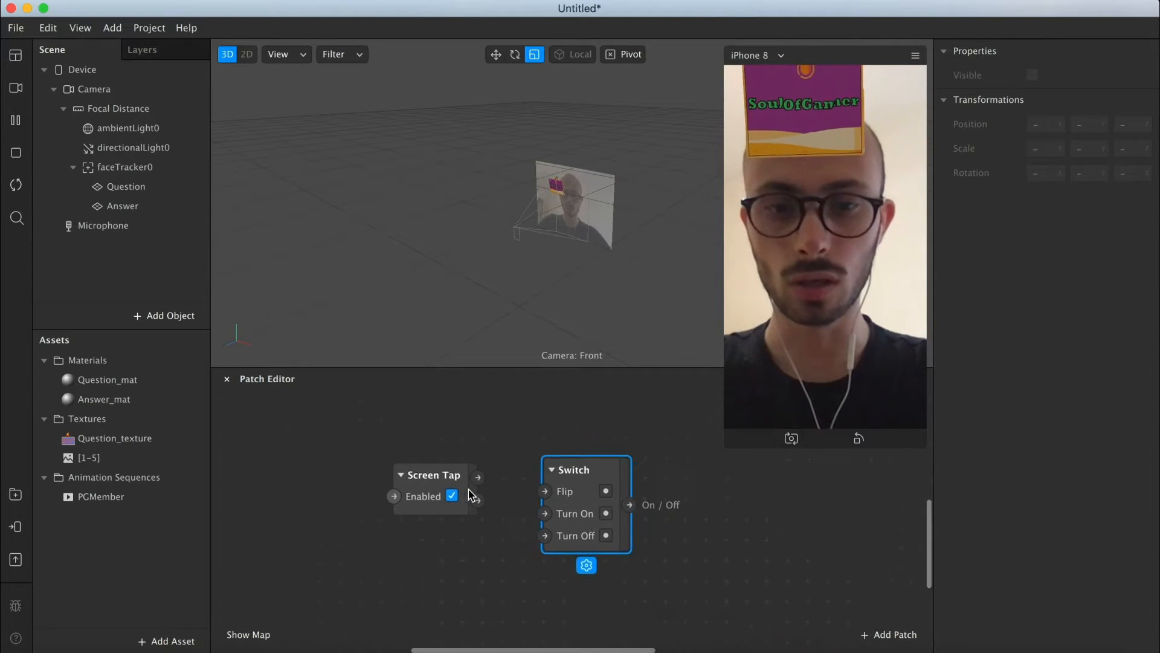
pyautogui.scroll(1, 469, 495)
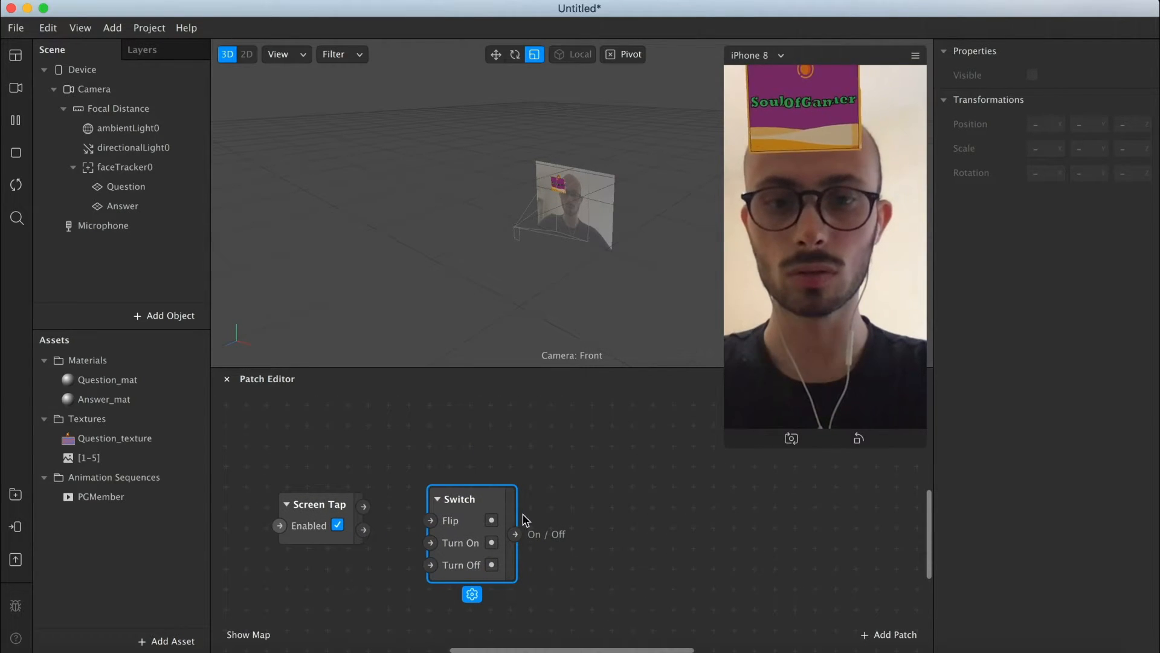
# Create a patch for the Question plane's Visible property and place it beside the Switch patch
pyautogui.click(145, 187)
pyautogui.click(944, 121)
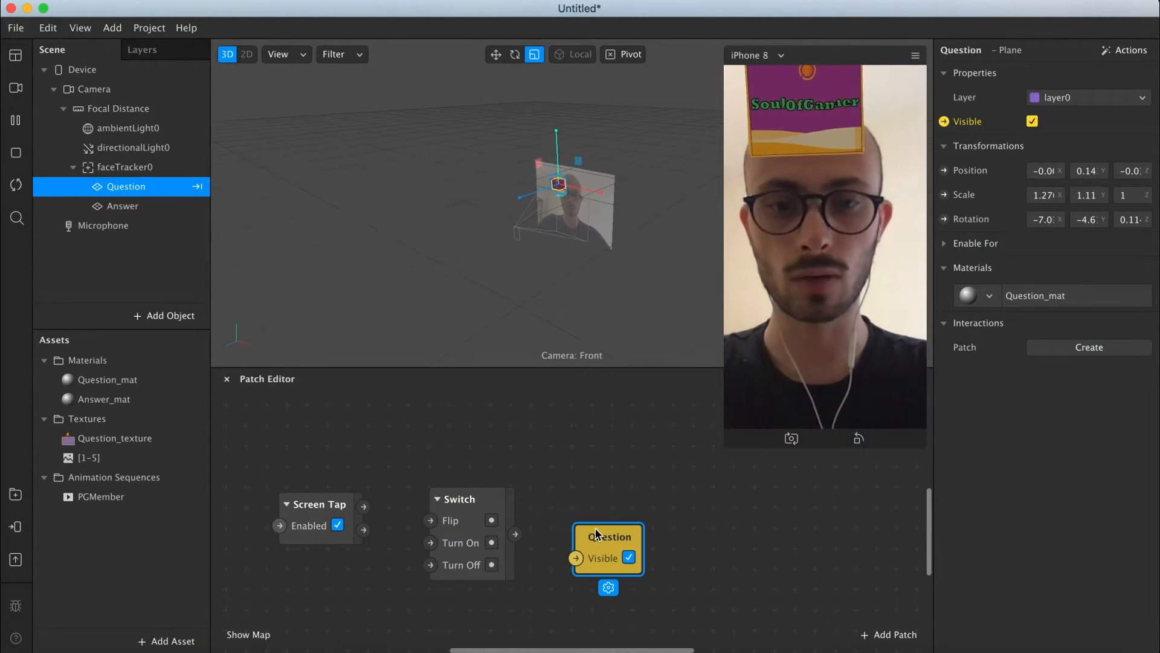
pyautogui.moveTo(597, 531); pyautogui.dragTo(608, 480)
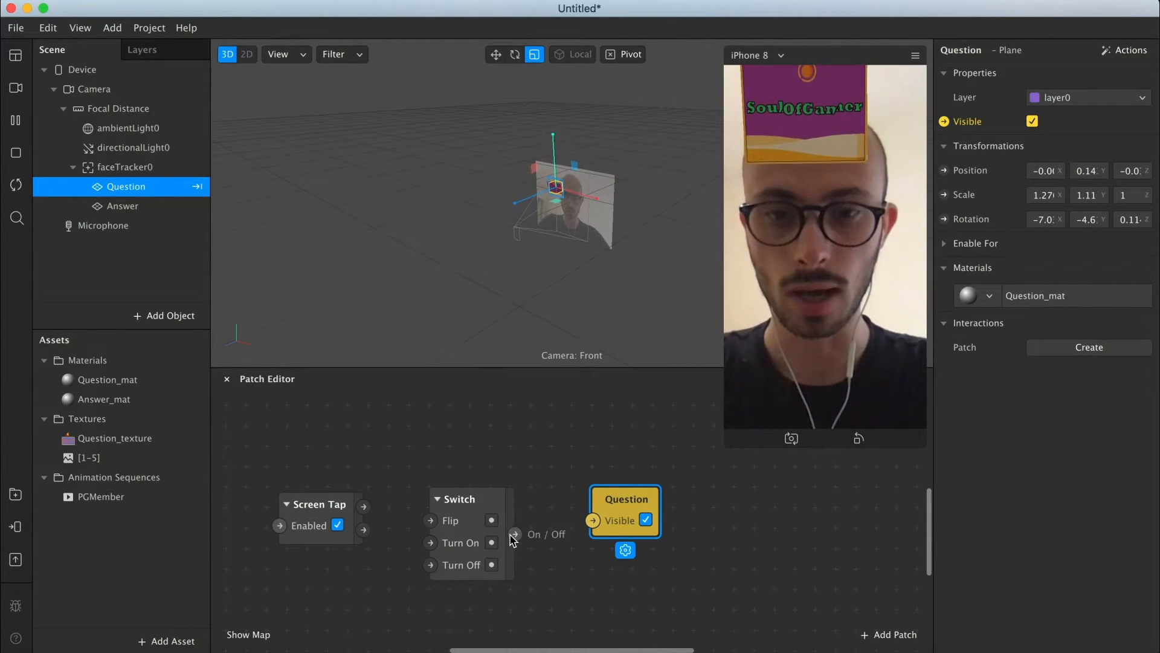
# Insert a Not patch between Switch and Question, wiring Screen Tap to Flip, Switch to Not, and Not to Visible
pyautogui.doubleClick(552, 521)
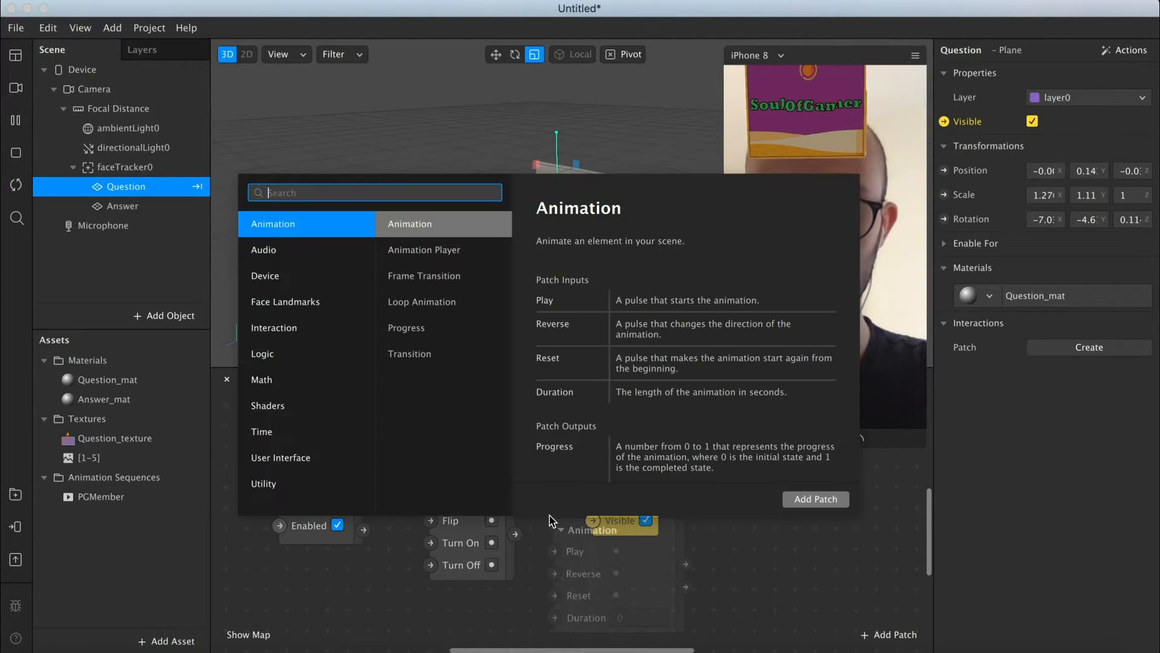
pyautogui.write('not')
pyautogui.press('Return')
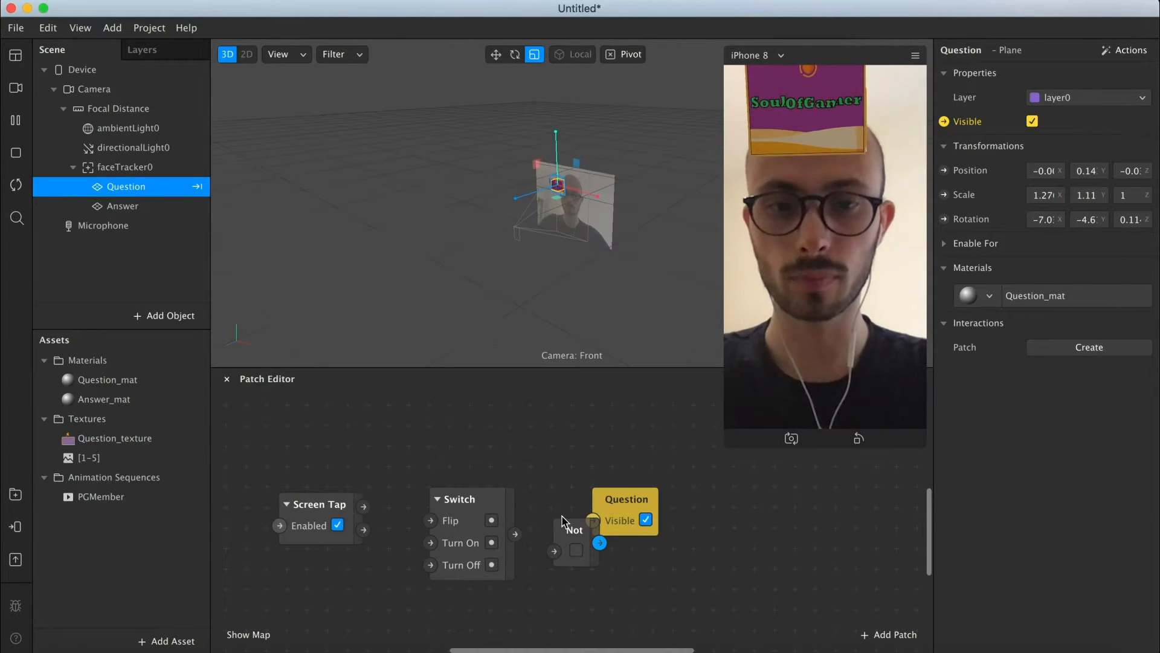
pyautogui.click(658, 499)
pyautogui.moveTo(579, 540); pyautogui.dragTo(630, 520)
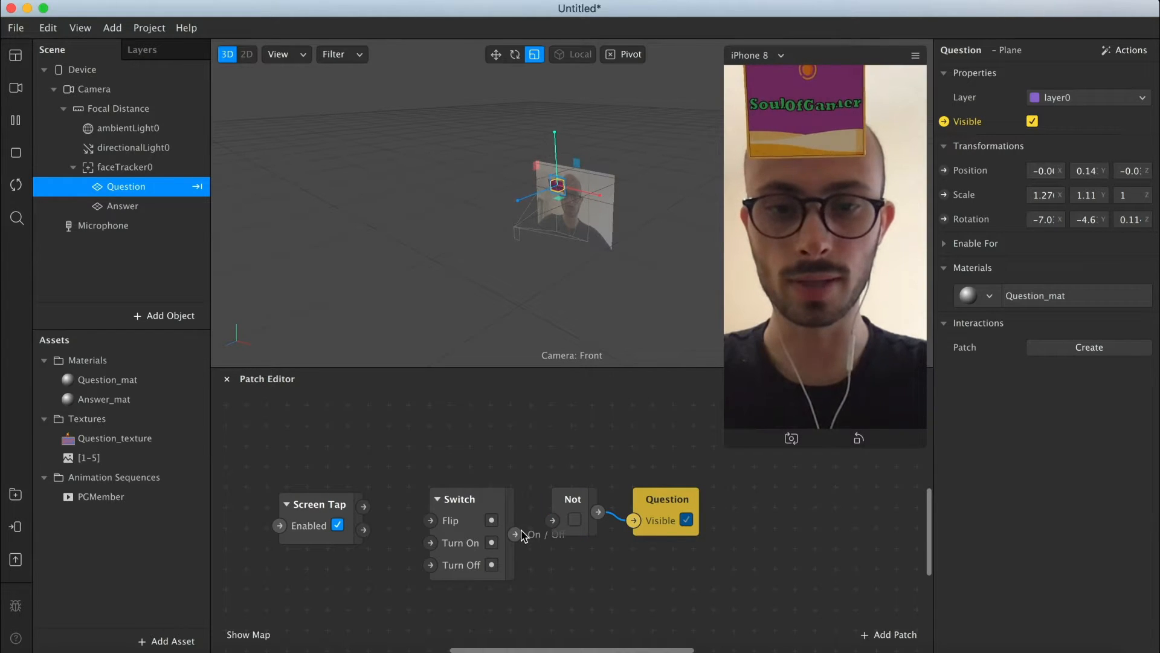
pyautogui.moveTo(515, 534); pyautogui.dragTo(552, 521)
pyautogui.moveTo(364, 506); pyautogui.dragTo(430, 521)
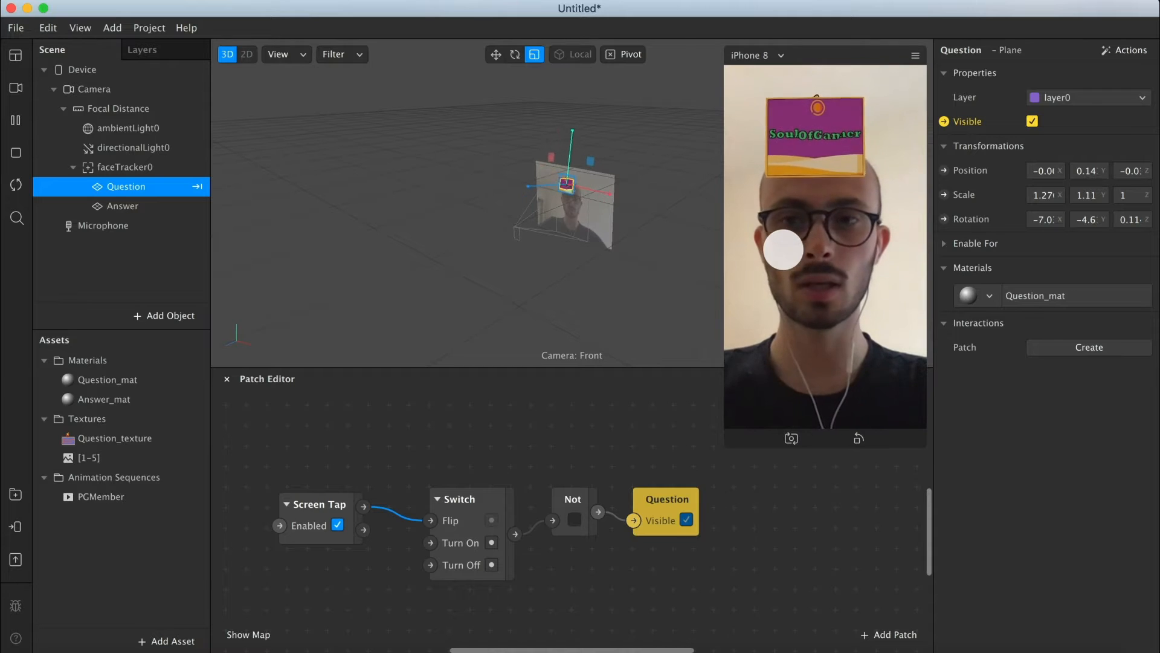
# Hide the Answer plane and test the Question plane's visibility toggle with a simulated screen tap
pyautogui.click(181, 206)
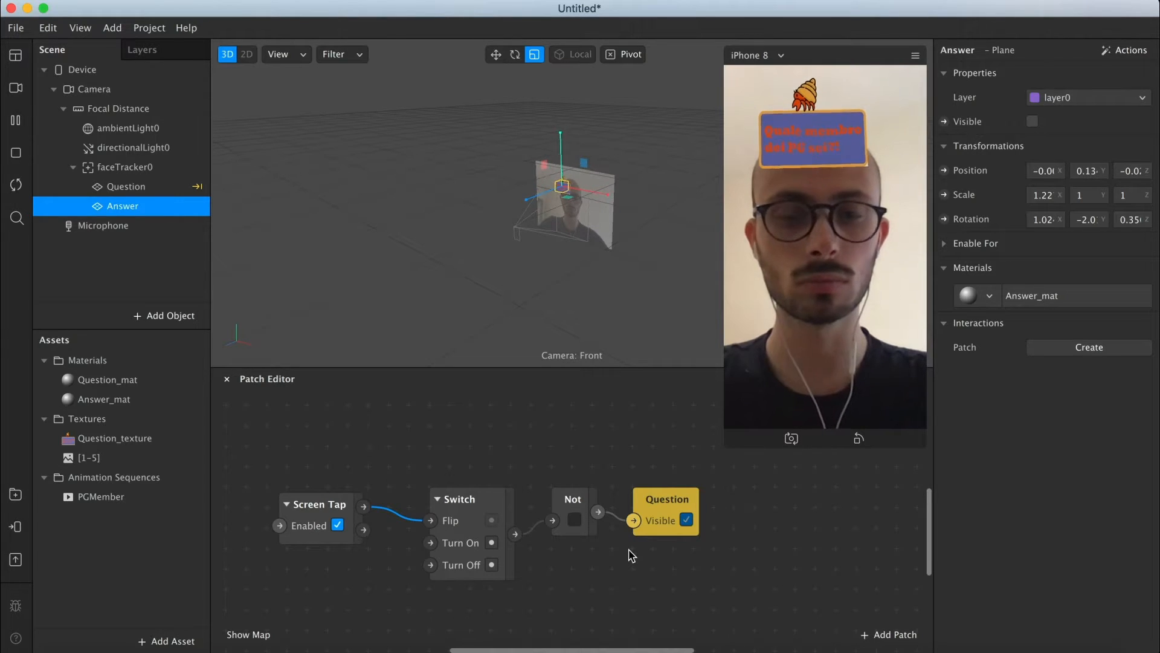
pyautogui.click(775, 304)
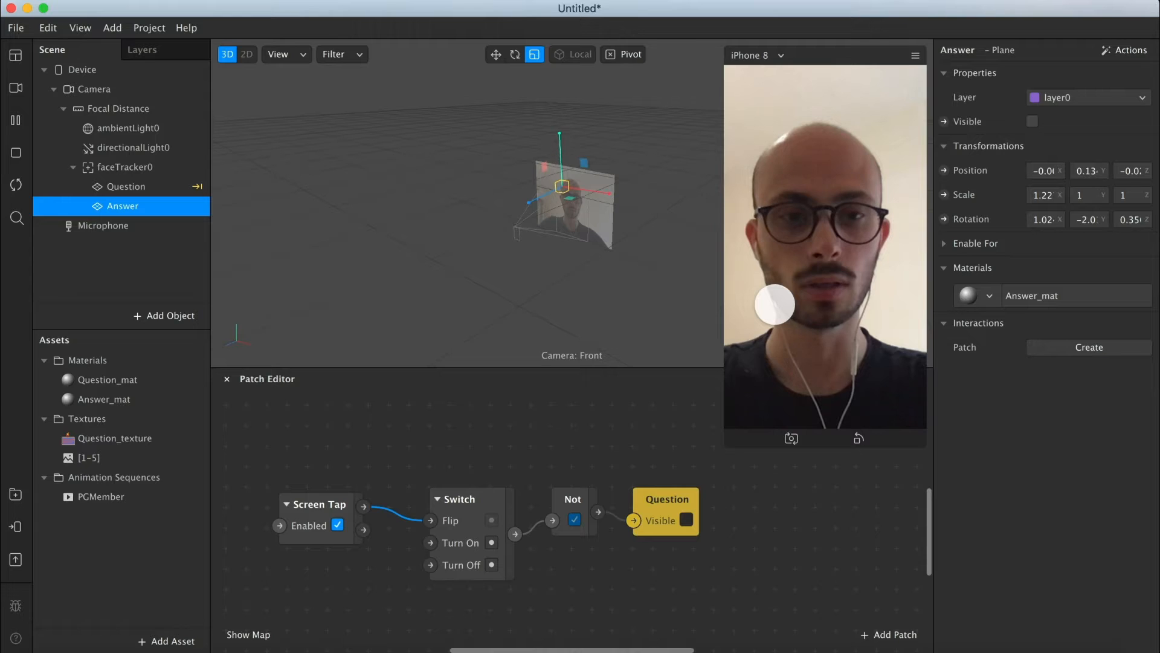
# Simulate repeated screen taps in the preview to check how the Question plane toggles
pyautogui.click(796, 299)
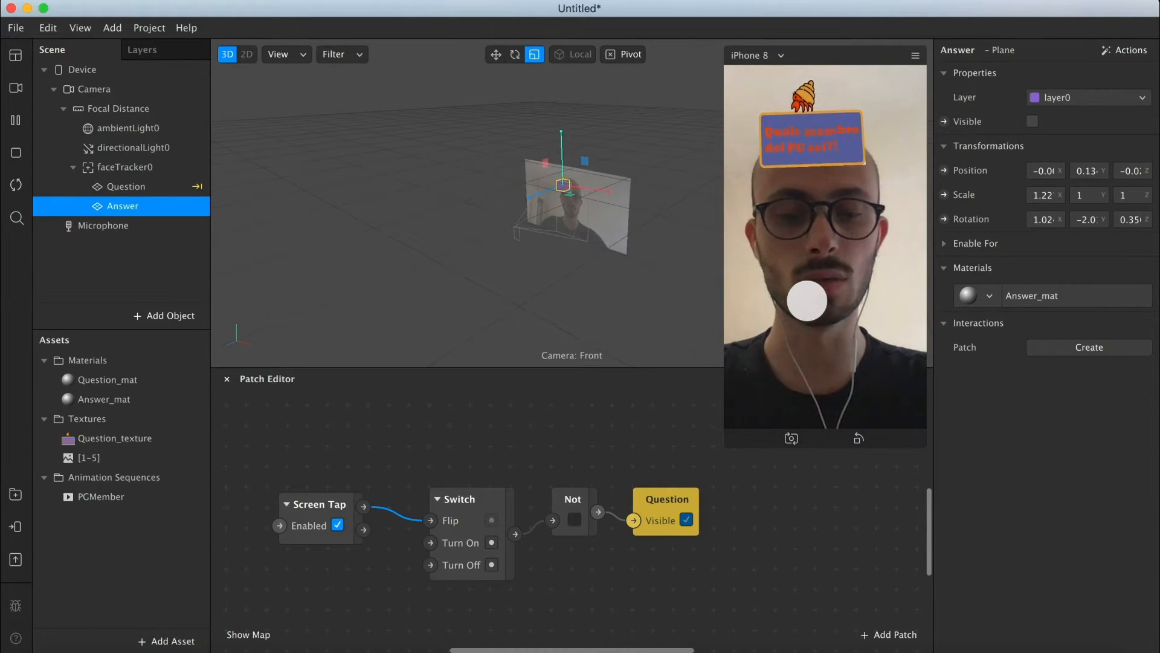
pyautogui.click(805, 302)
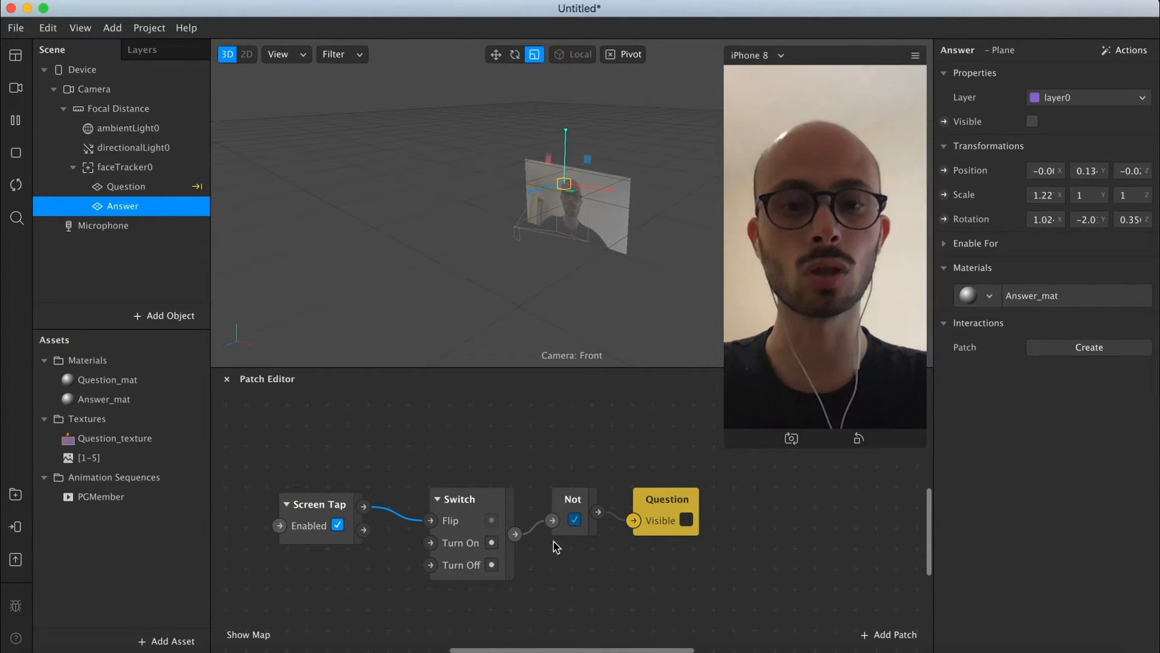
# Delete the Not patch, wire Switch straight to Question's Visible input, and test it with a simulated tap after restarting the effect
pyautogui.click(584, 511)
pyautogui.press('BackSpace')
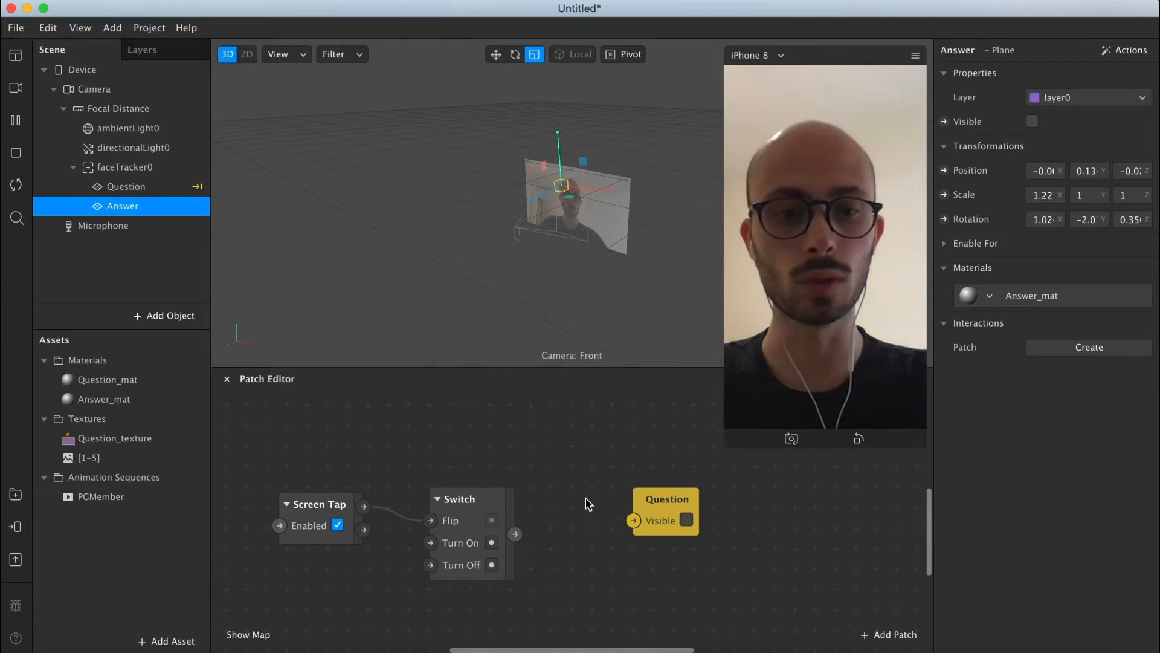
pyautogui.moveTo(515, 534); pyautogui.dragTo(633, 521)
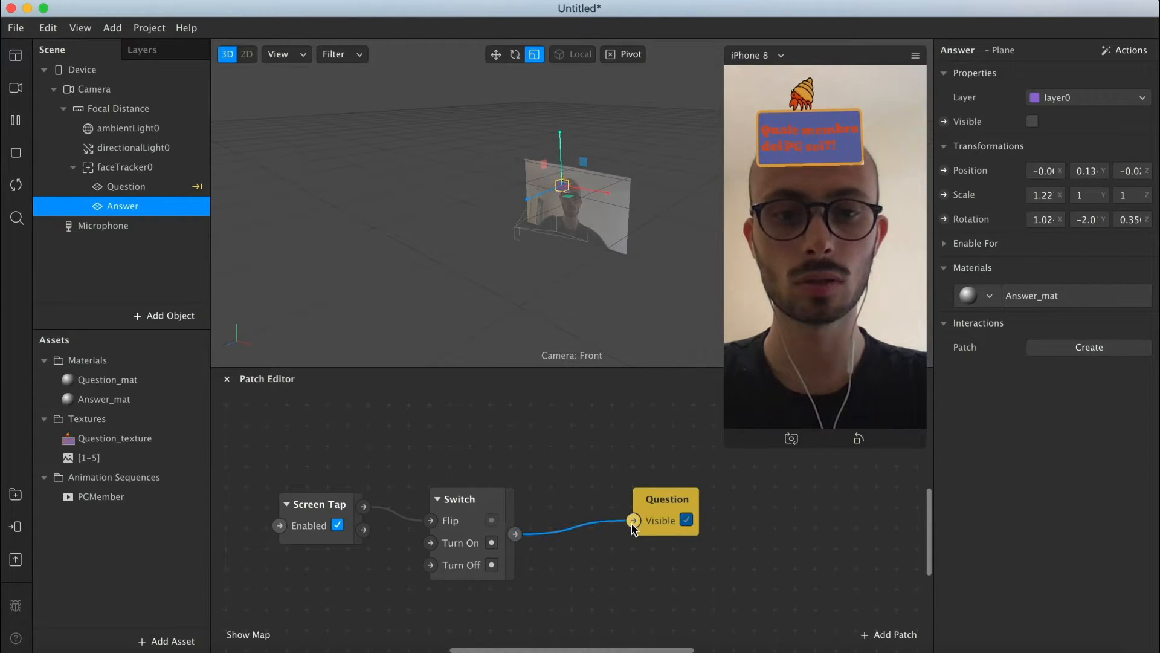
pyautogui.click(24, 191)
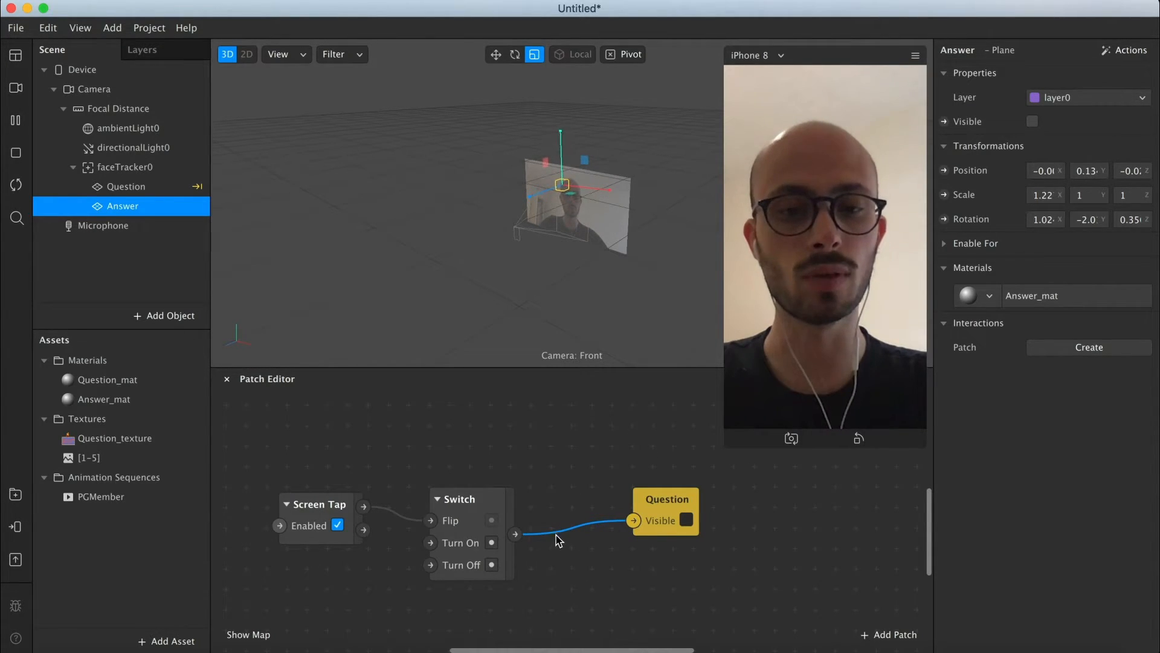
pyautogui.click(792, 299)
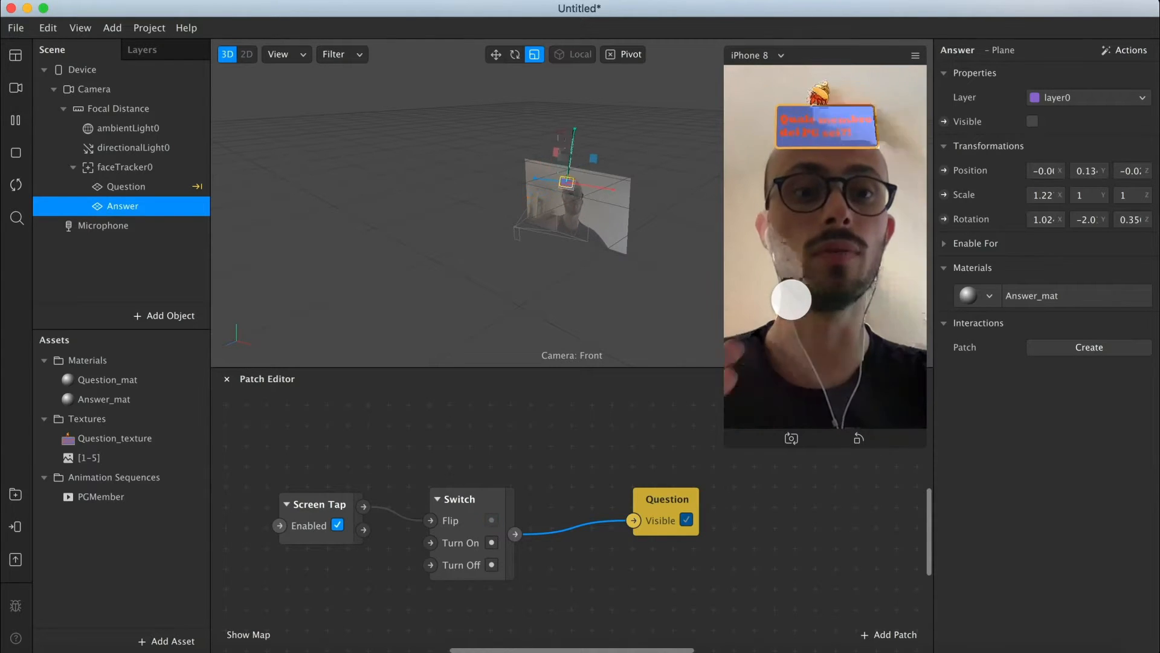
# Add the Not patch back between Switch and Question, routing the Switch output through it to Question's Visible input
pyautogui.moveTo(574, 532)
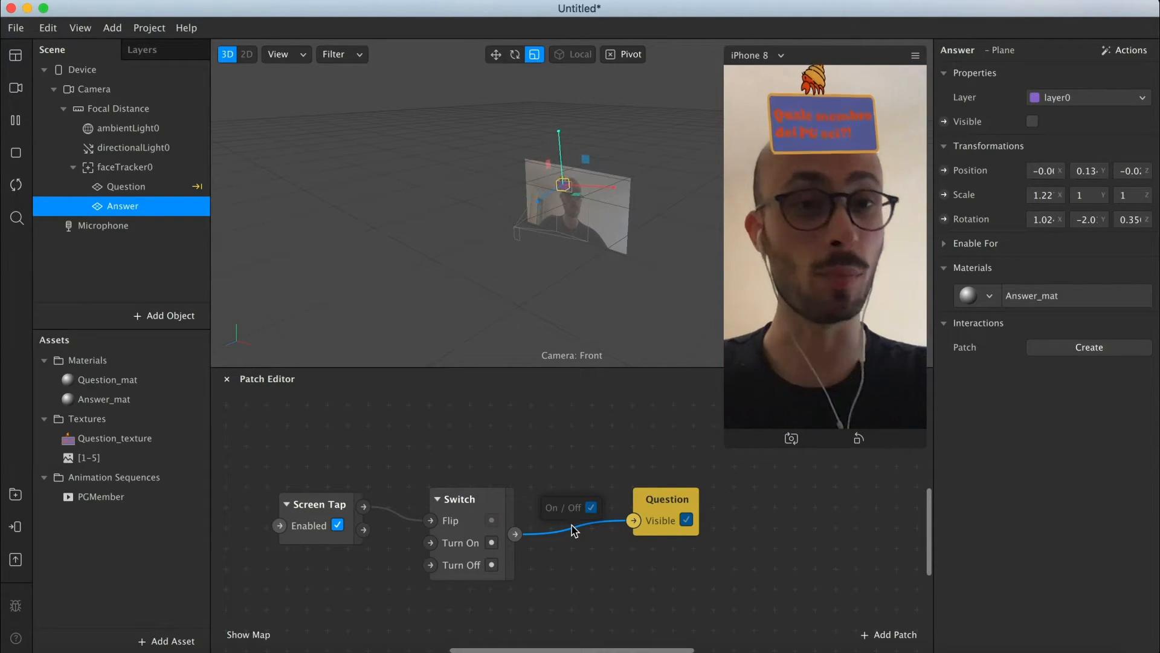
pyautogui.rightClick(574, 531)
pyautogui.write('not')
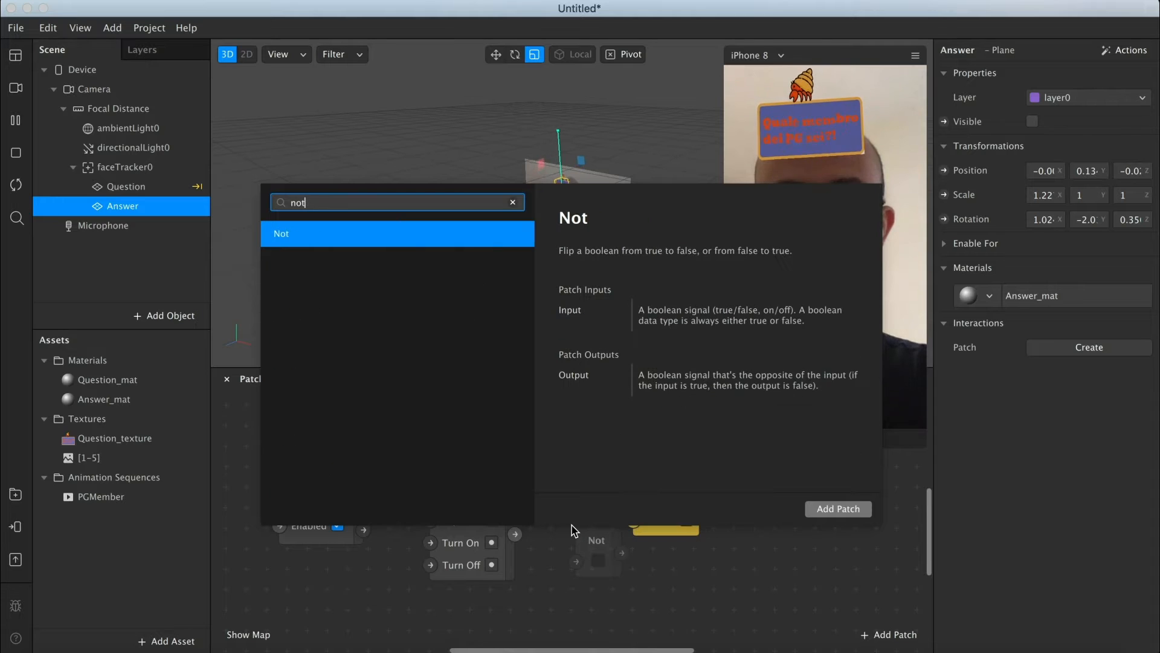
pyautogui.press('Return')
pyautogui.moveTo(595, 535); pyautogui.dragTo(568, 505)
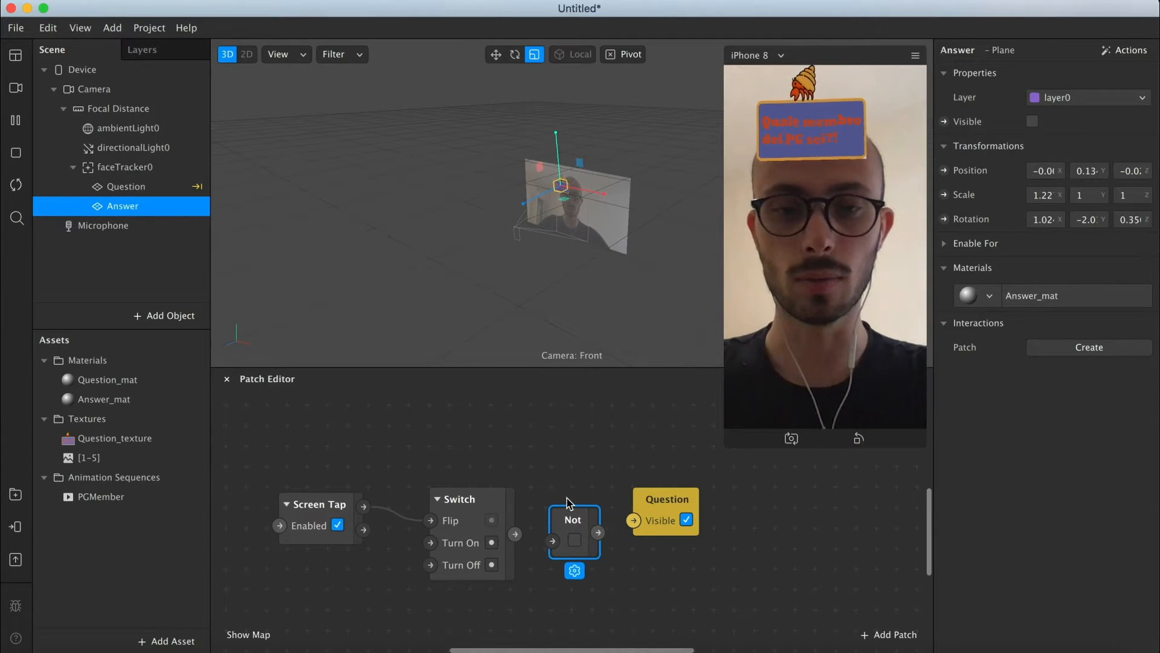
pyautogui.moveTo(515, 534); pyautogui.dragTo(634, 521)
pyautogui.scroll(-3, 628, 531)
pyautogui.click(575, 481)
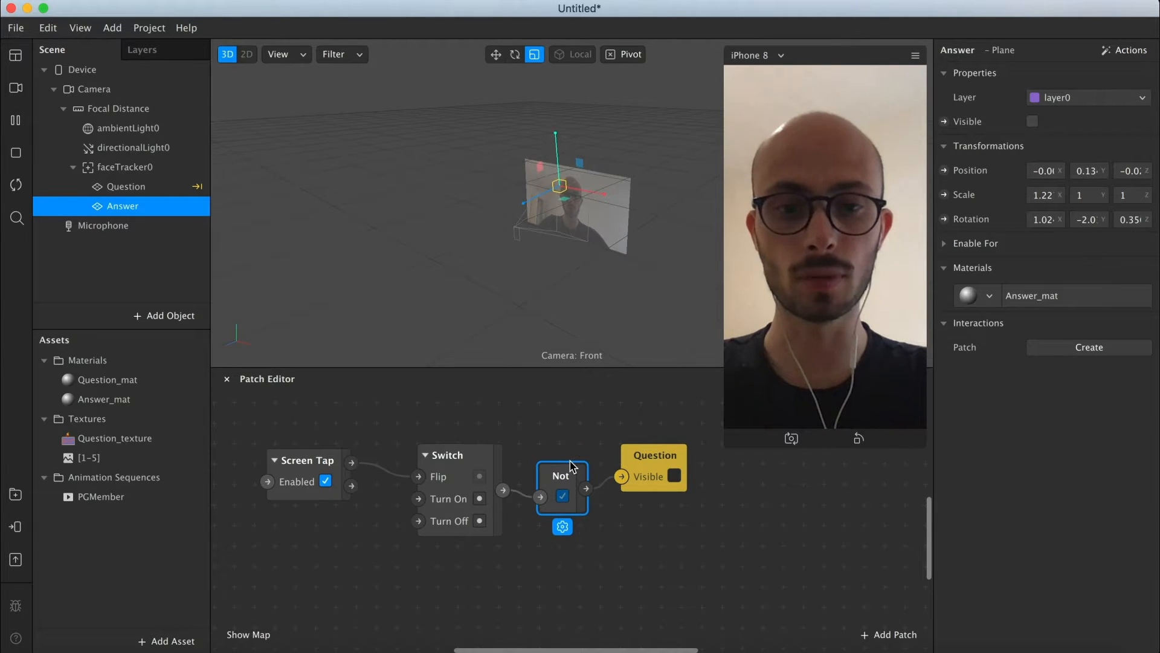
# Wire the Switch output to a new patch for the Answer plane's Visible property and test the question/answer swap with a simulated tap
pyautogui.click(944, 121)
pyautogui.moveTo(629, 540); pyautogui.dragTo(673, 559)
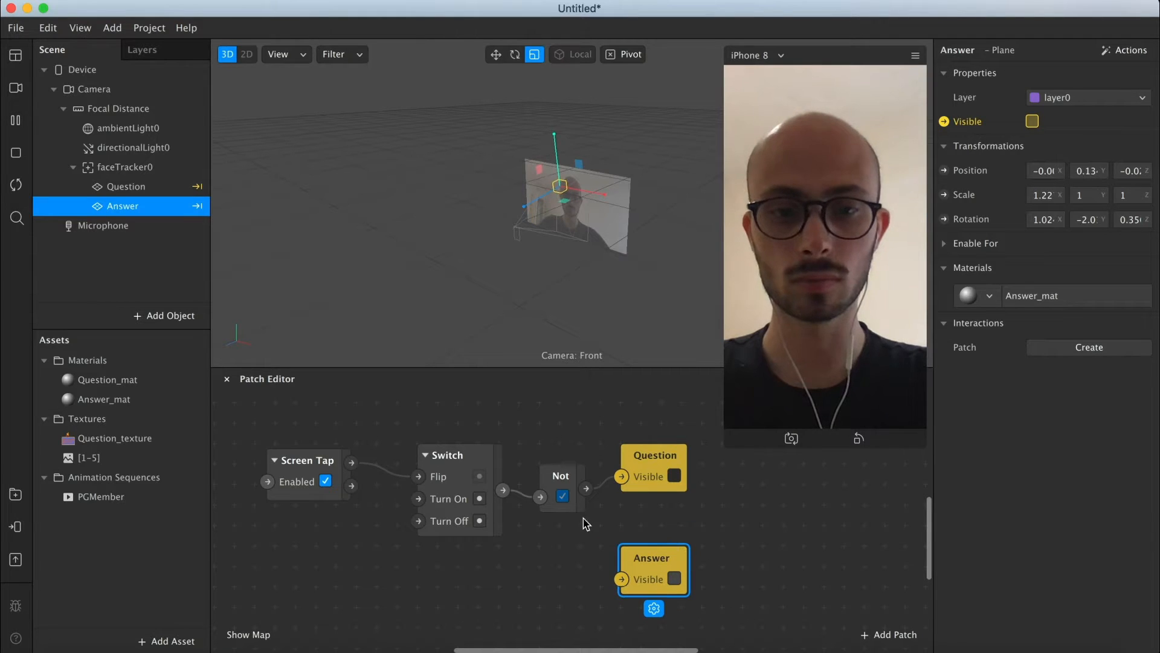
pyautogui.moveTo(503, 489); pyautogui.dragTo(639, 533)
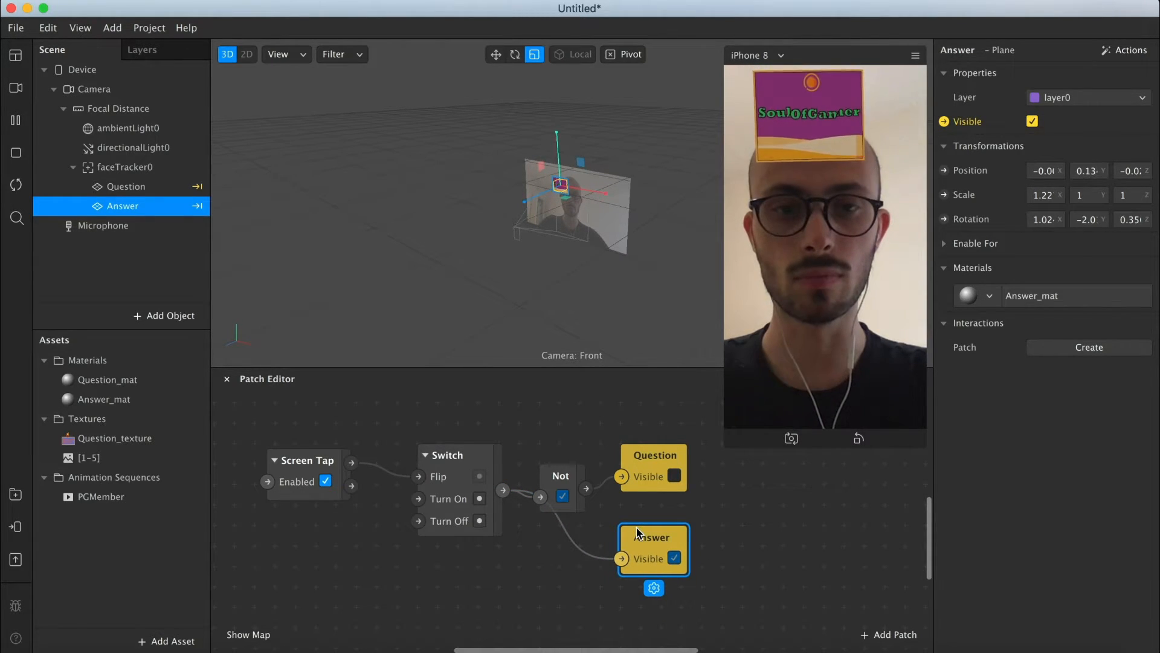
pyautogui.click(15, 187)
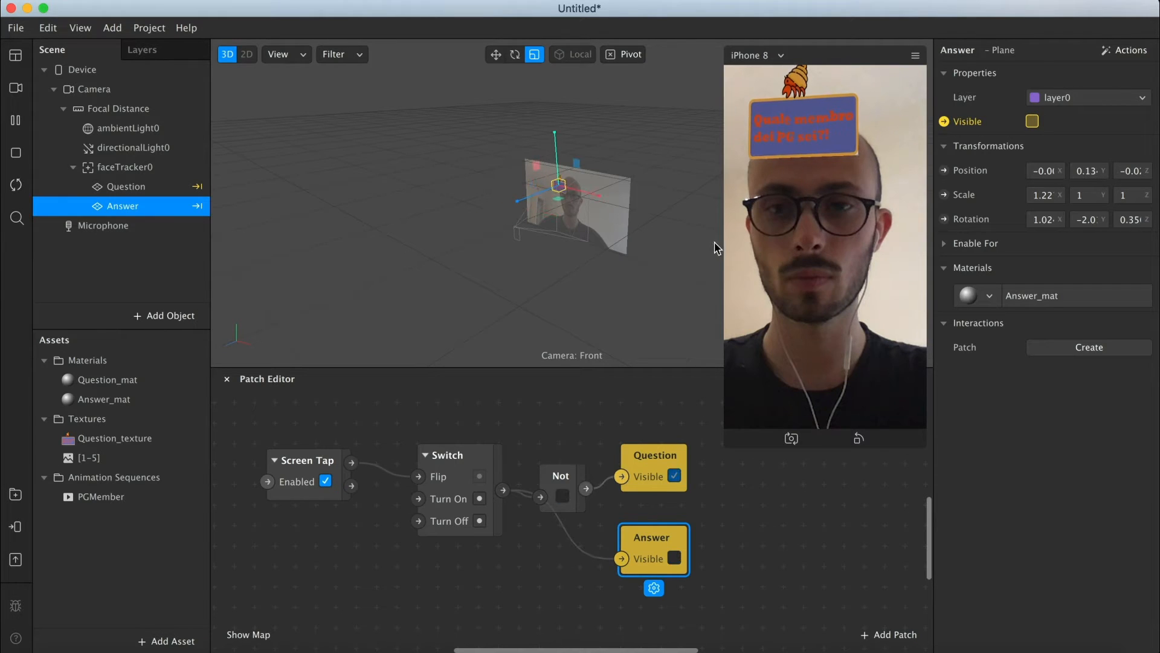
pyautogui.click(758, 250)
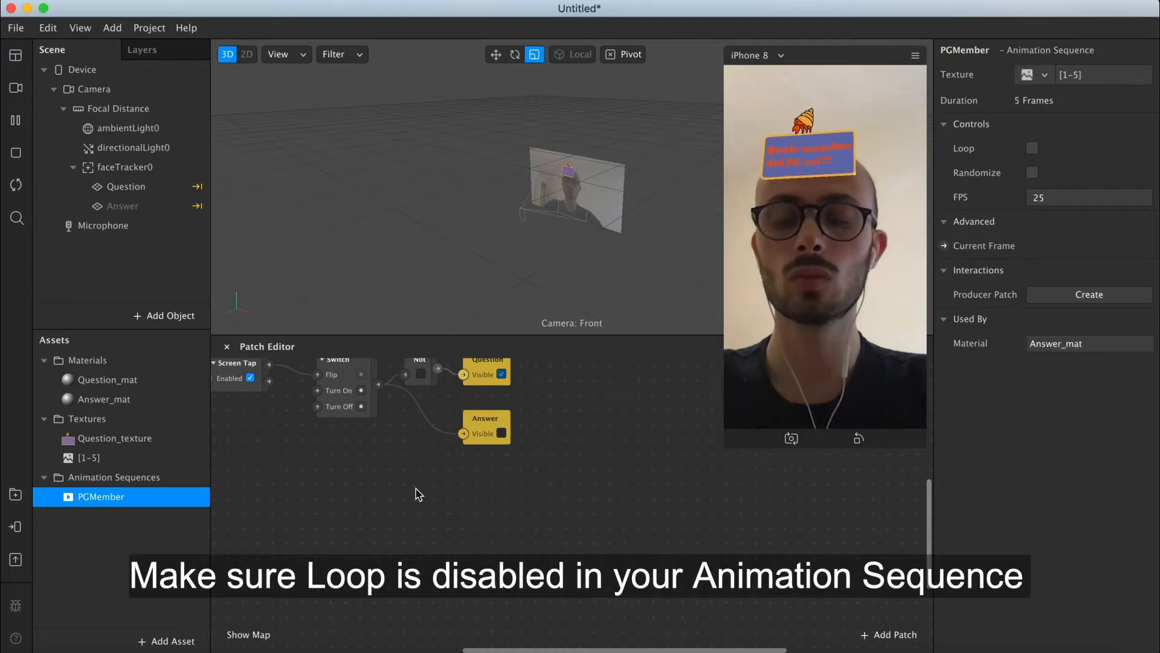
# Add a Loop Animation patch in the empty area below the visibility patches, with the PGMember animation sequence selected
pyautogui.scroll(-2, 416, 489)
pyautogui.hscroll(-2, 417, 490)
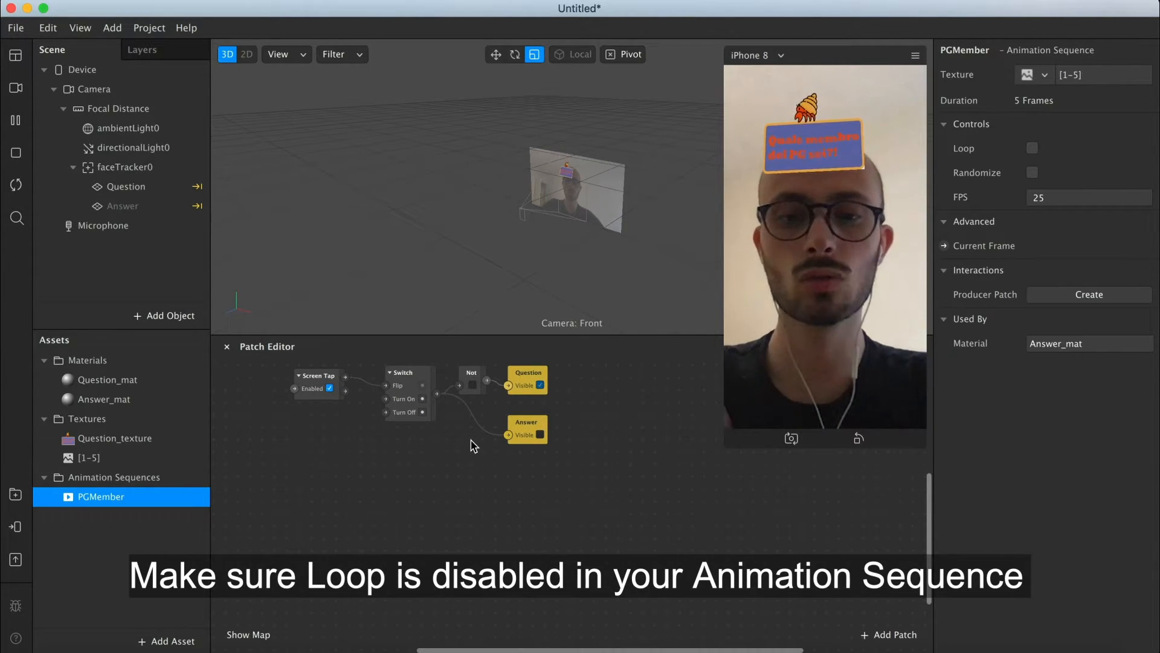
pyautogui.rightClick(426, 531)
pyautogui.write('loop')
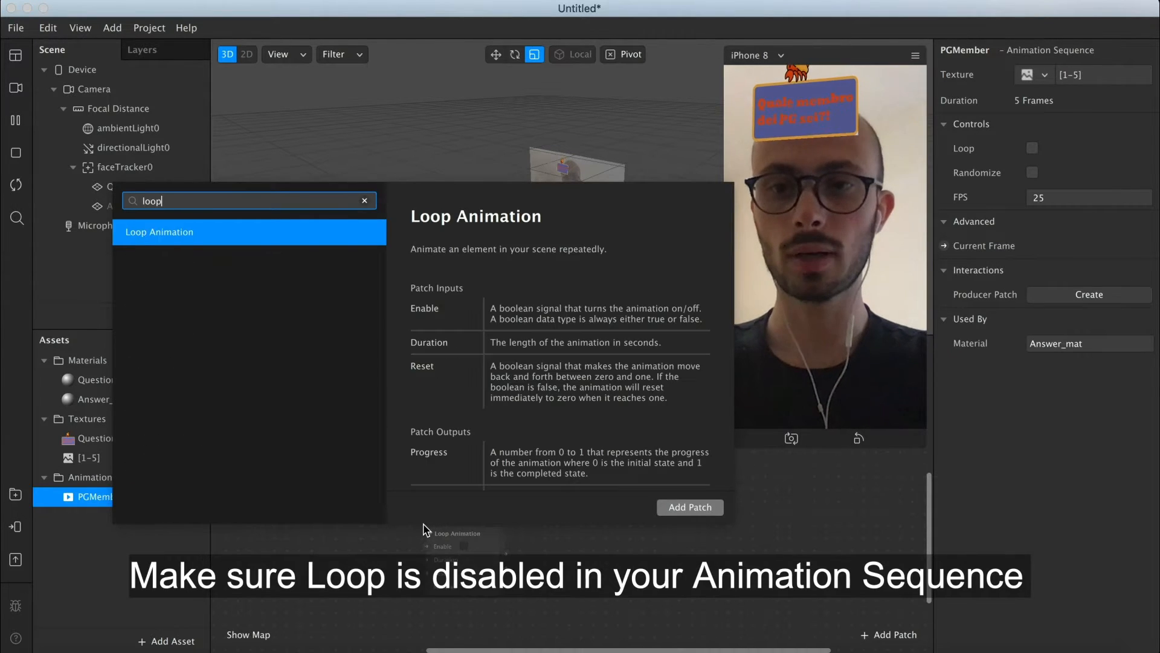
pyautogui.press('Return')
pyautogui.click(463, 534)
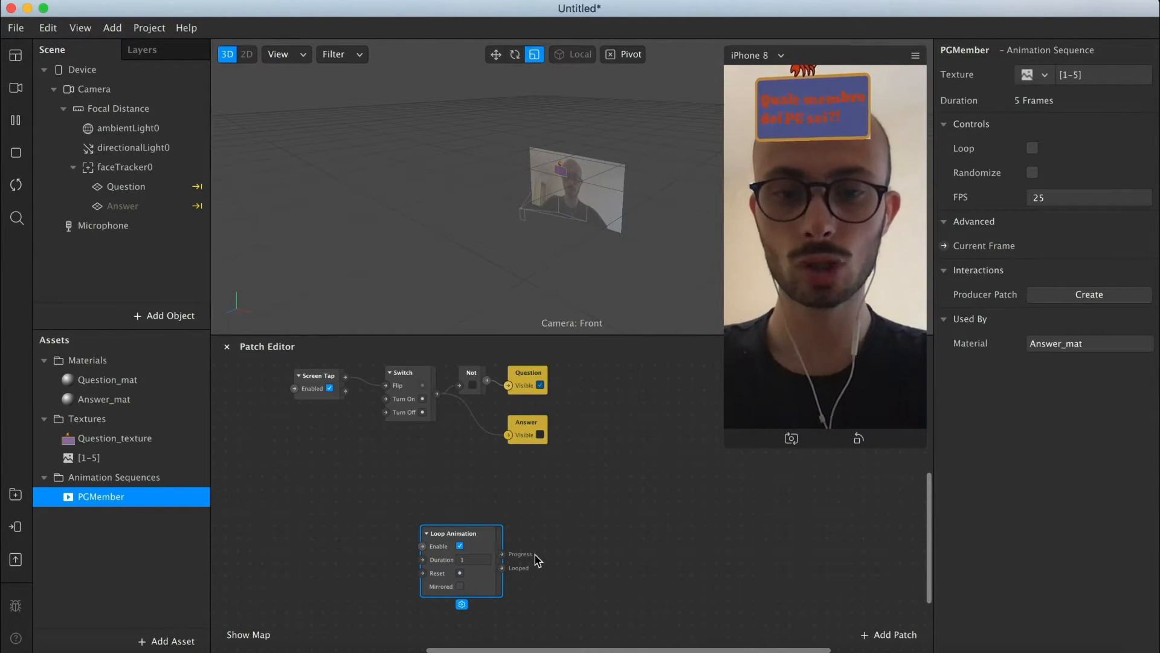
# Add a Random patch and a Round patch and line them up beside the Loop Animation patch
pyautogui.rightClick(555, 562)
pyautogui.write('random')
pyautogui.press('Return')
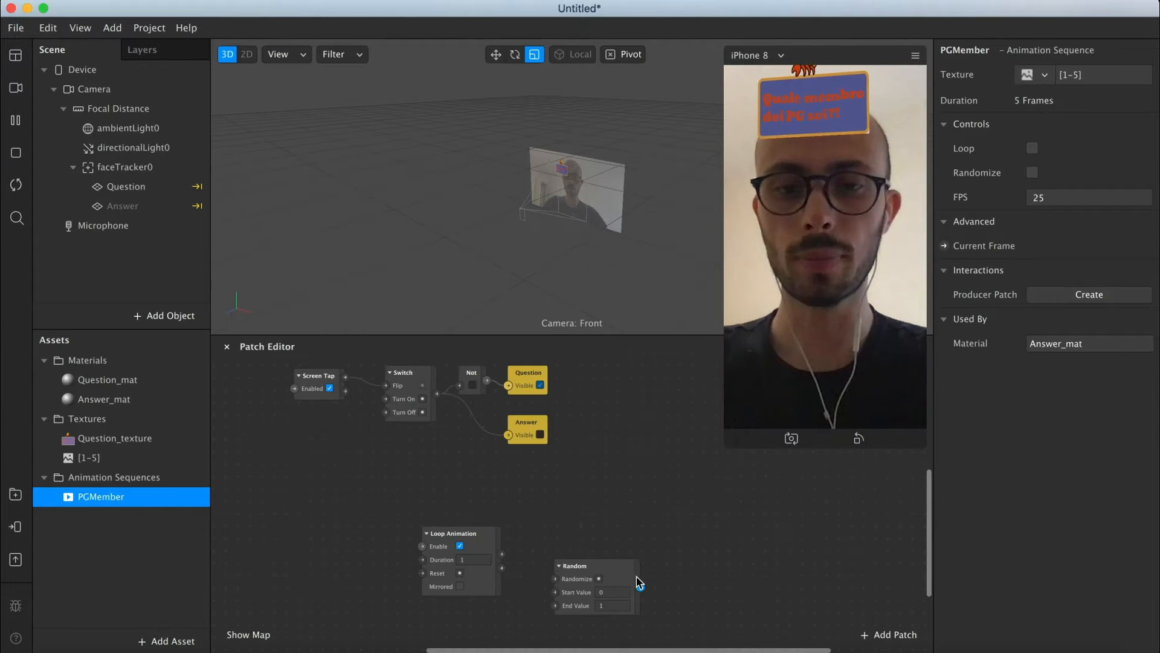
pyautogui.rightClick(683, 579)
pyautogui.write('round')
pyautogui.press('Return')
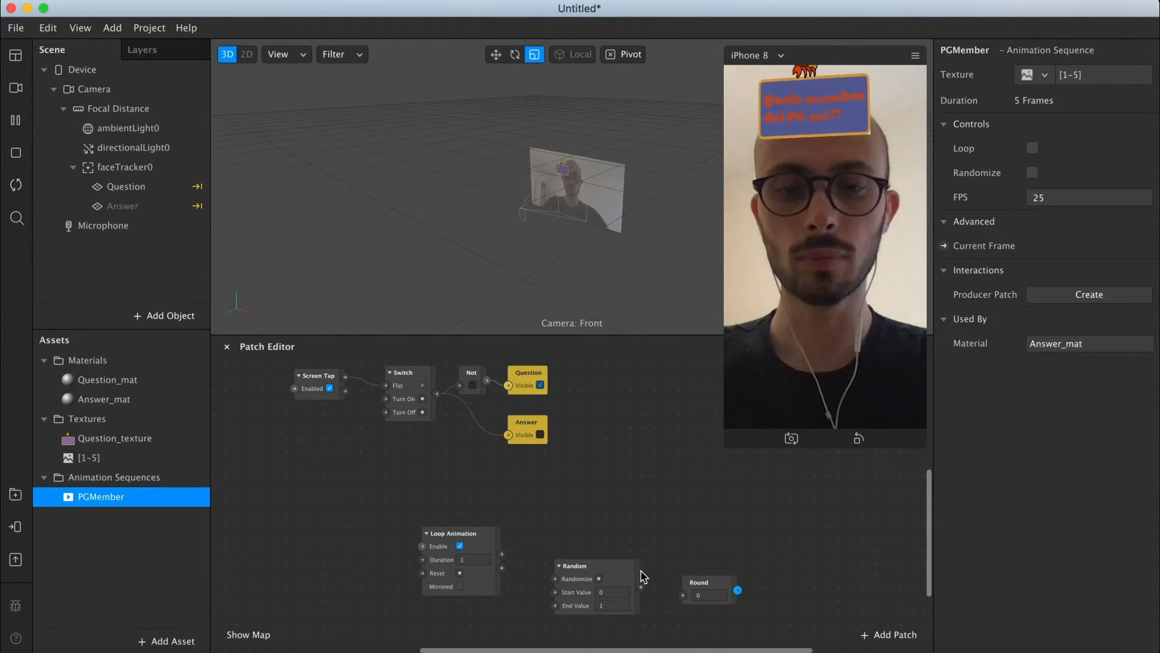
pyautogui.click(636, 565)
pyautogui.moveTo(636, 566); pyautogui.dragTo(613, 549)
pyautogui.moveTo(685, 580); pyautogui.dragTo(648, 553)
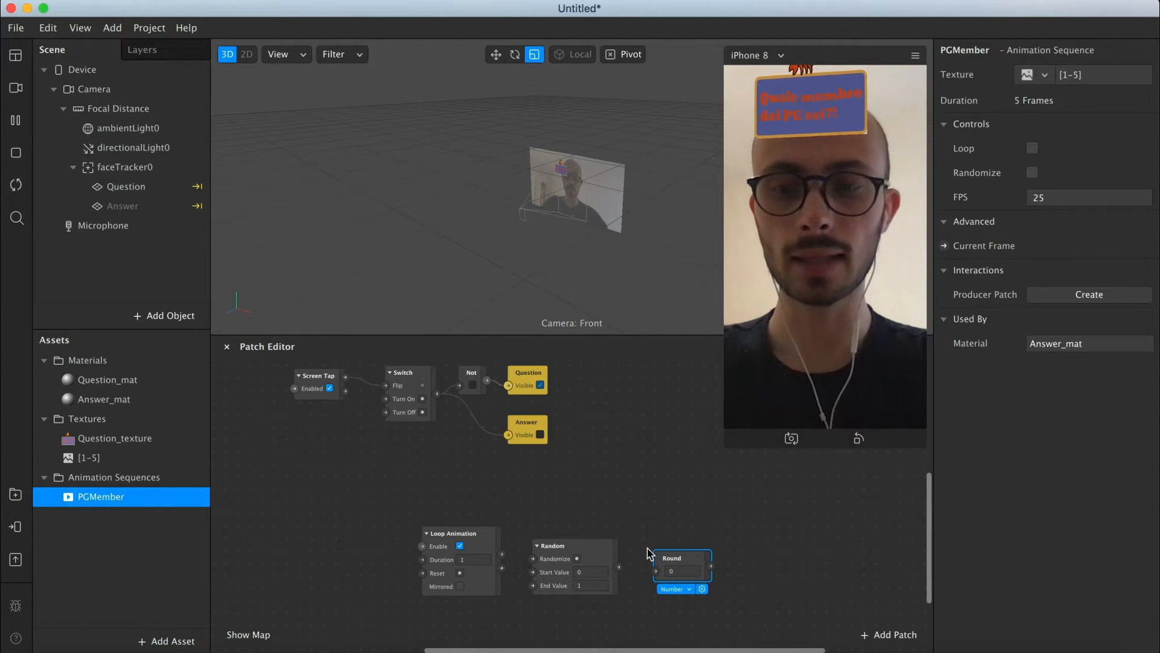
# Create a patch for PGMember's Current Frame and wire Loop Animation's Looped output to Randomize, Random to Round, and Round to Current Frame
pyautogui.click(944, 245)
pyautogui.moveTo(591, 521); pyautogui.dragTo(727, 584)
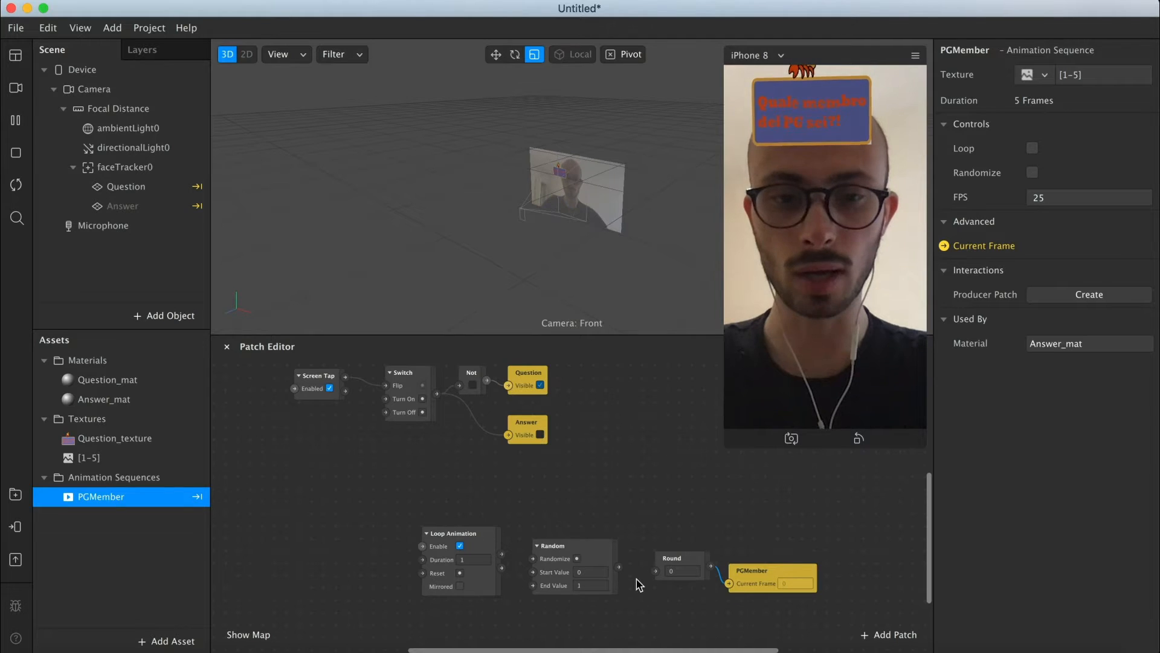
pyautogui.moveTo(619, 567); pyautogui.dragTo(658, 576)
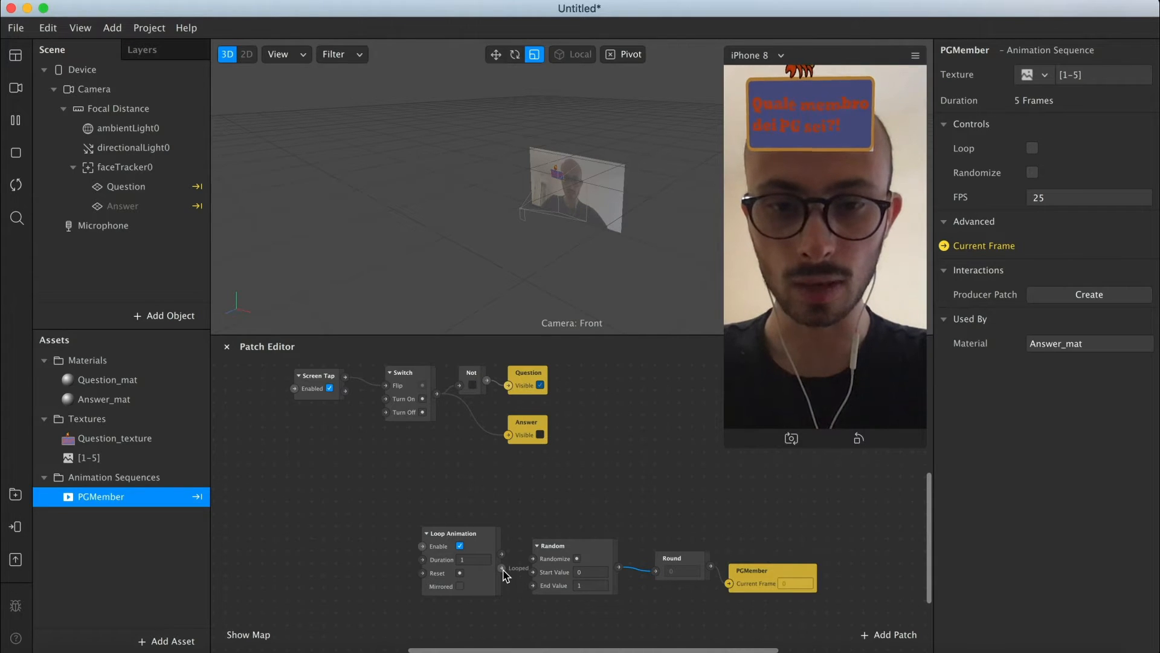
pyautogui.moveTo(503, 570); pyautogui.dragTo(531, 564)
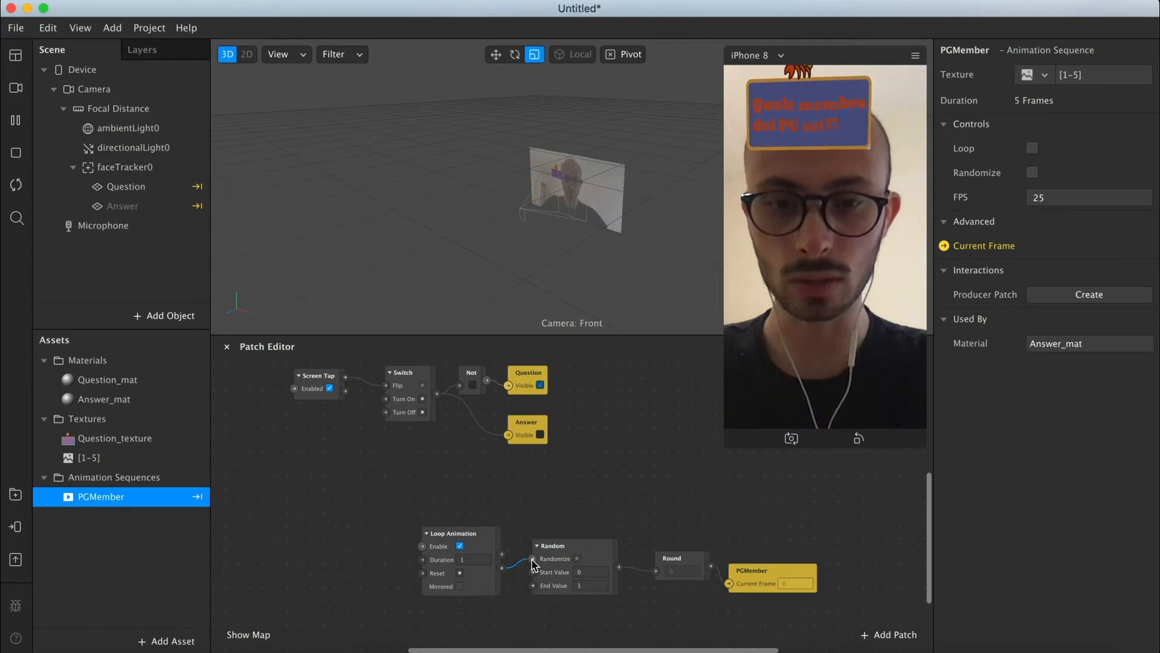
pyautogui.moveTo(533, 564); pyautogui.dragTo(532, 559)
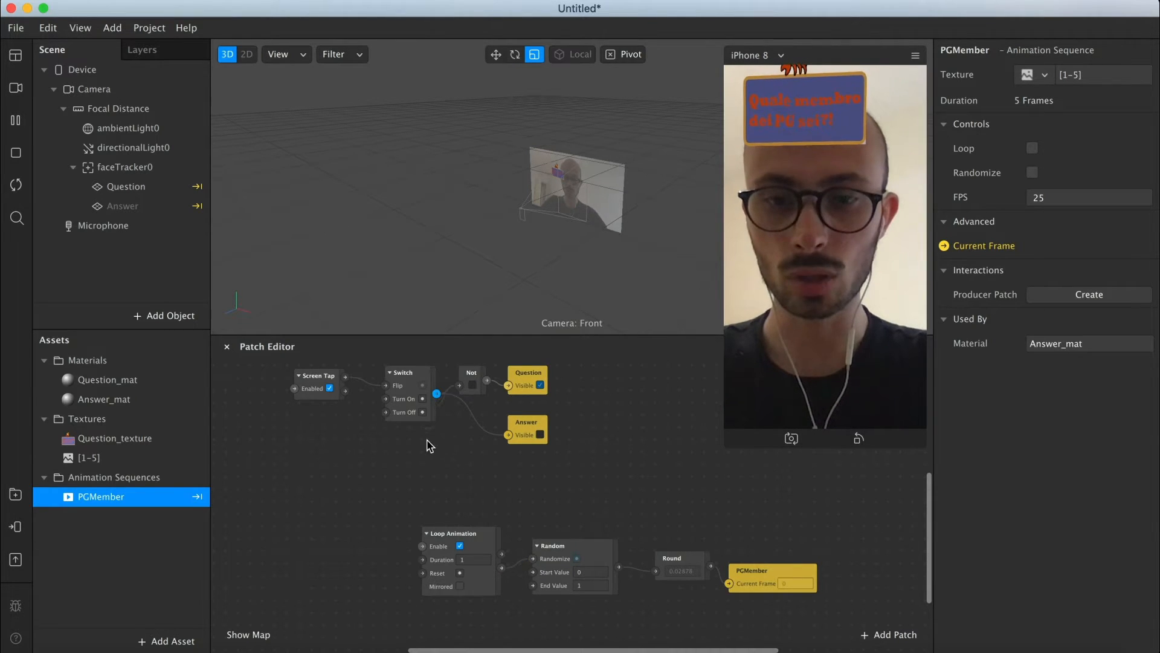
# Wire the Switch output to Loop Animation's Enable input and test the effect with simulated screen taps
pyautogui.moveTo(430, 446); pyautogui.dragTo(424, 547)
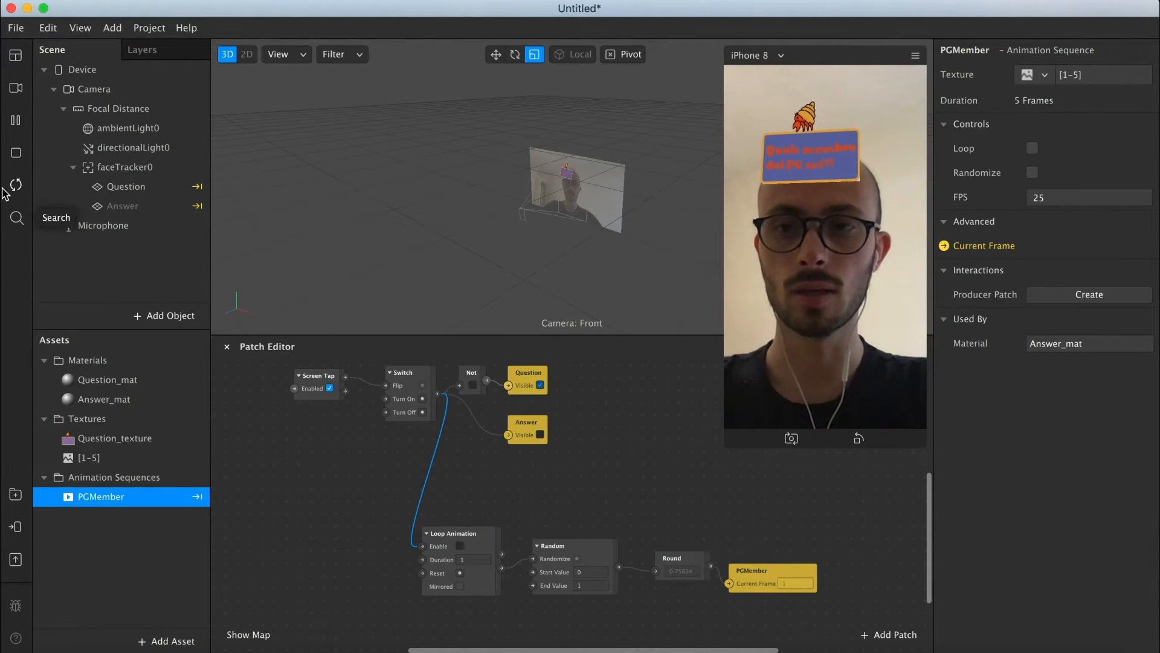
pyautogui.click(815, 270)
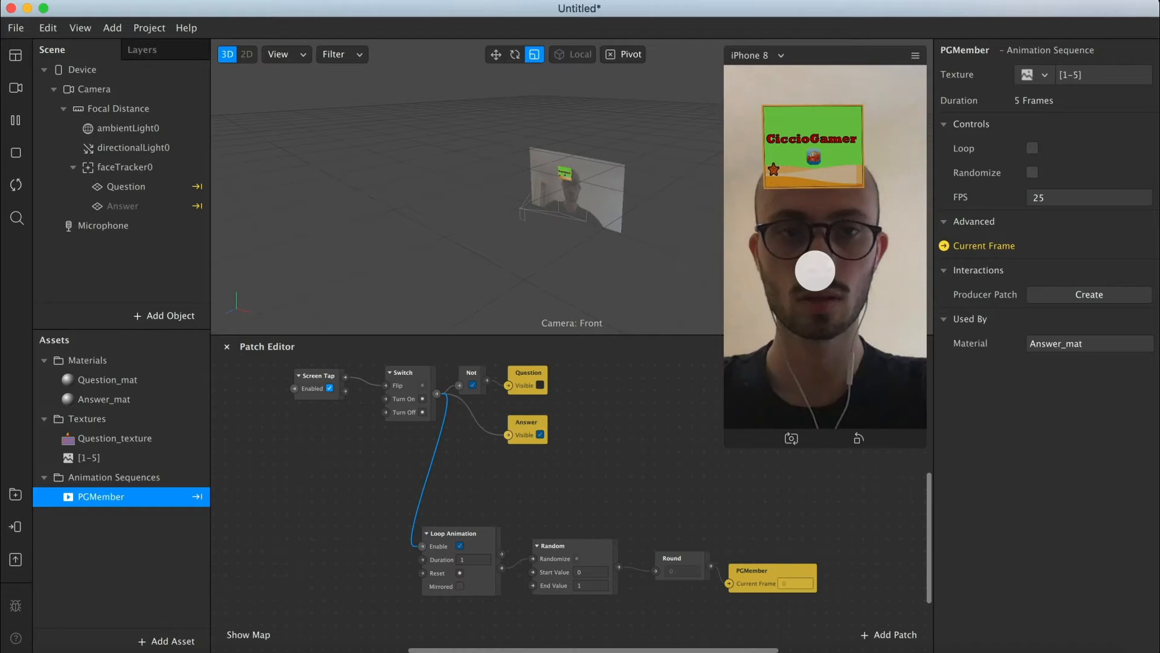
pyautogui.click(815, 270)
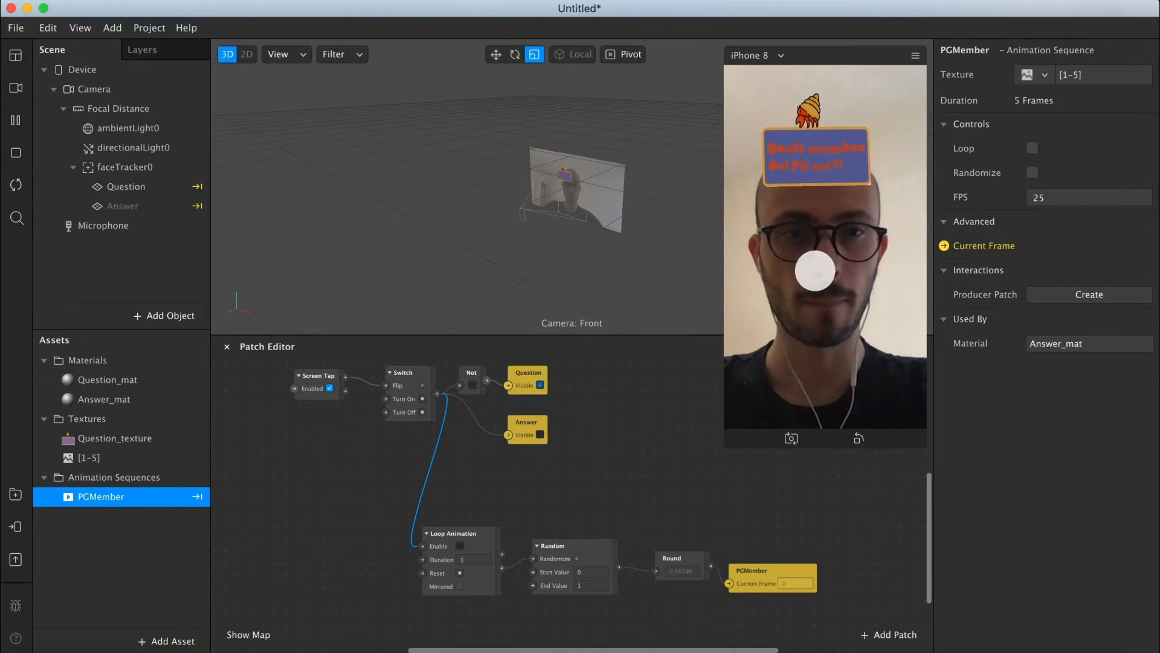
pyautogui.click(816, 270)
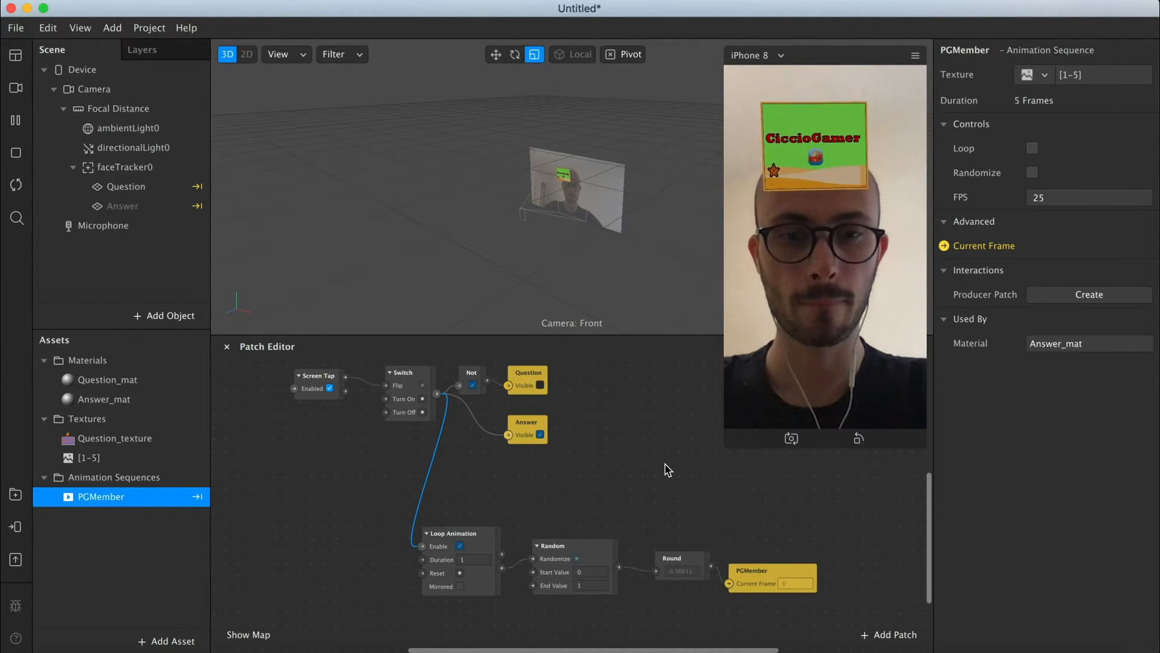
# Set the Random patch's End Value to 5 and the Loop Animation patch's Duration to 0.05
pyautogui.click(592, 584)
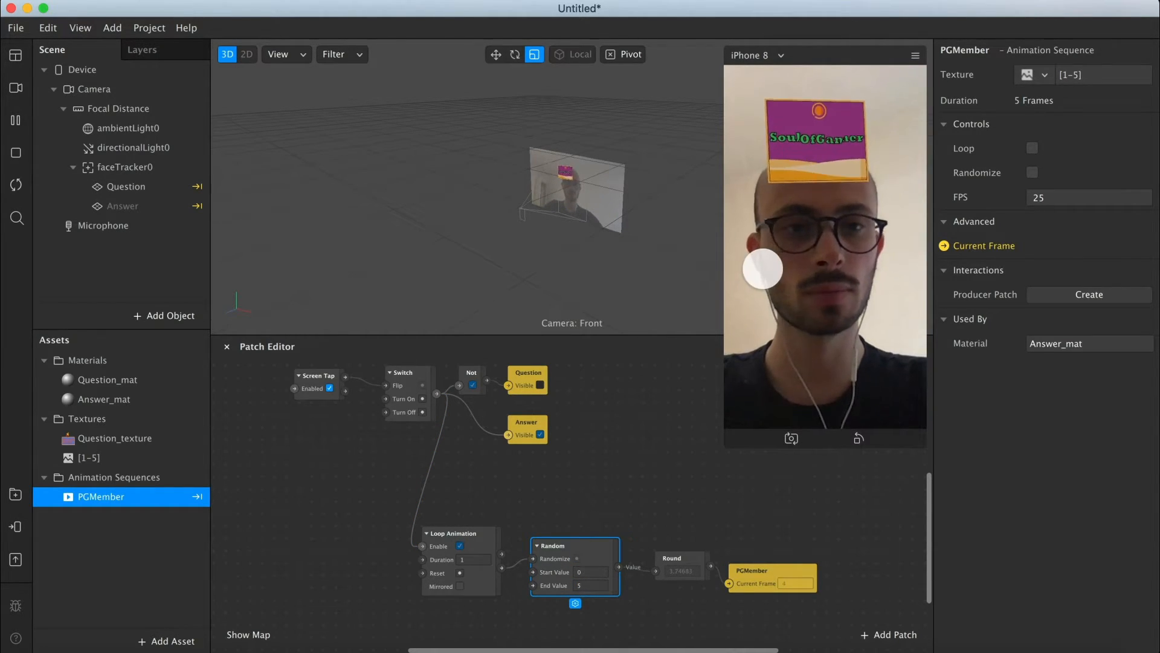
pyautogui.scroll(5, 506, 609)
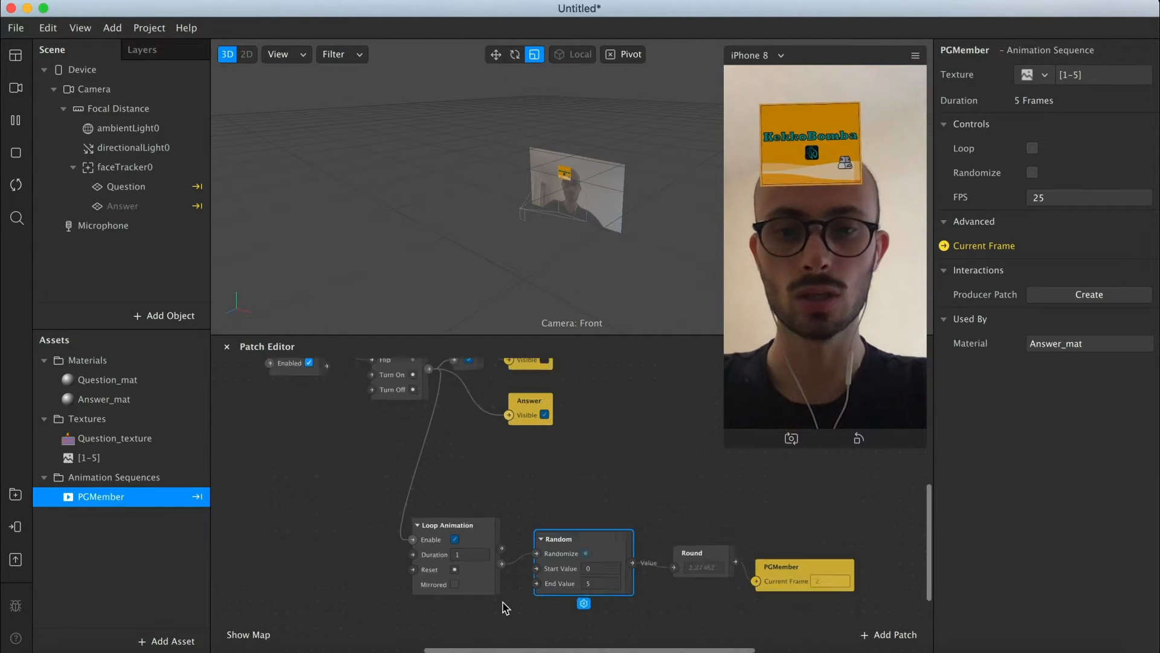
pyautogui.click(452, 532)
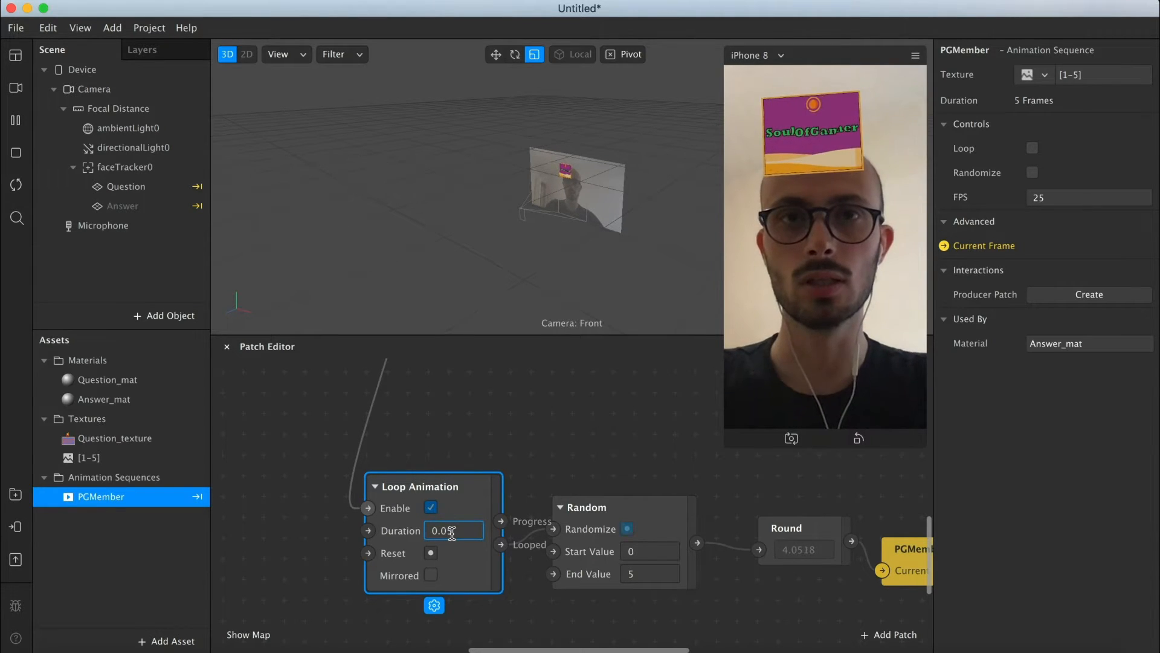
pyautogui.write('0.05')
pyautogui.press('Return')
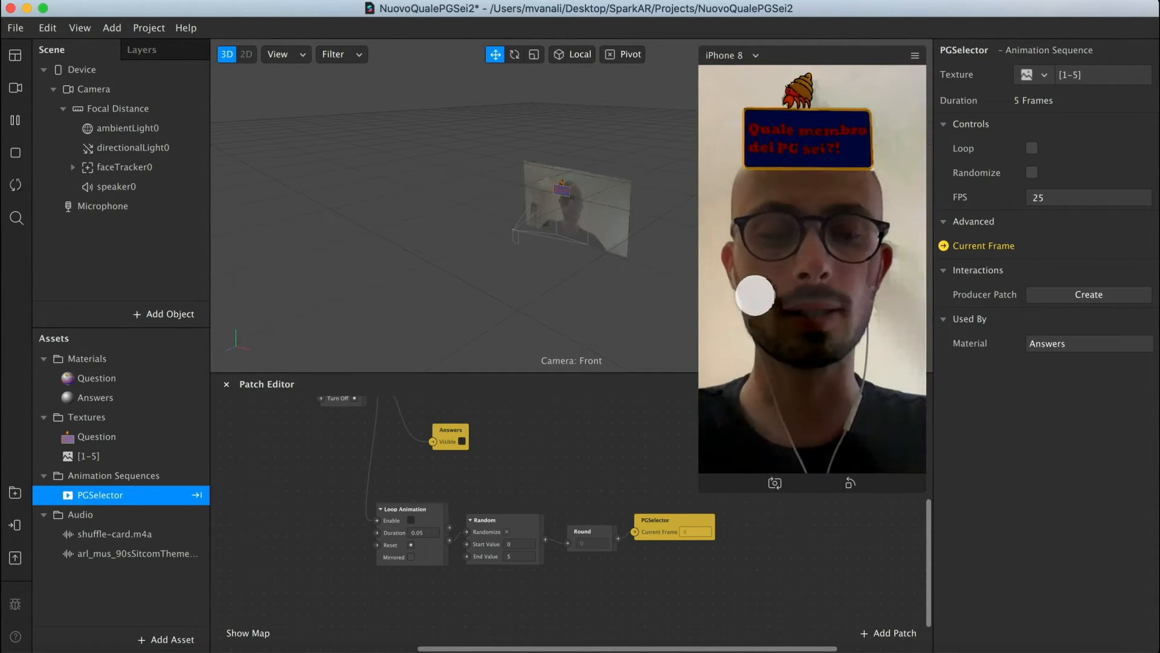
# Test the NuovoQualePGSei2 project with a simulated screen tap and examine its patch graph
pyautogui.click(755, 295)
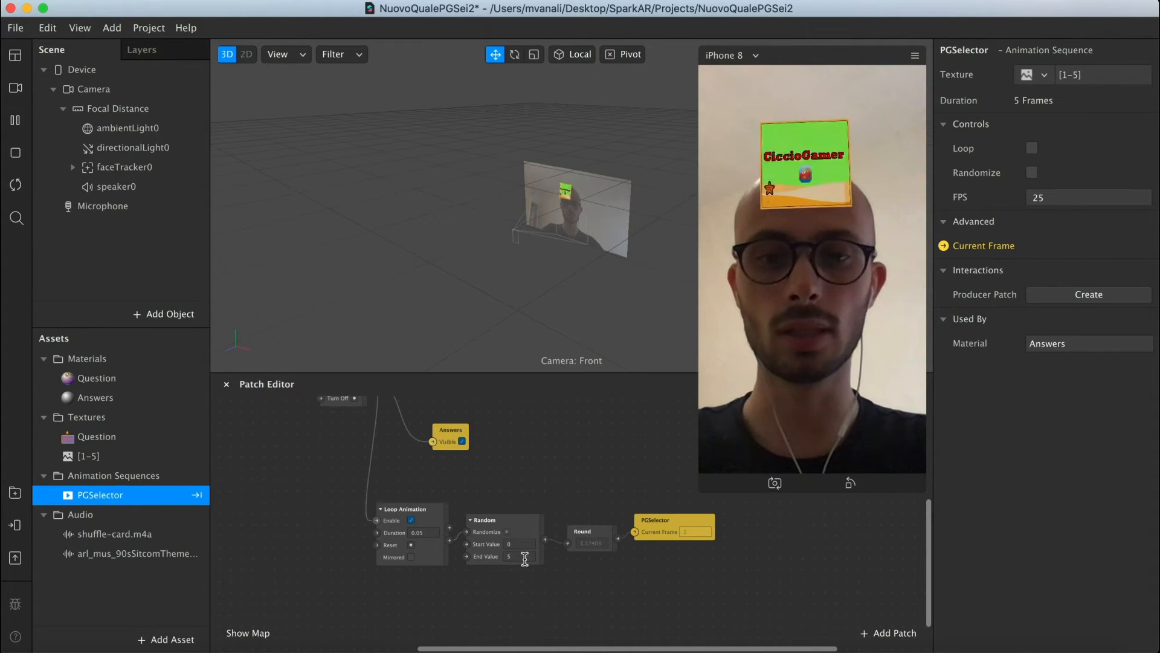
pyautogui.scroll(2, 591, 586)
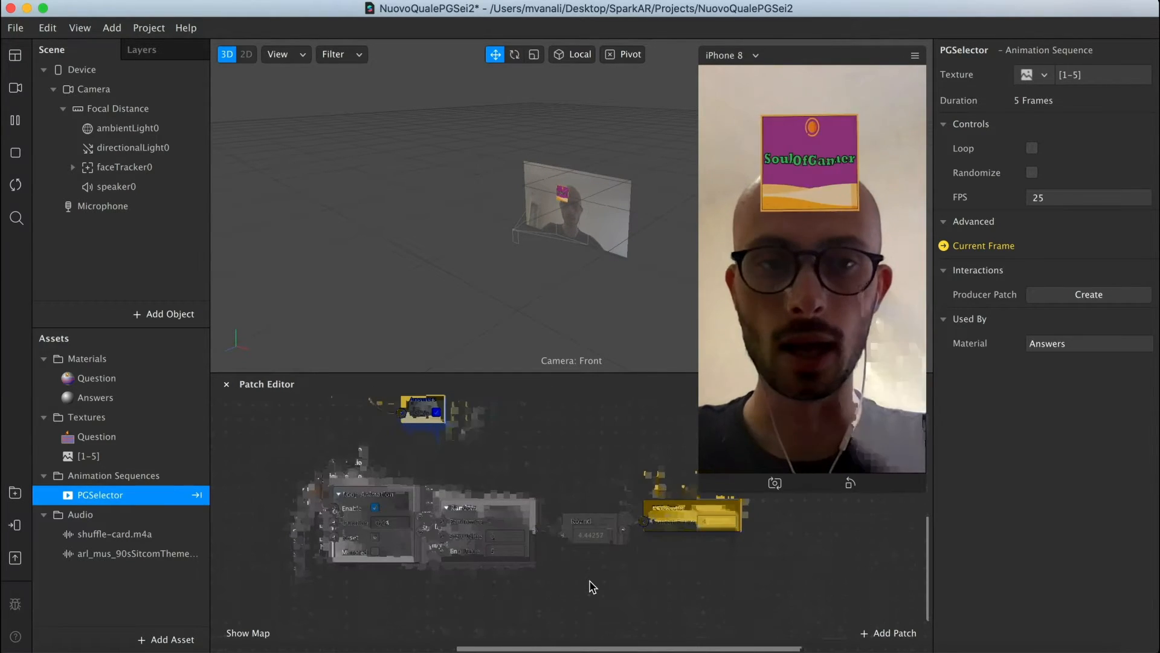
pyautogui.scroll(-2, 591, 586)
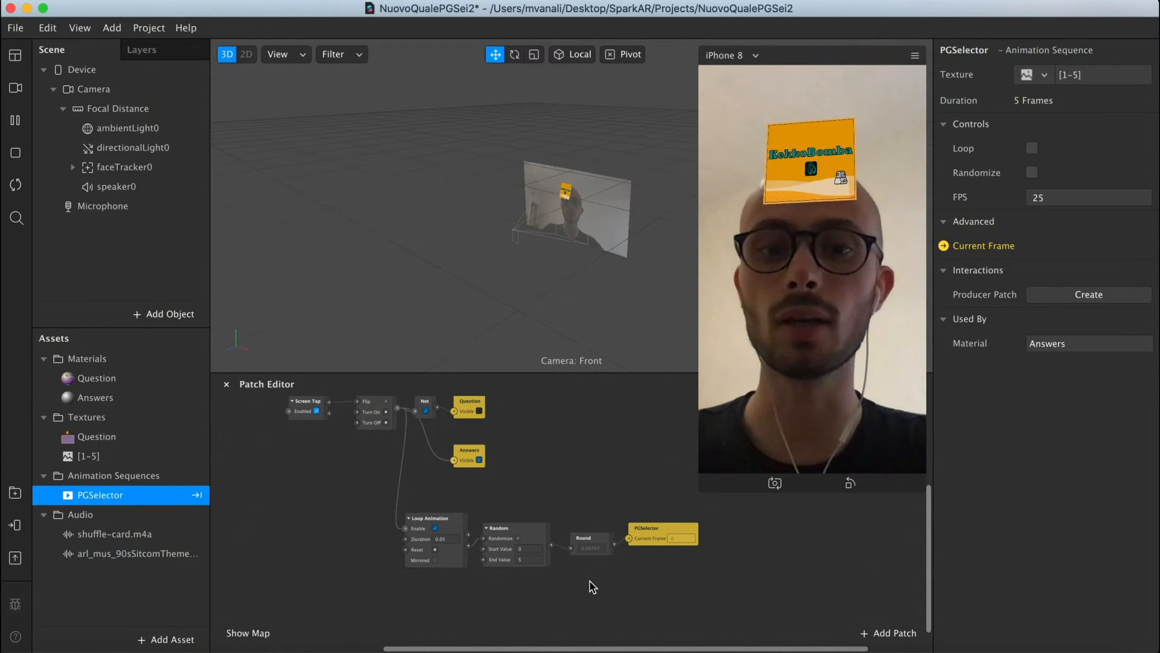
# Disconnect the Switch output from Loop Animation's Enable input in the patch graph
pyautogui.hscroll(-3, 591, 587)
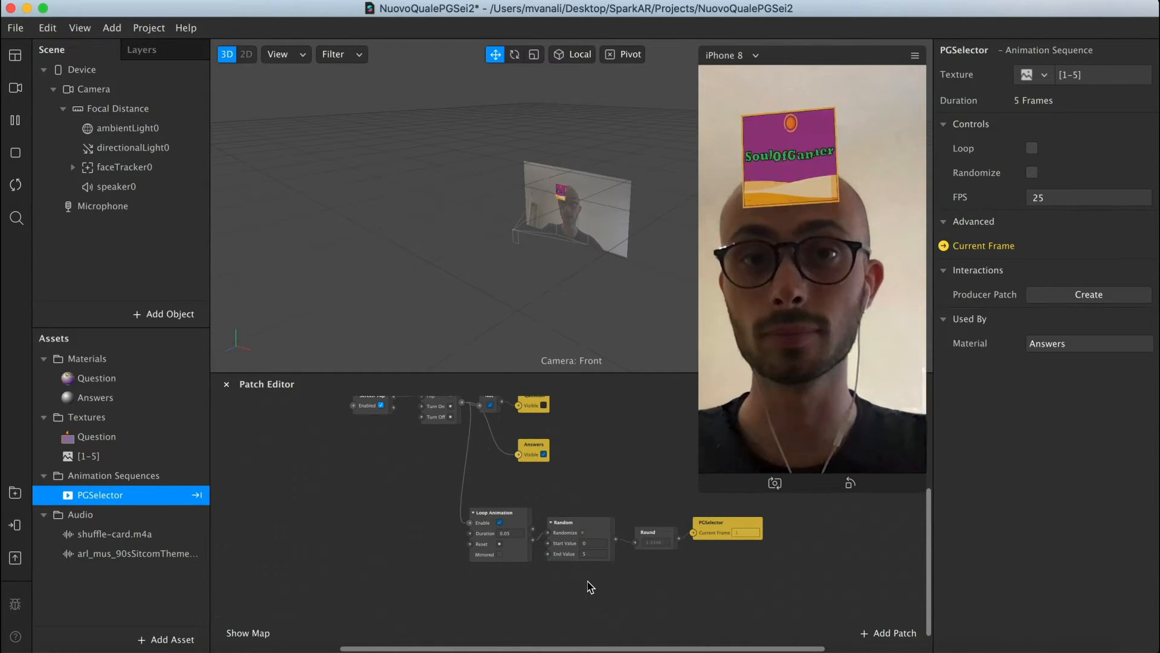
pyautogui.scroll(2, 591, 586)
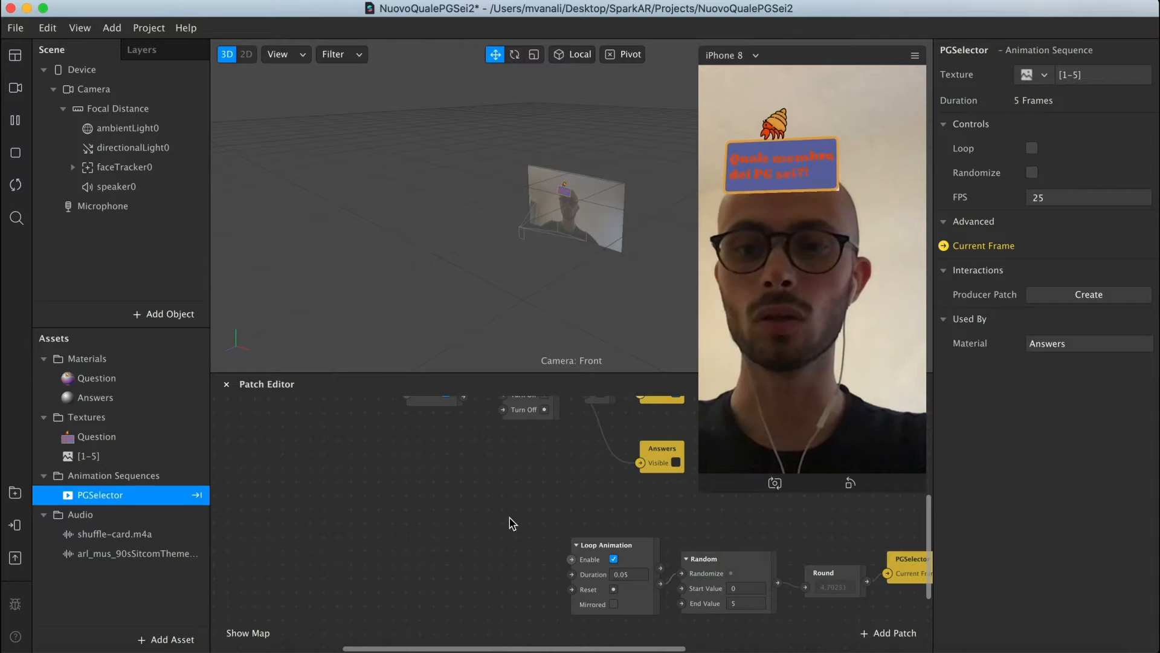
pyautogui.scroll(-2, 512, 523)
pyautogui.scroll(1, 512, 524)
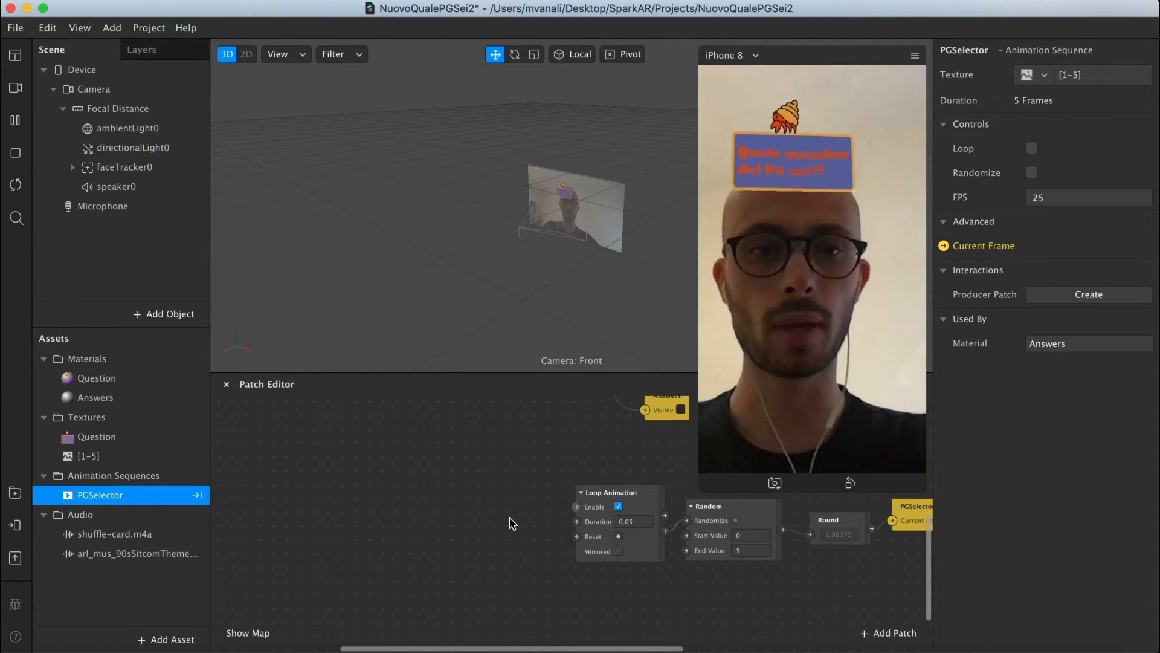
pyautogui.scroll(2, 512, 524)
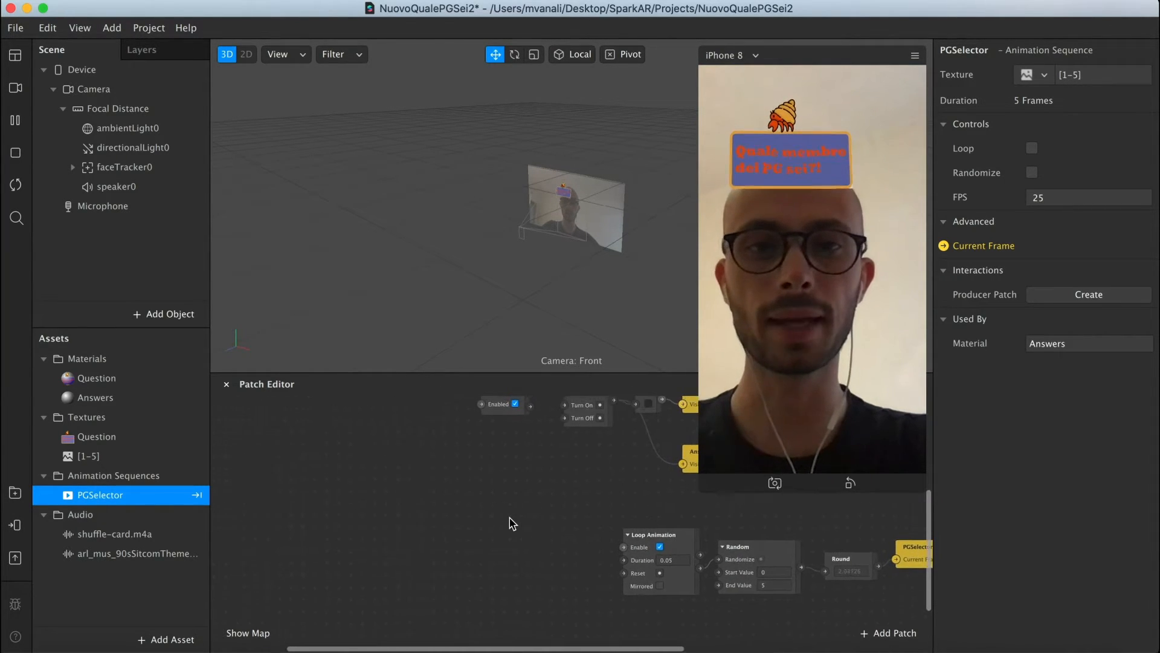
pyautogui.scroll(-1, 513, 523)
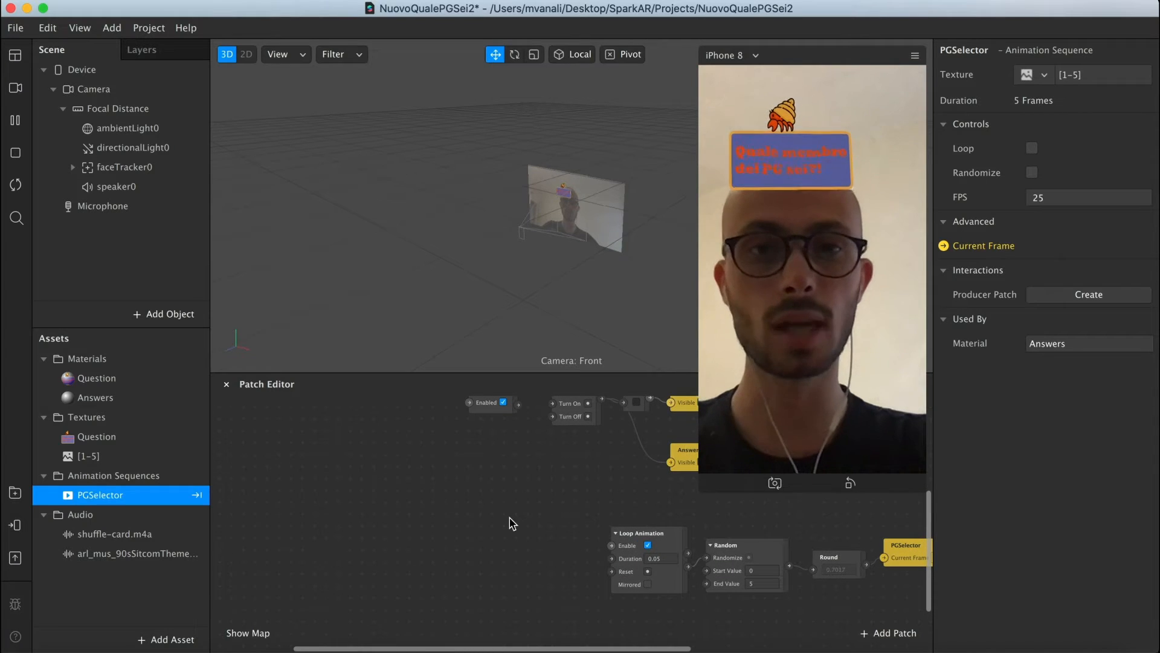
pyautogui.scroll(-1, 513, 524)
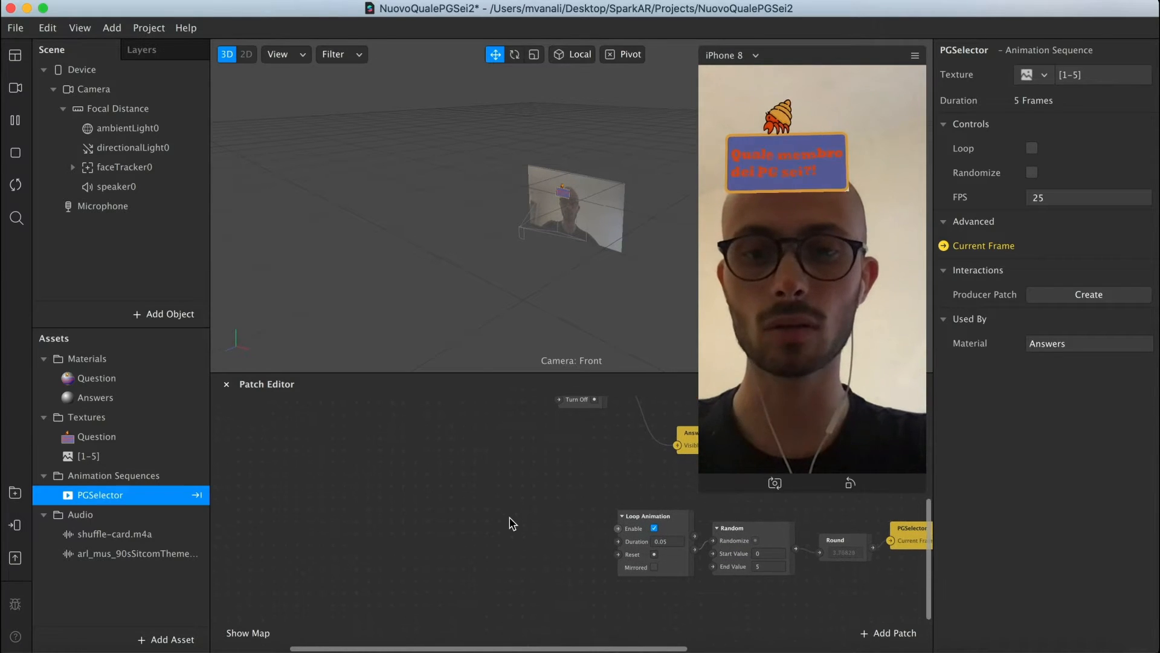
# Add Runtime and Offset patches ahead of Loop Animation and wire Runtime to Offset's Value input
pyautogui.doubleClick(409, 548)
pyautogui.write('run')
pyautogui.press('Return')
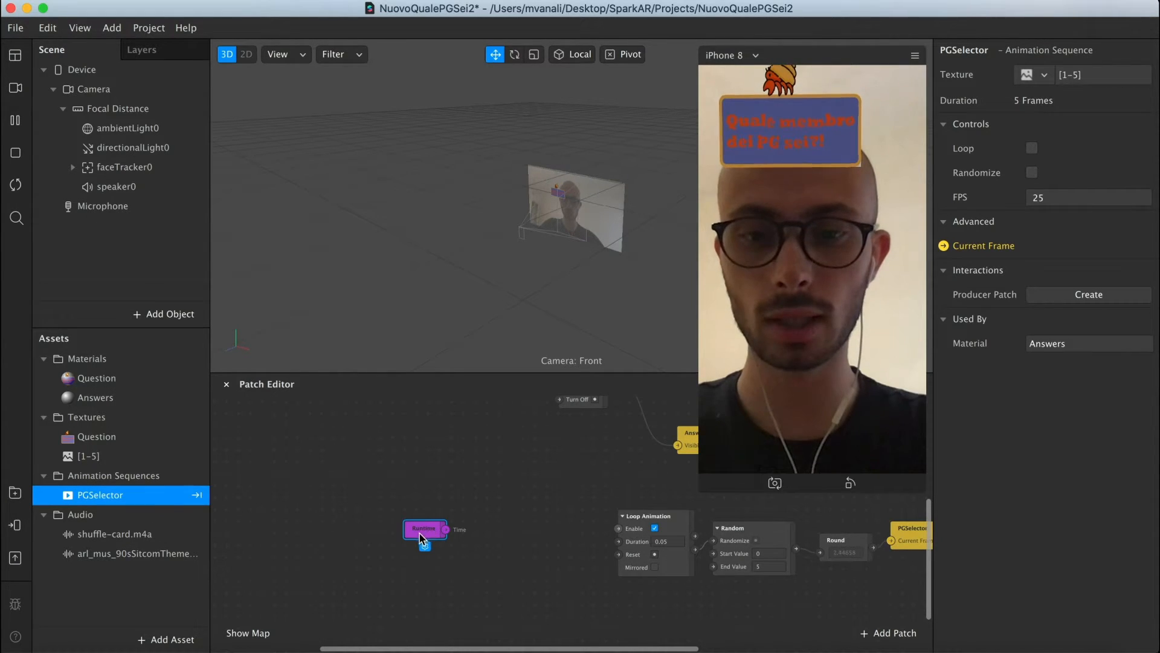
pyautogui.moveTo(430, 553); pyautogui.dragTo(391, 555)
pyautogui.doubleClick(440, 551)
pyautogui.write('off')
pyautogui.press('Return')
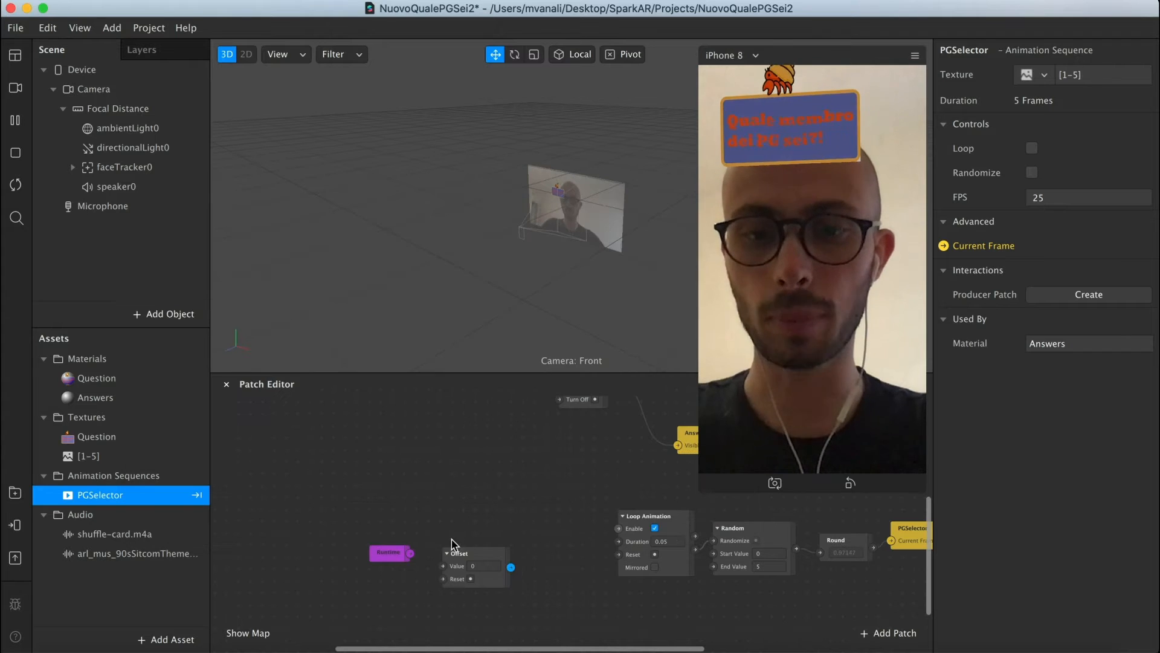
pyautogui.moveTo(479, 557); pyautogui.dragTo(442, 553)
# Add a Less Than patch after Offset and shift Runtime, Offset and Less Than away from Loop Animation to make room
pyautogui.doubleClick(546, 561)
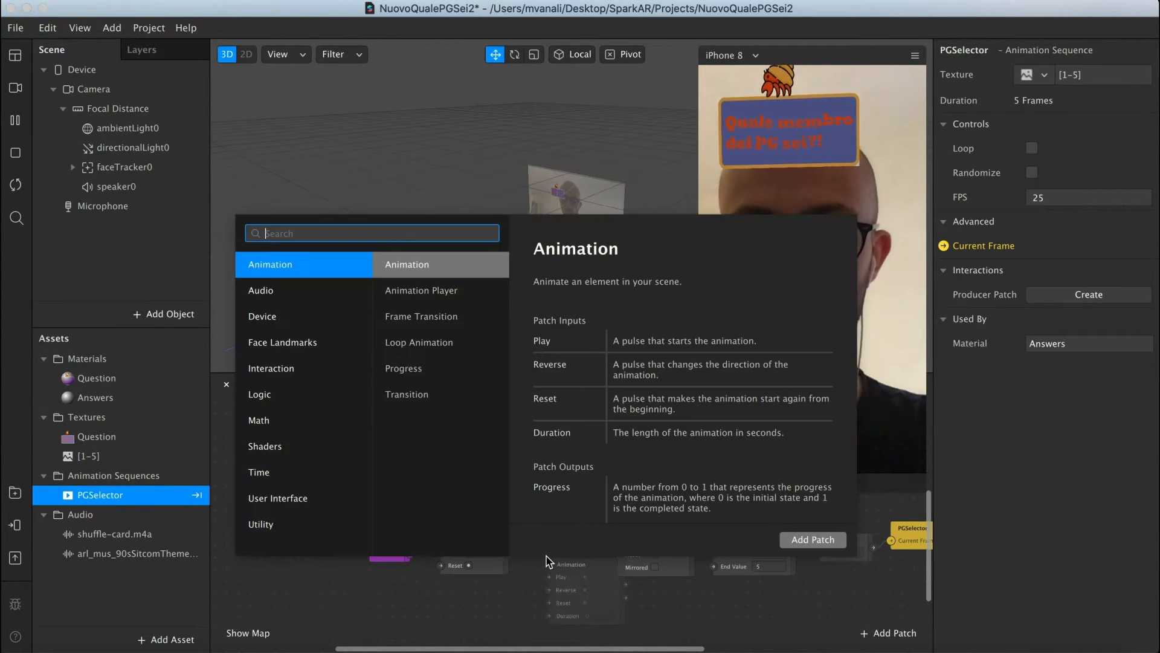
pyautogui.write('less')
pyautogui.press('Return')
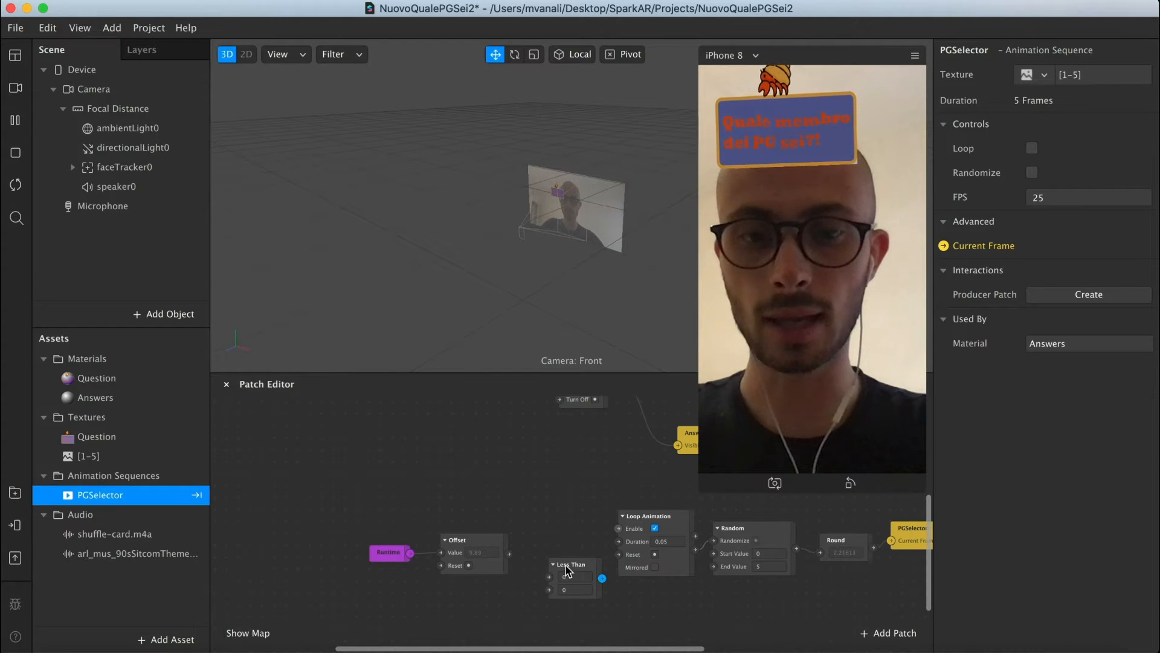
pyautogui.moveTo(551, 560); pyautogui.dragTo(542, 540)
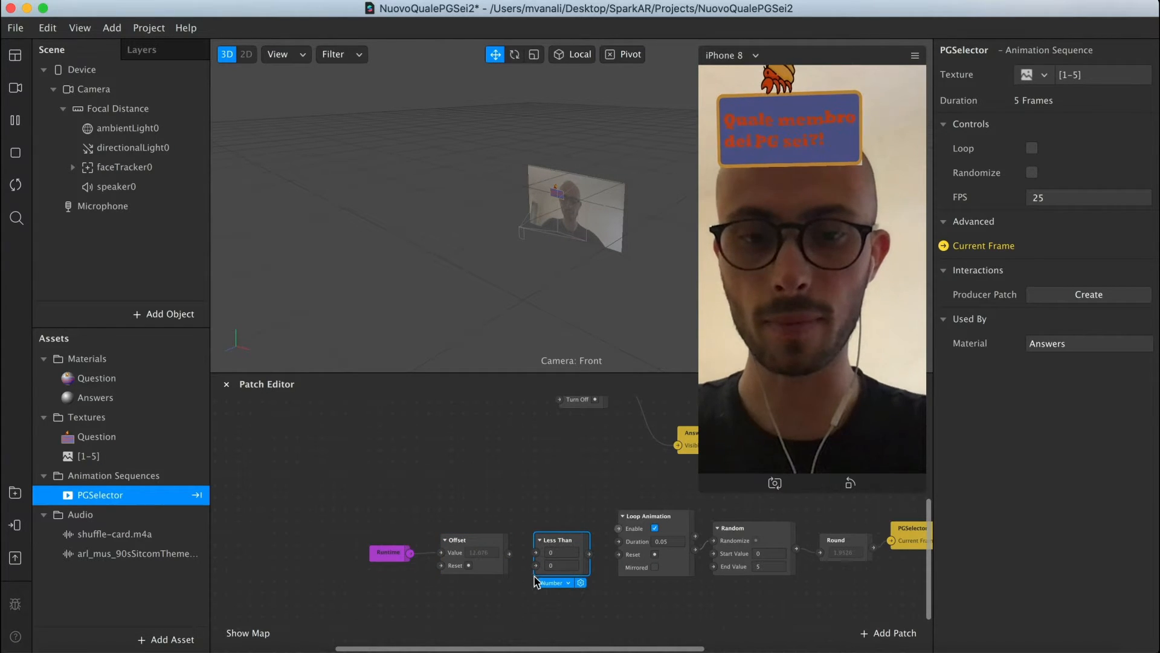
pyautogui.click(557, 625)
pyautogui.moveTo(557, 625); pyautogui.dragTo(342, 523)
pyautogui.moveTo(551, 544); pyautogui.dragTo(478, 532)
# Add an And patch, wire Less Than to its second input, and wire And's output to Loop Animation's Enable
pyautogui.doubleClick(565, 539)
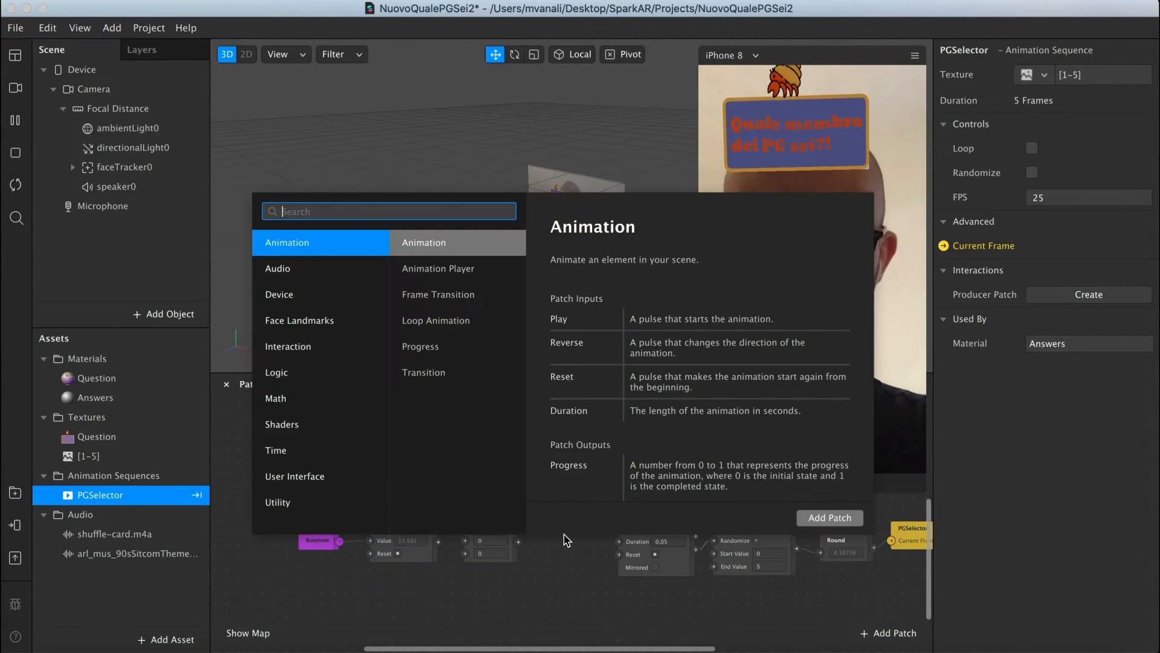
pyautogui.write('and')
pyautogui.press('Return')
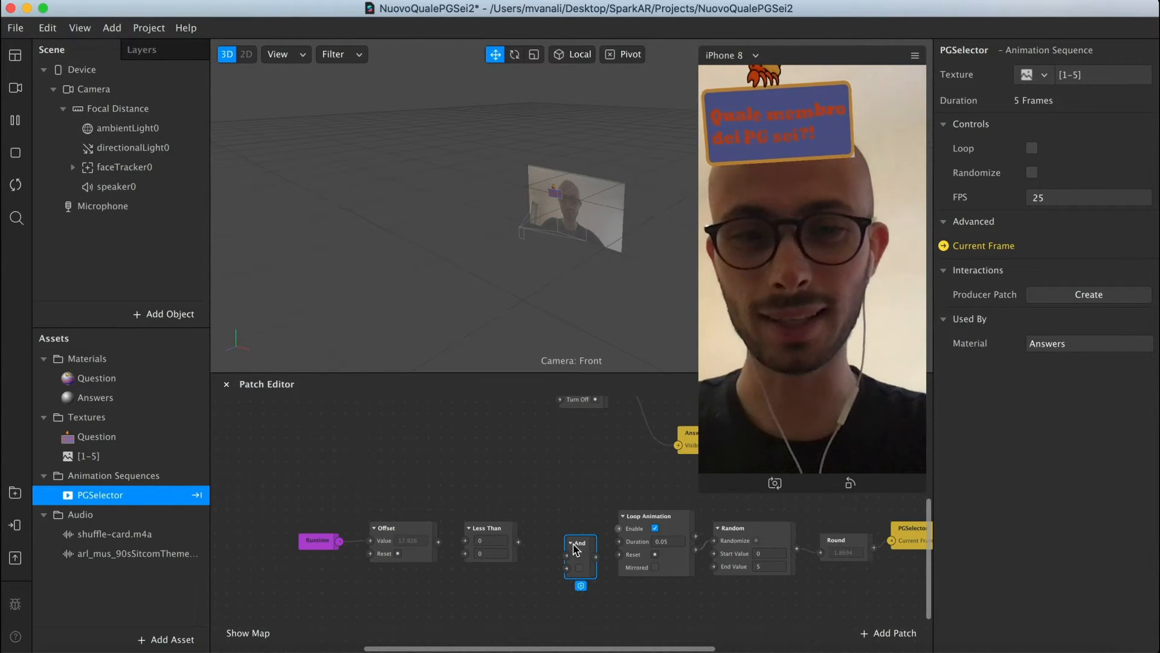
pyautogui.moveTo(518, 541); pyautogui.dragTo(619, 530)
pyautogui.scroll(-2, 619, 530)
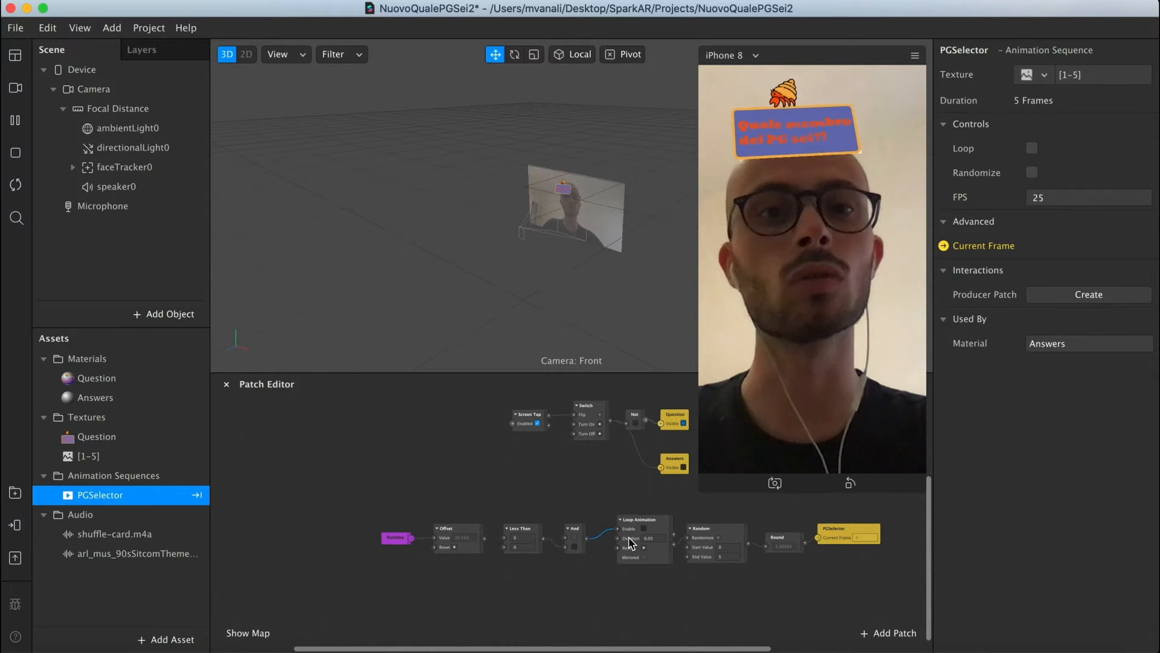
# Wire the Switch output to And's first input and the Offset output to Less Than's first input
pyautogui.scroll(2, 612, 582)
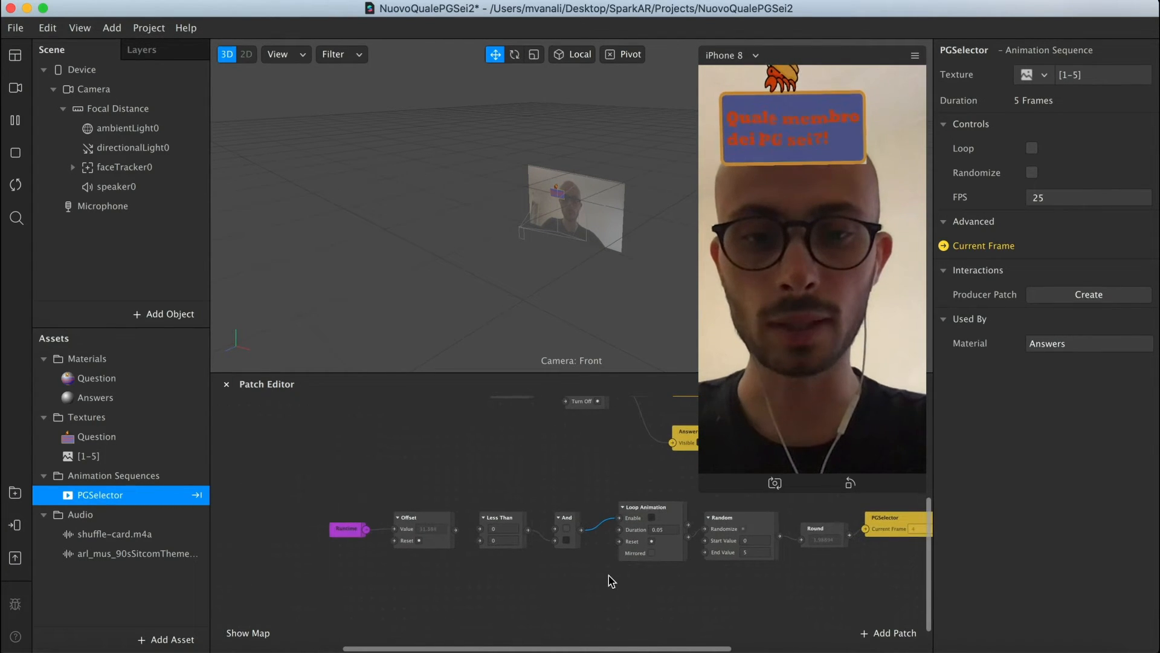
pyautogui.scroll(-2, 608, 444)
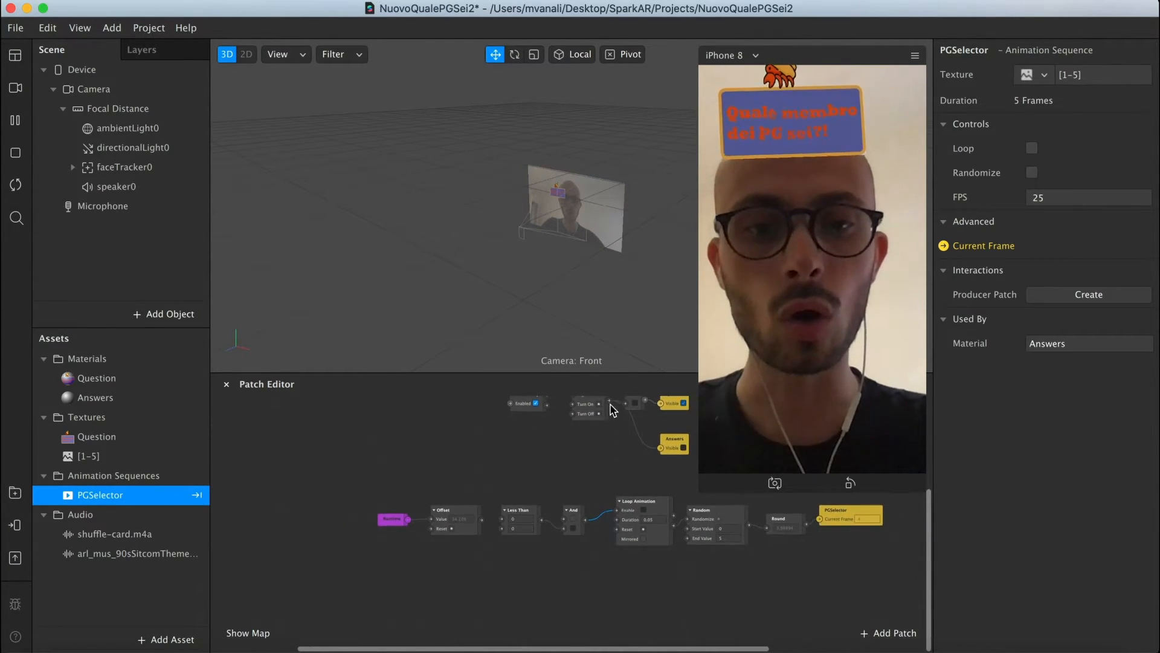
pyautogui.moveTo(609, 402); pyautogui.dragTo(565, 524)
pyautogui.scroll(3, 566, 541)
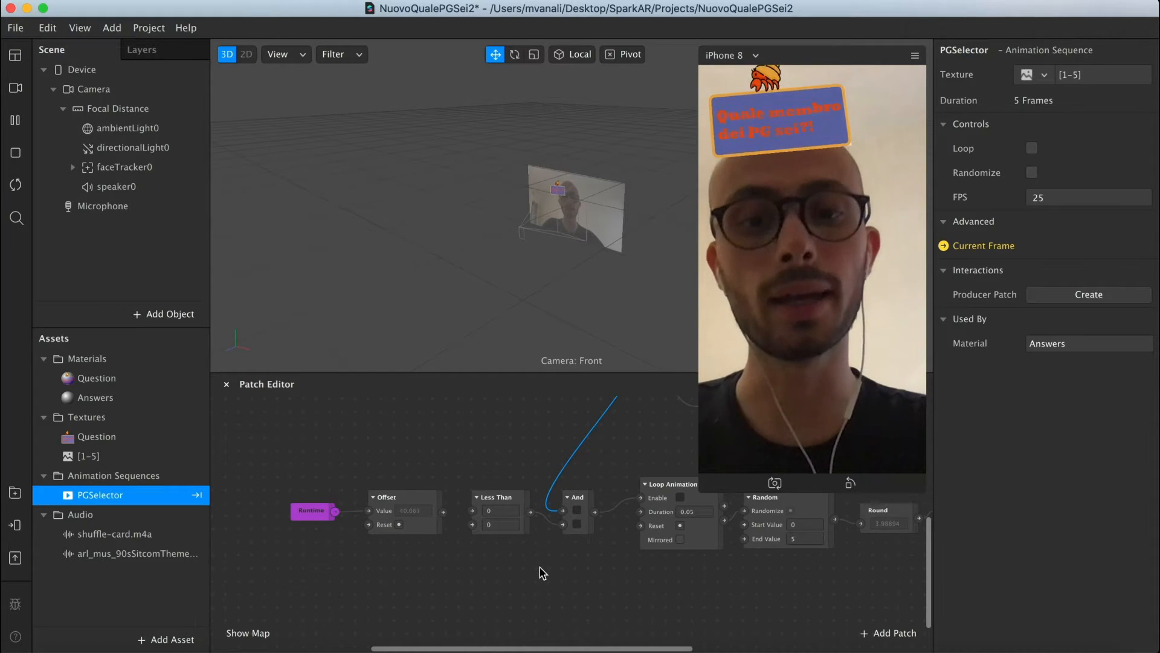
pyautogui.moveTo(443, 512); pyautogui.dragTo(474, 513)
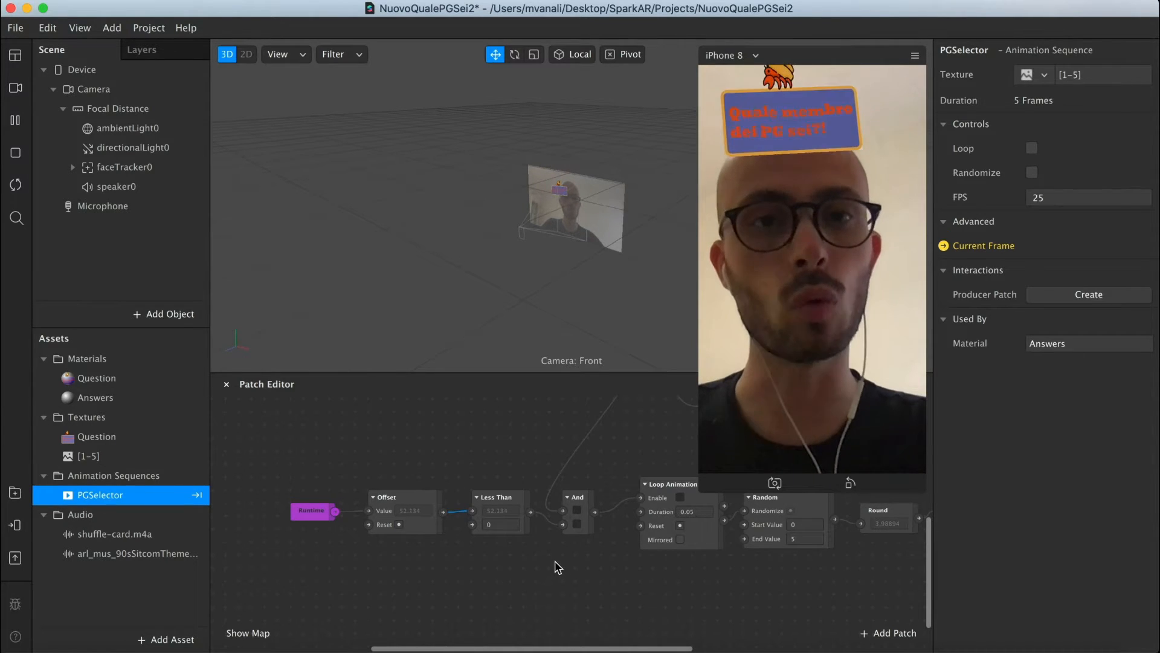
# Add a Pulse patch, wire the Switch output to its On/Off input, and wire its Turned On output to Offset's Reset
pyautogui.scroll(3, 557, 567)
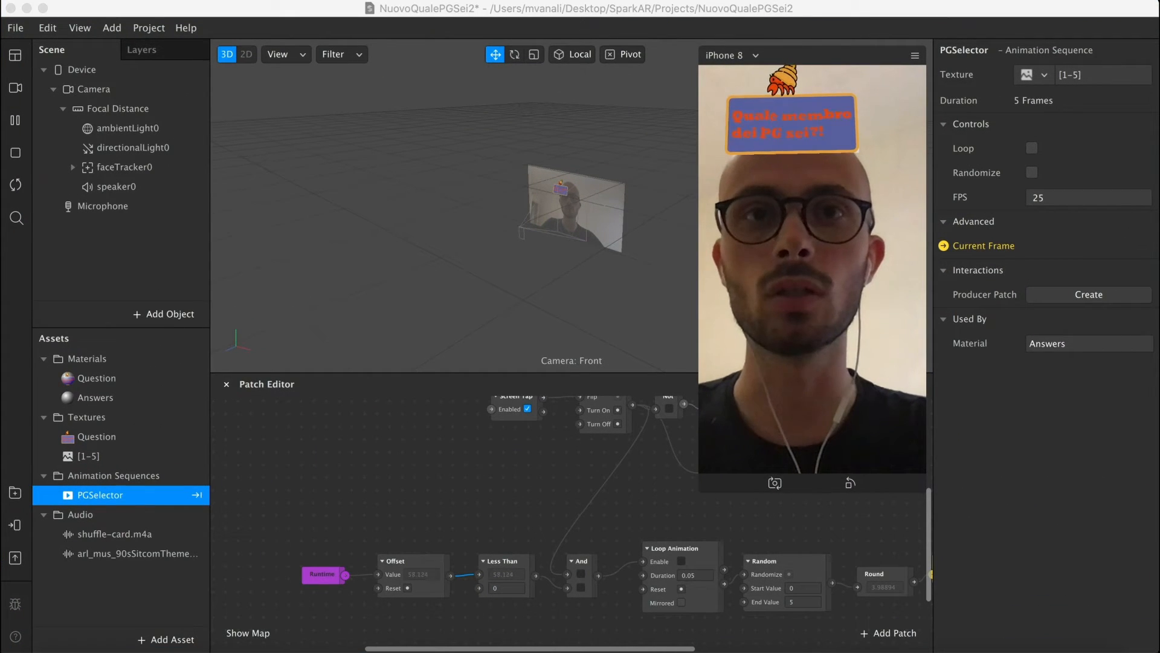
pyautogui.scroll(-2, 430, 513)
pyautogui.hscroll(2, 429, 513)
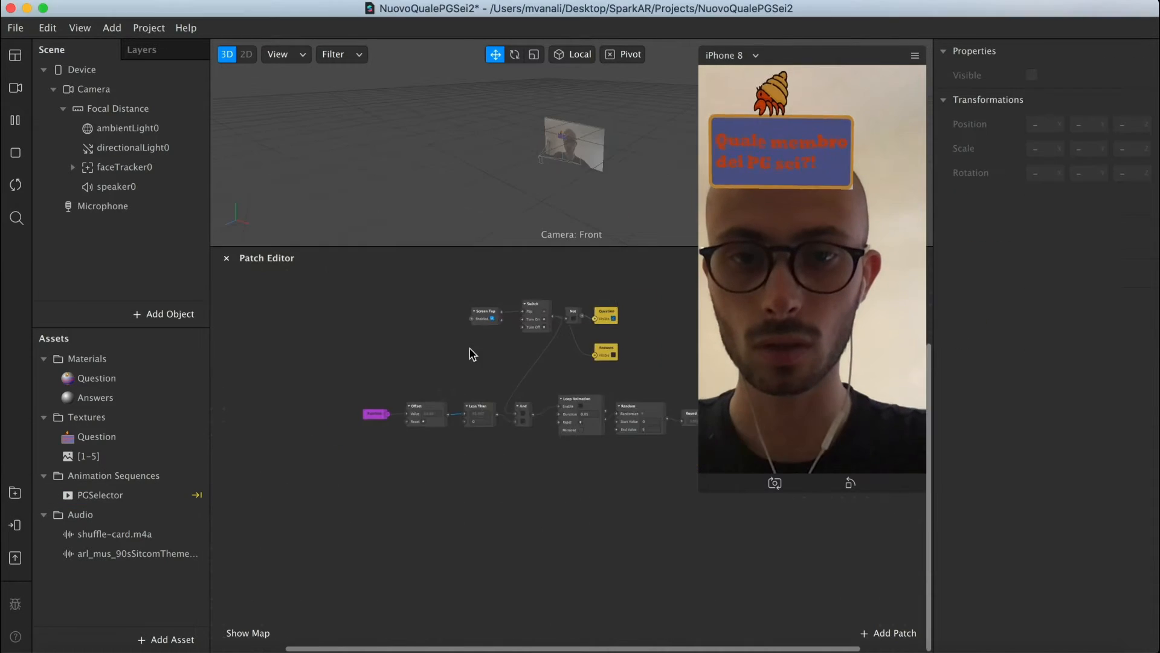
pyautogui.scroll(3, 470, 350)
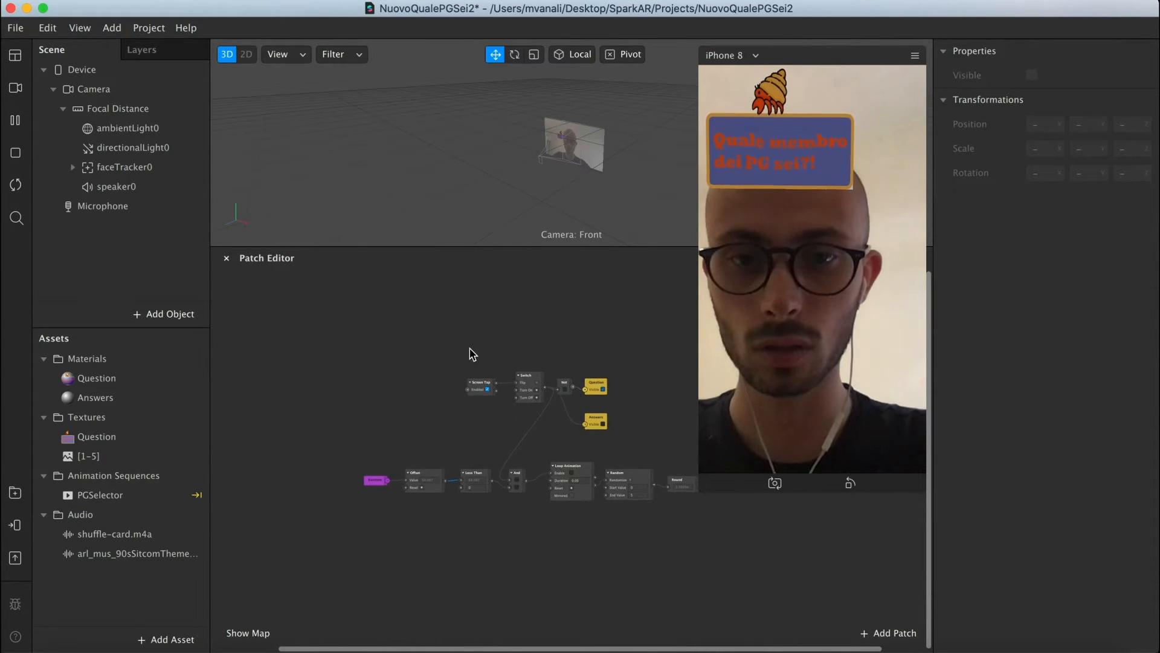
pyautogui.scroll(3, 463, 381)
pyautogui.scroll(2, 463, 384)
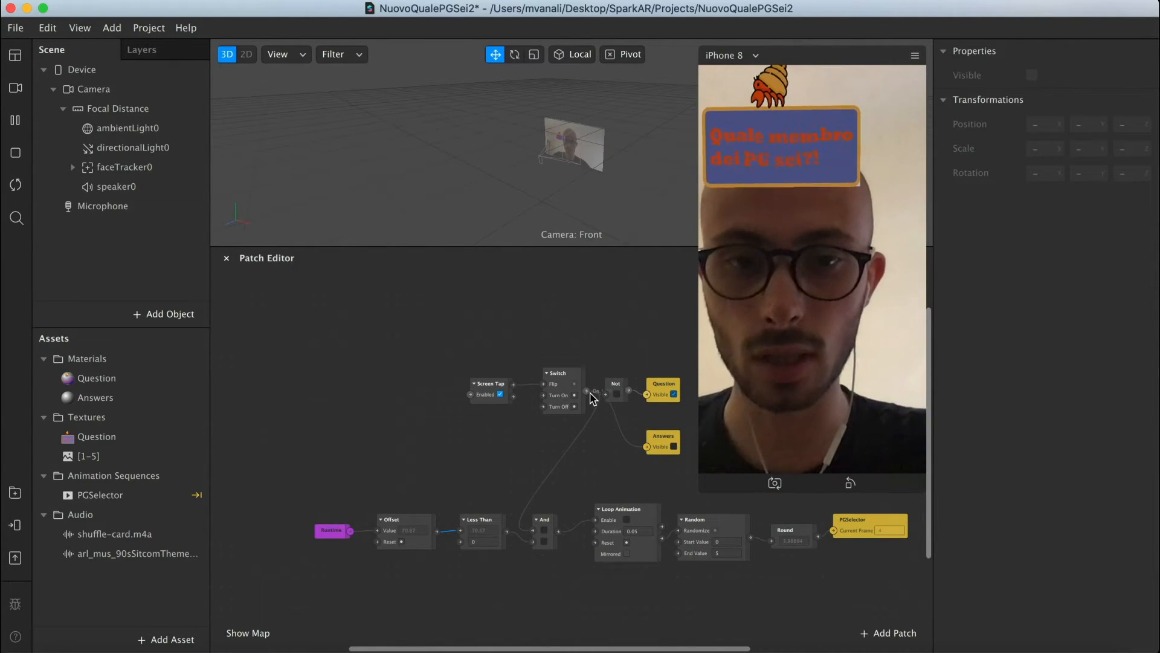
pyautogui.moveTo(385, 524); pyautogui.dragTo(380, 542)
pyautogui.moveTo(650, 384); pyautogui.dragTo(377, 467)
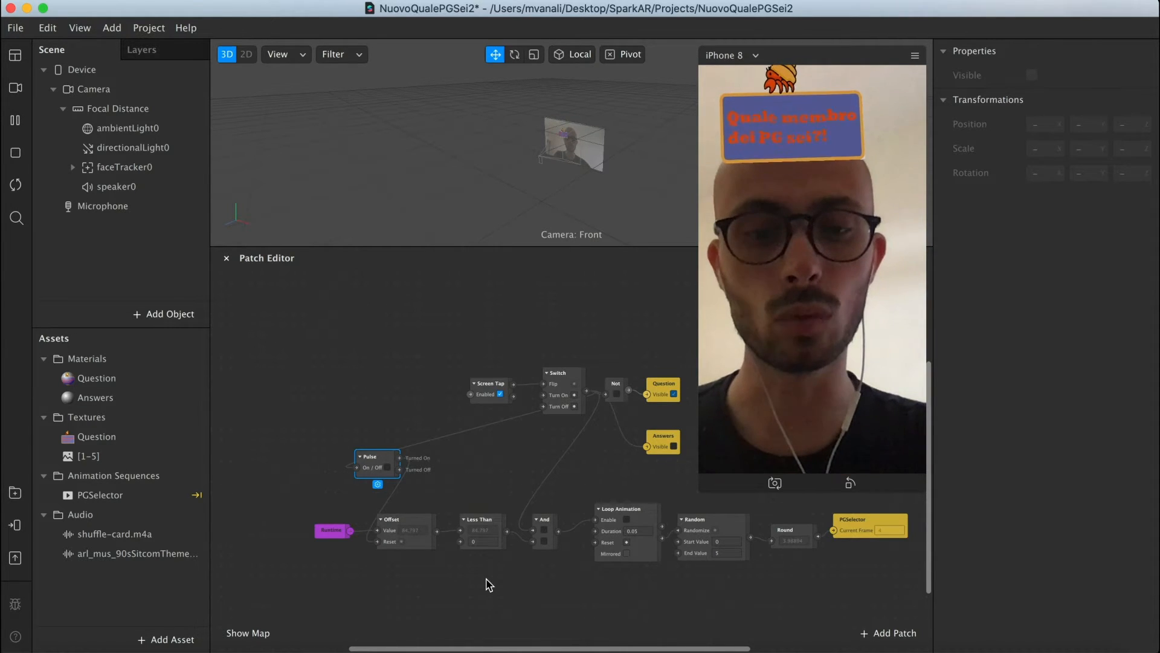
# Restart the effect and set Less Than's second value to 4
pyautogui.hscroll(3, 488, 585)
pyautogui.hscroll(1, 465, 567)
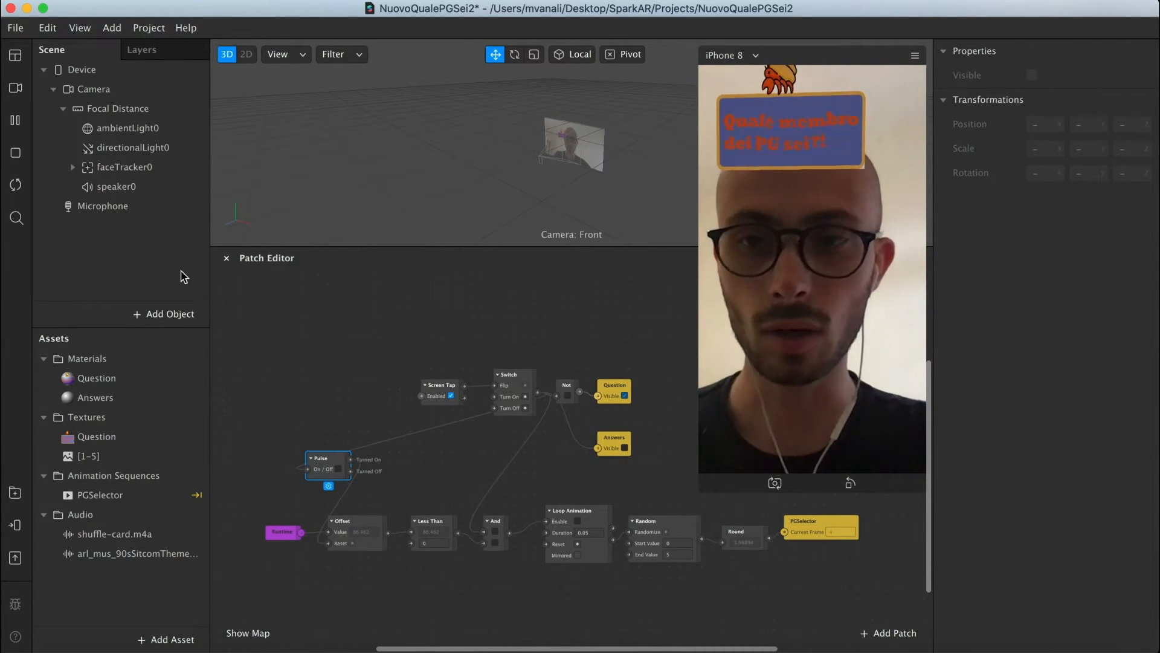
pyautogui.click(17, 188)
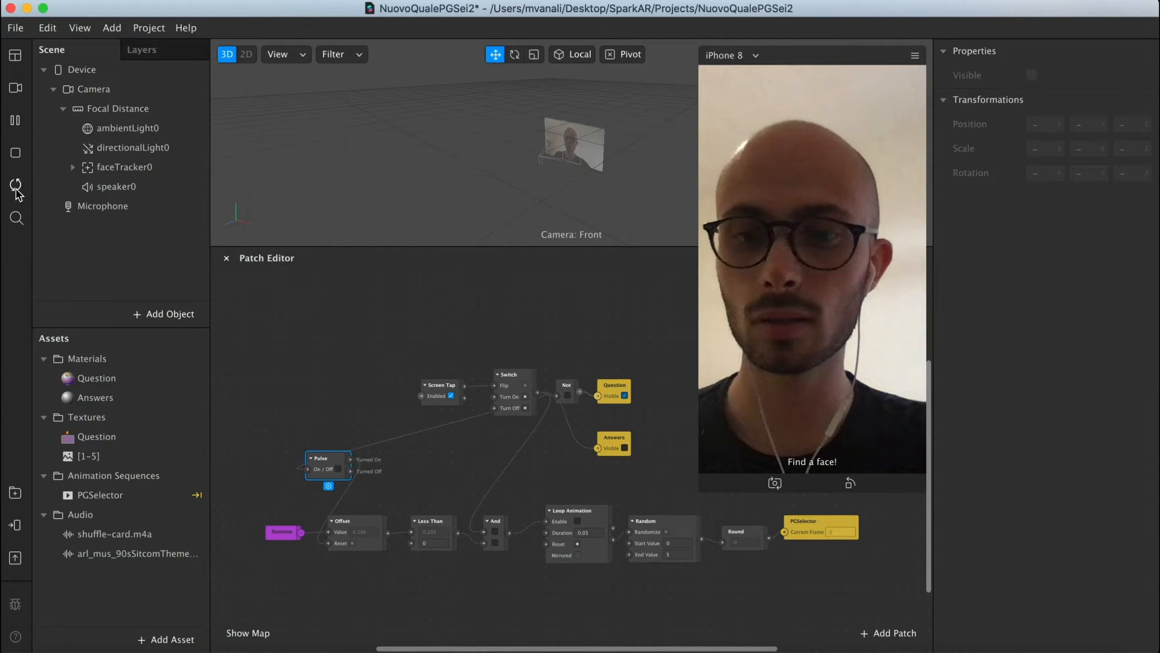
pyautogui.scroll(1, 555, 534)
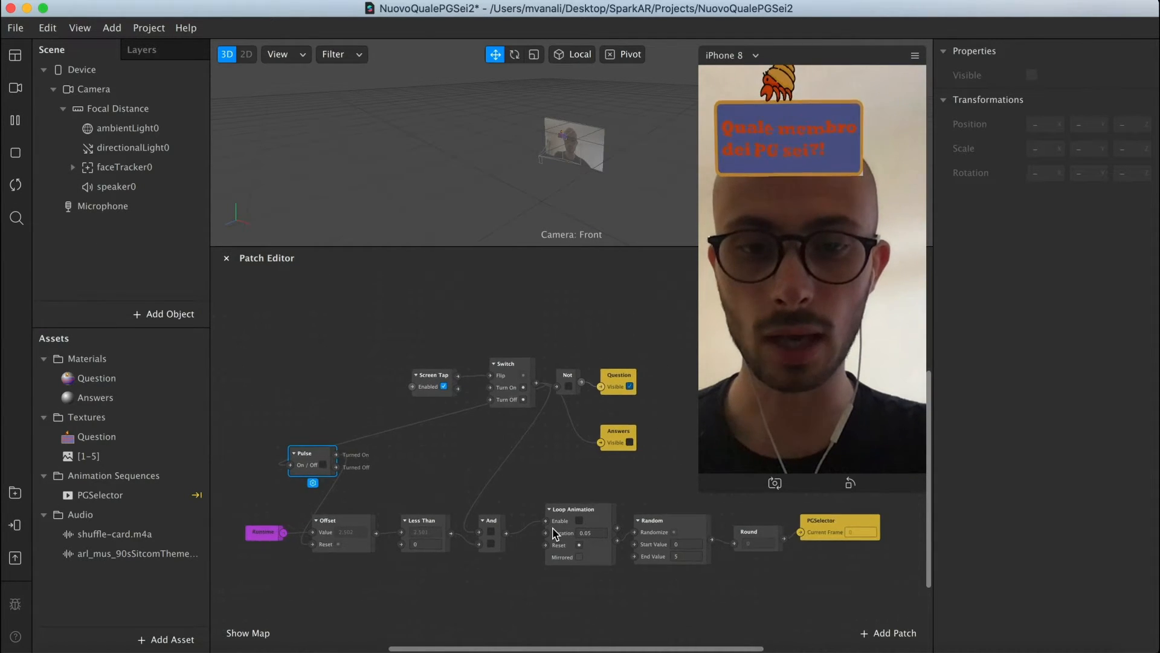
pyautogui.scroll(1, 555, 534)
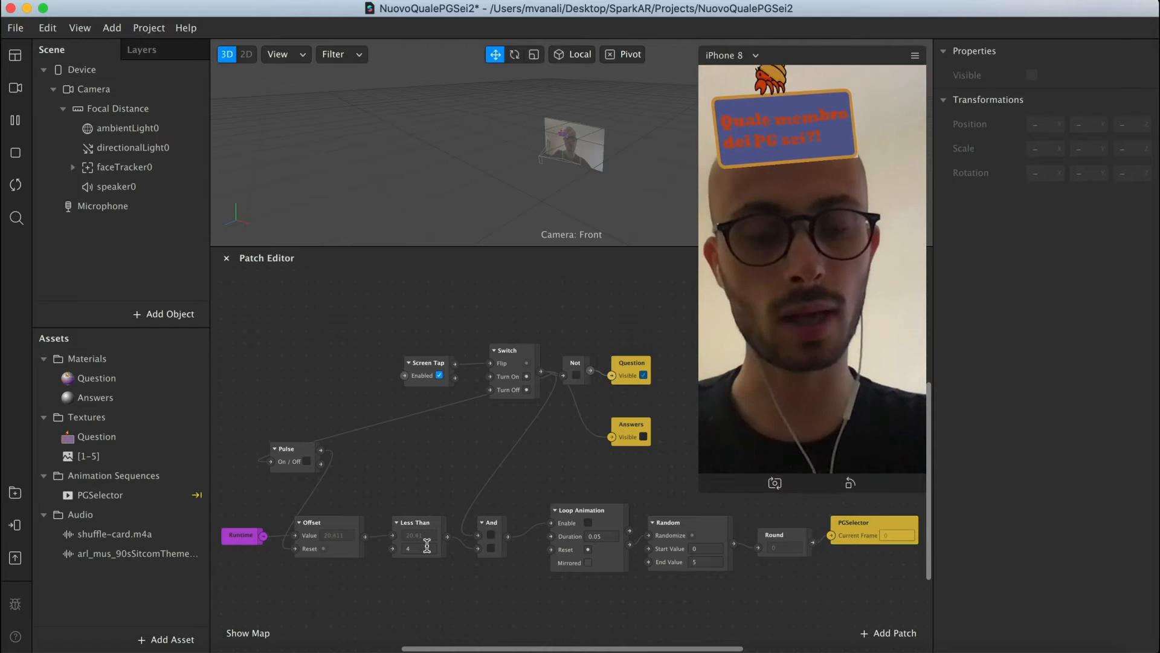
# Restart the effect, simulate a screen tap to test the timed image shuffle, and examine the patch graph
pyautogui.click(16, 184)
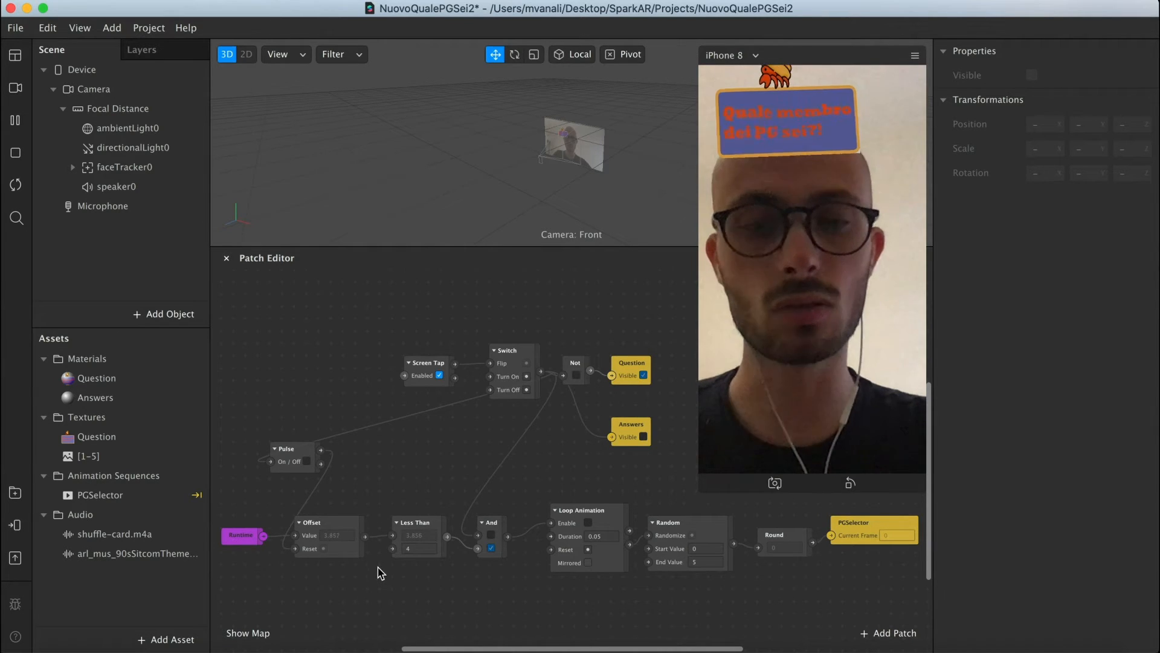
pyautogui.click(777, 303)
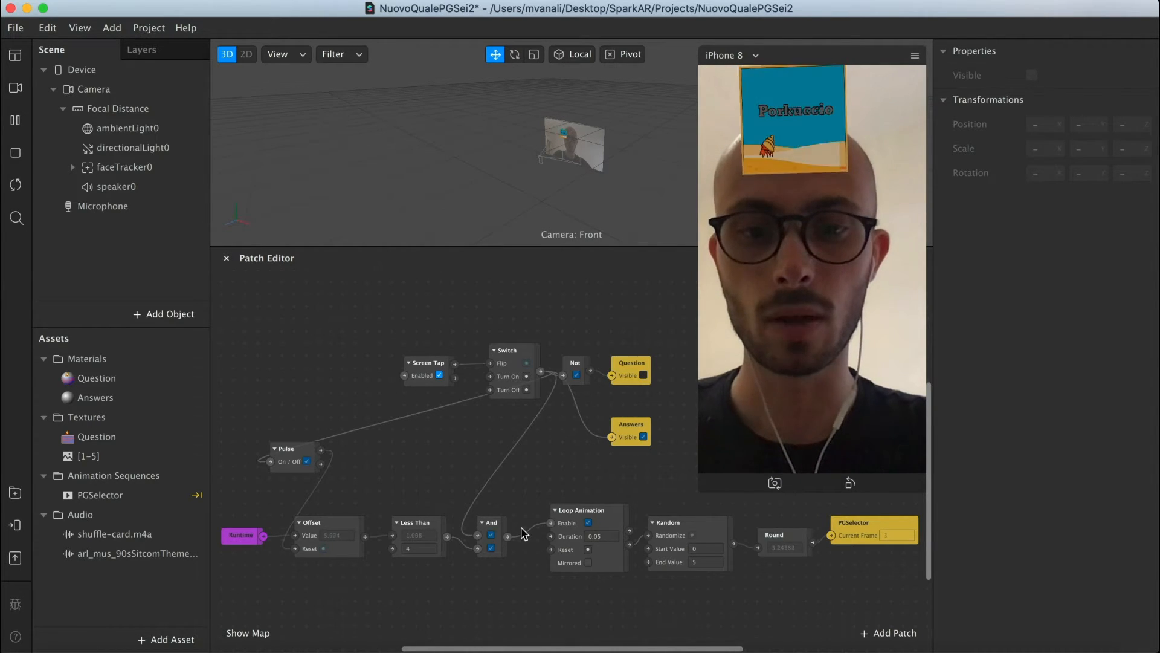
pyautogui.hscroll(3, 594, 609)
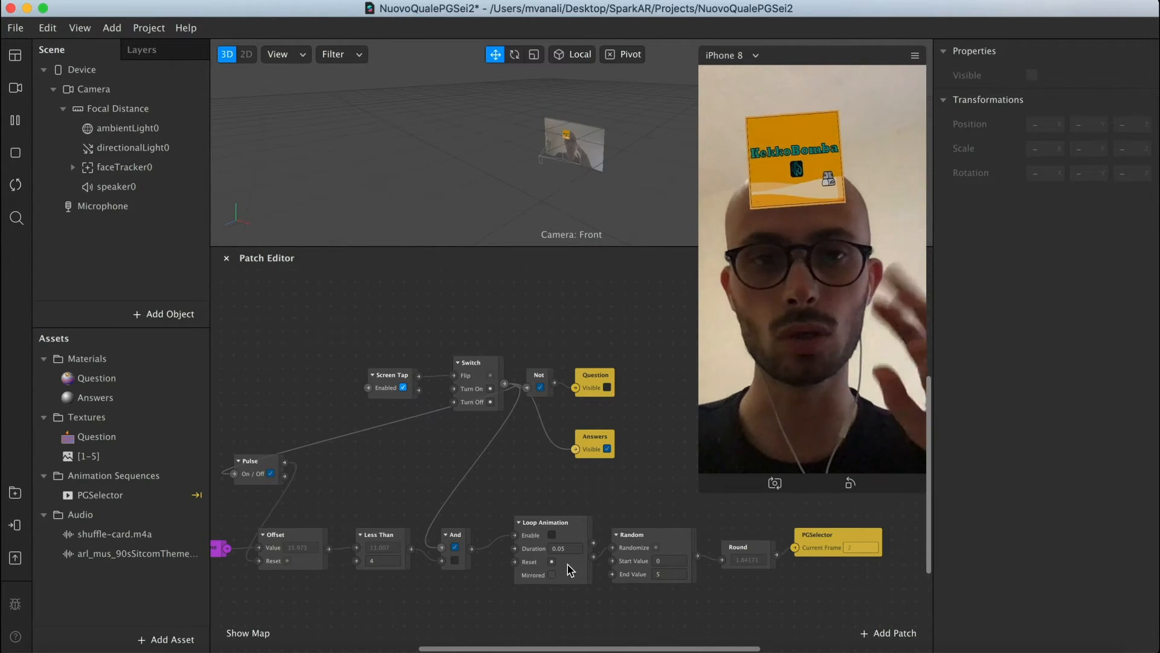
pyautogui.scroll(-2, 568, 570)
pyautogui.scroll(-3, 568, 570)
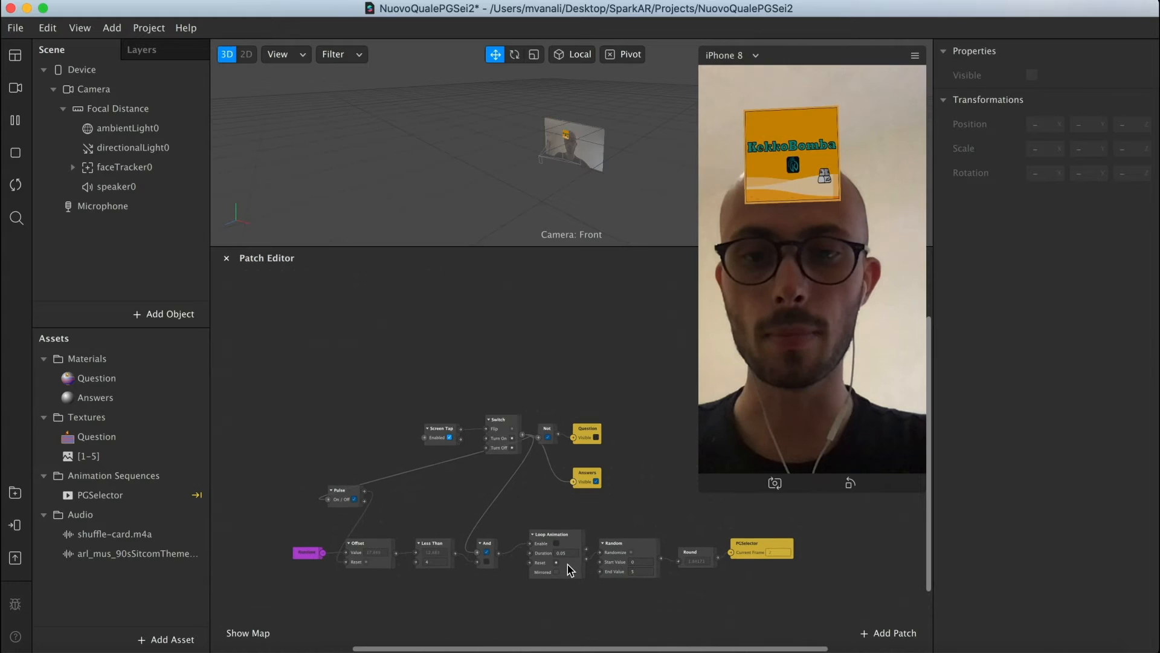
pyautogui.scroll(3, 568, 570)
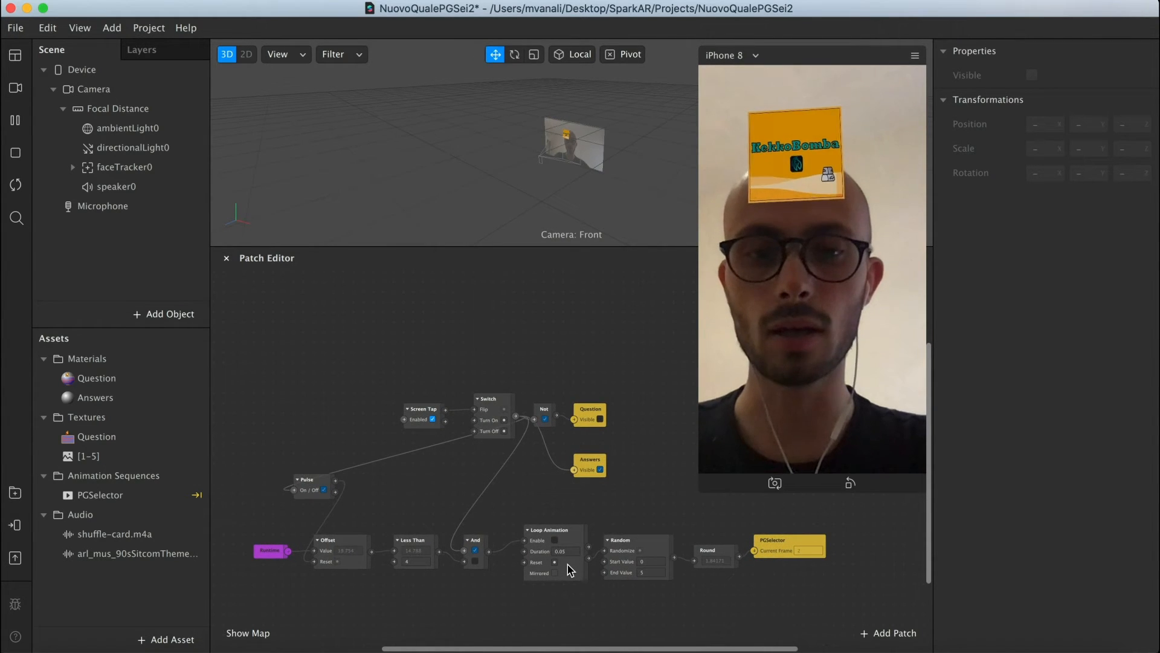
pyautogui.scroll(-1, 568, 570)
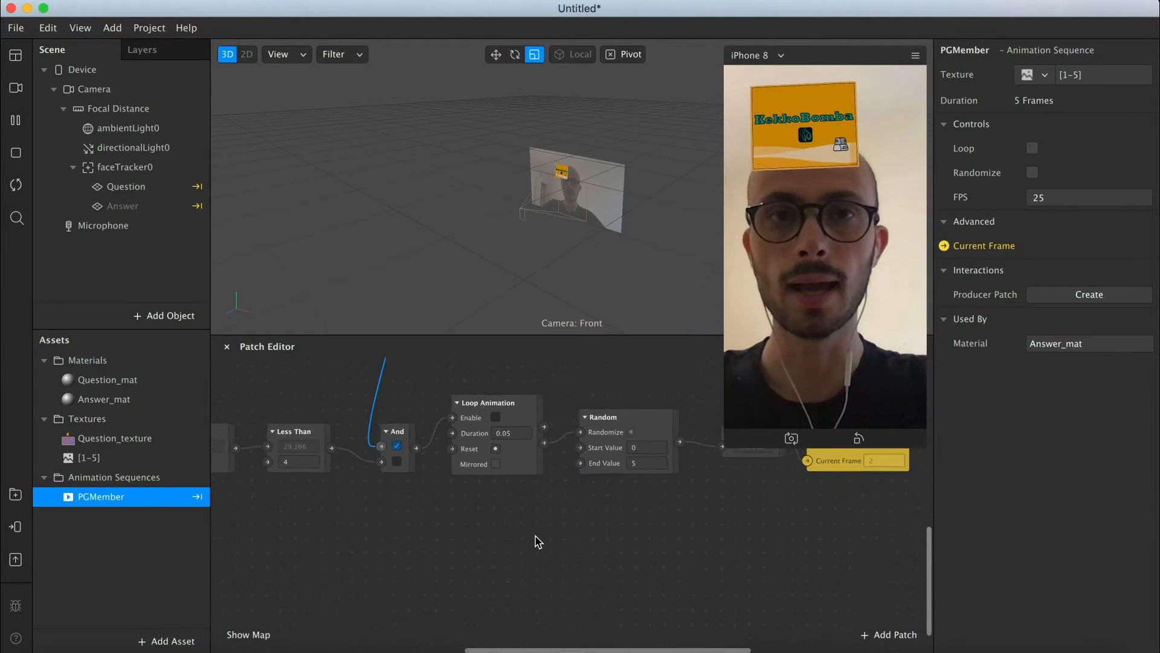
pyautogui.hscroll(2, 537, 539)
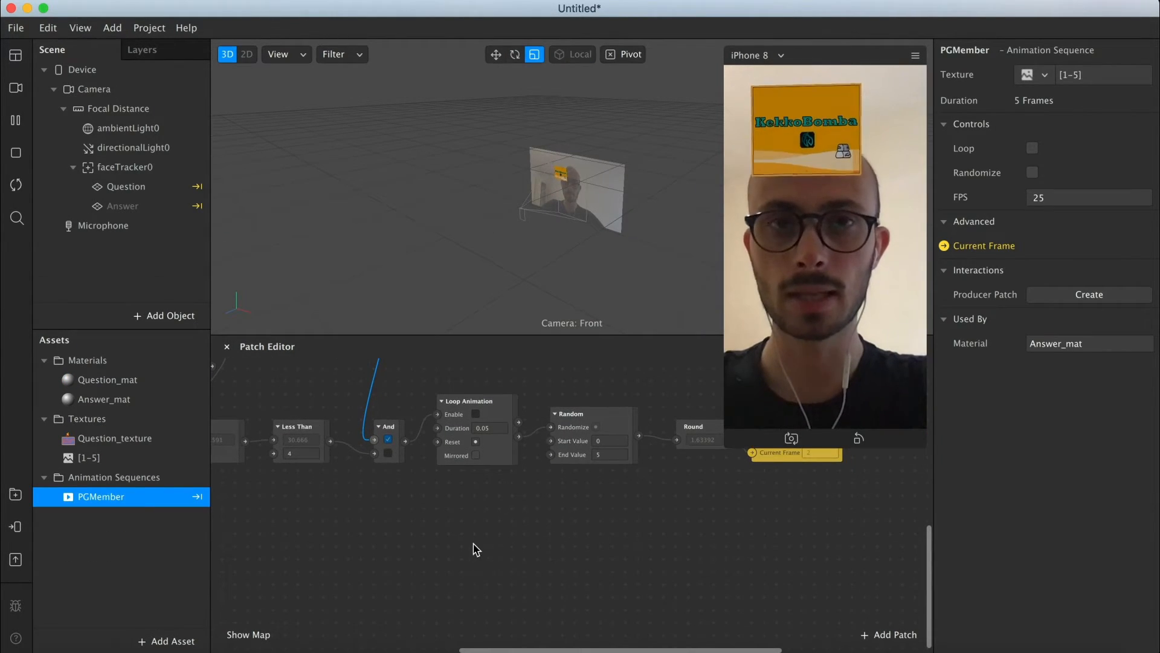
pyautogui.hscroll(-1, 448, 493)
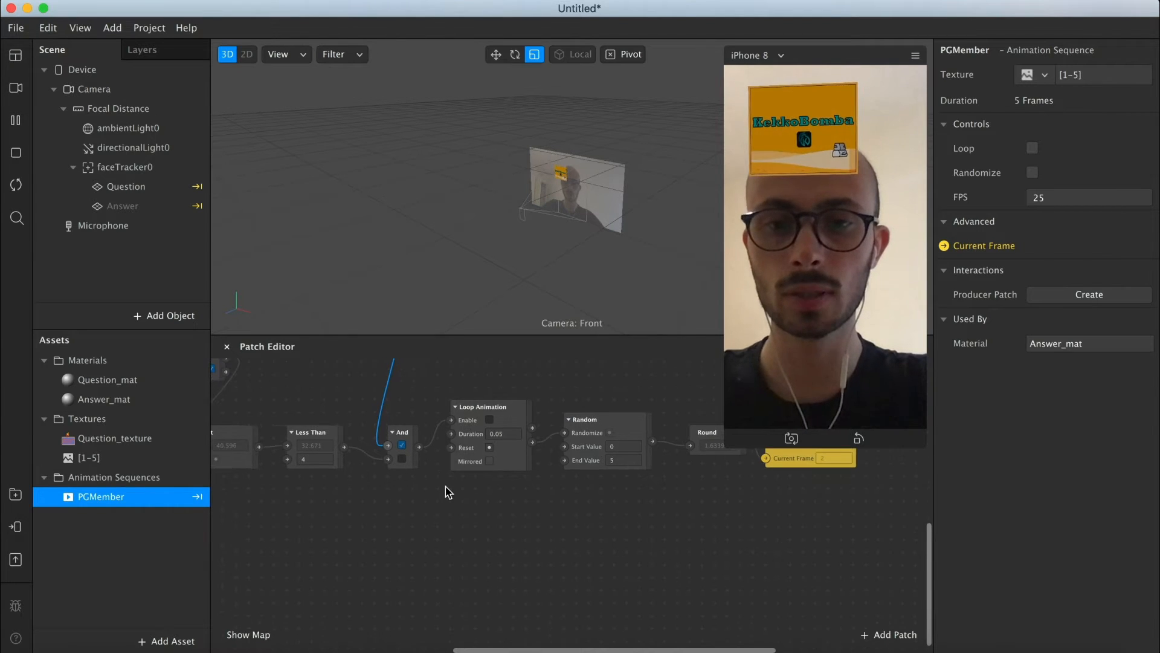
# Add a Pulse patch below Loop Animation with its On/Off input wired from the And patch's output
pyautogui.hscroll(-1, 448, 492)
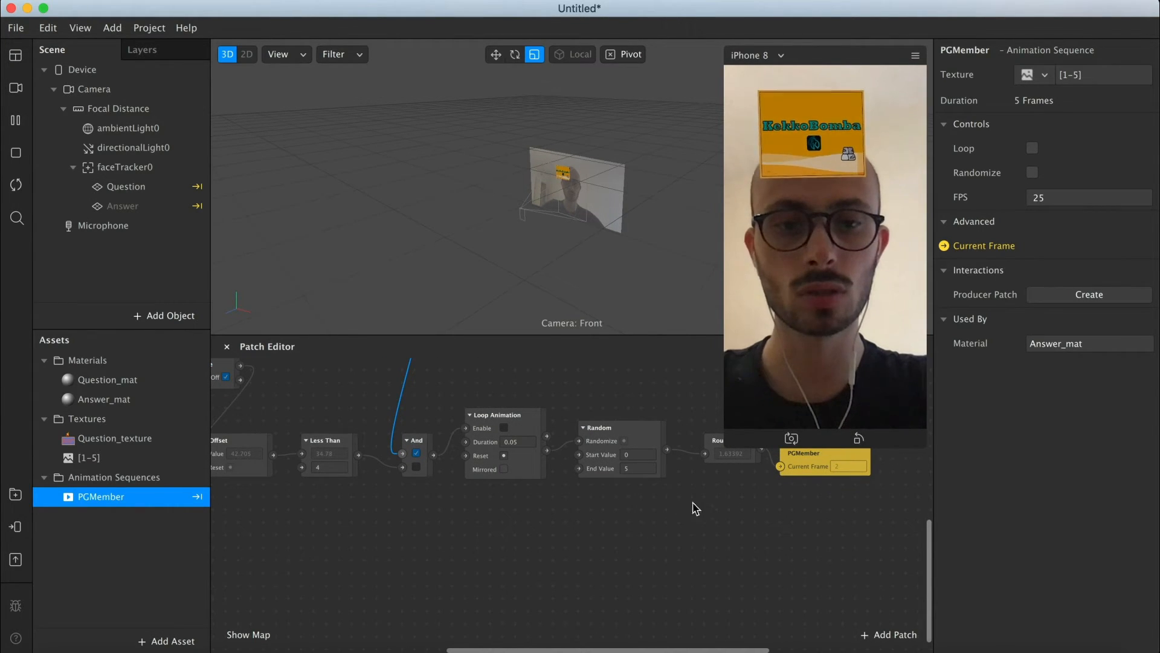
pyautogui.moveTo(435, 461); pyautogui.dragTo(473, 573)
pyautogui.write('pulse')
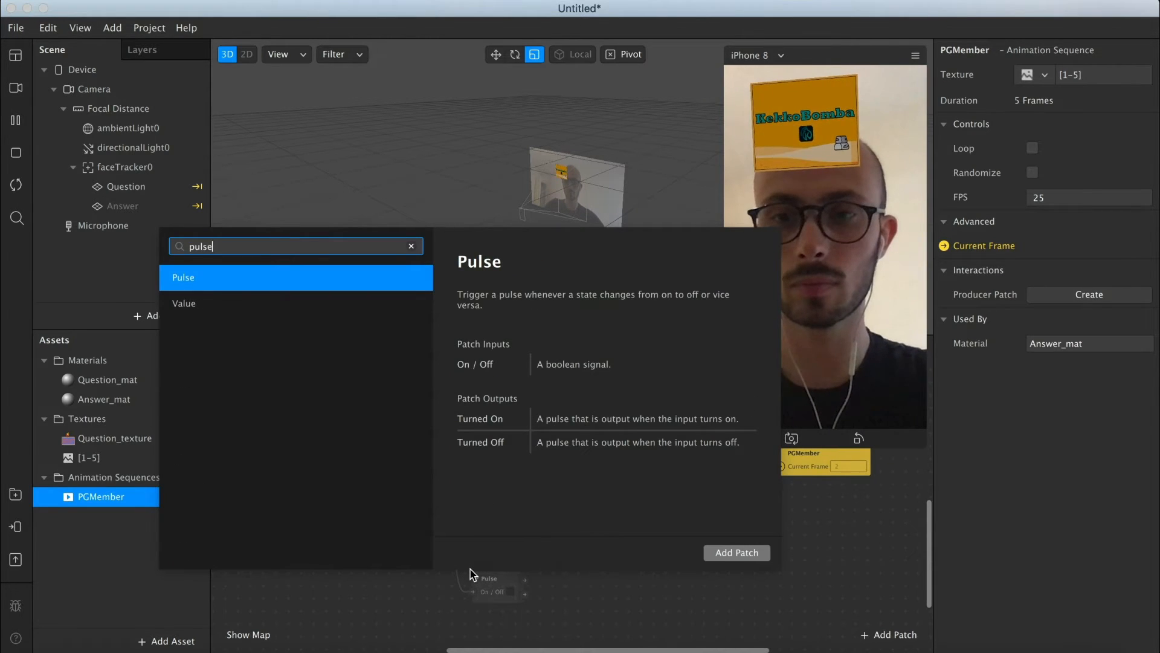
pyautogui.press('Return')
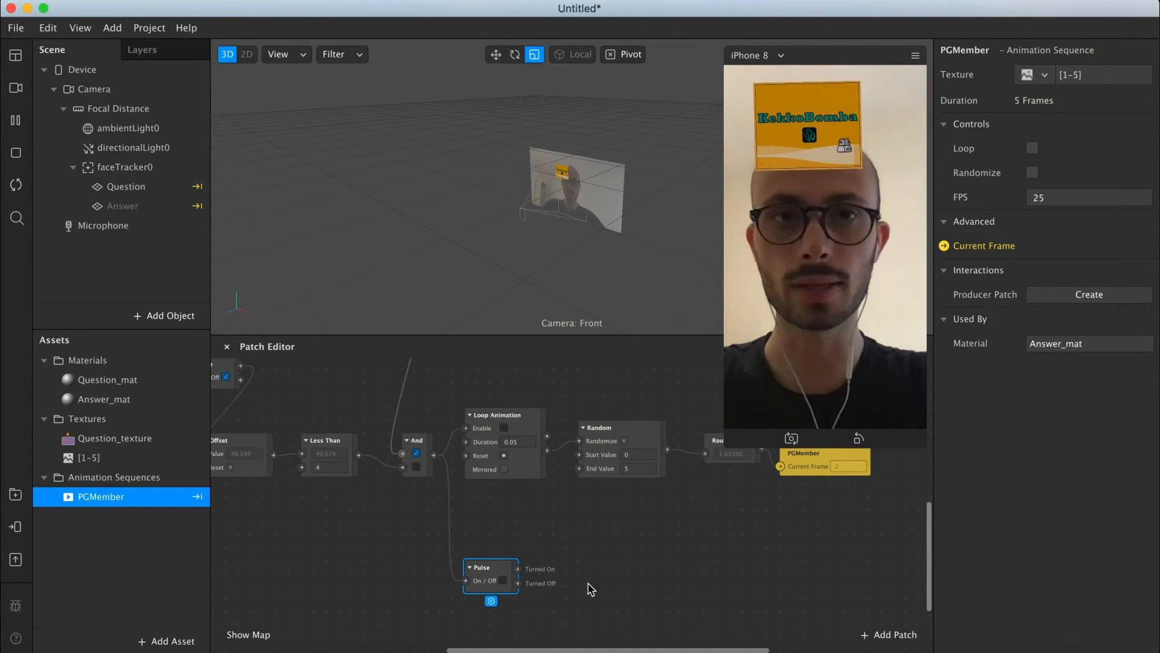
# Add a Single-Clip Controller patch beside the new Pulse and wire Pulse's Turned On output to its Play input
pyautogui.hscroll(2, 622, 590)
pyautogui.scroll(-1, 621, 590)
pyautogui.rightClick(547, 564)
pyautogui.write('s')
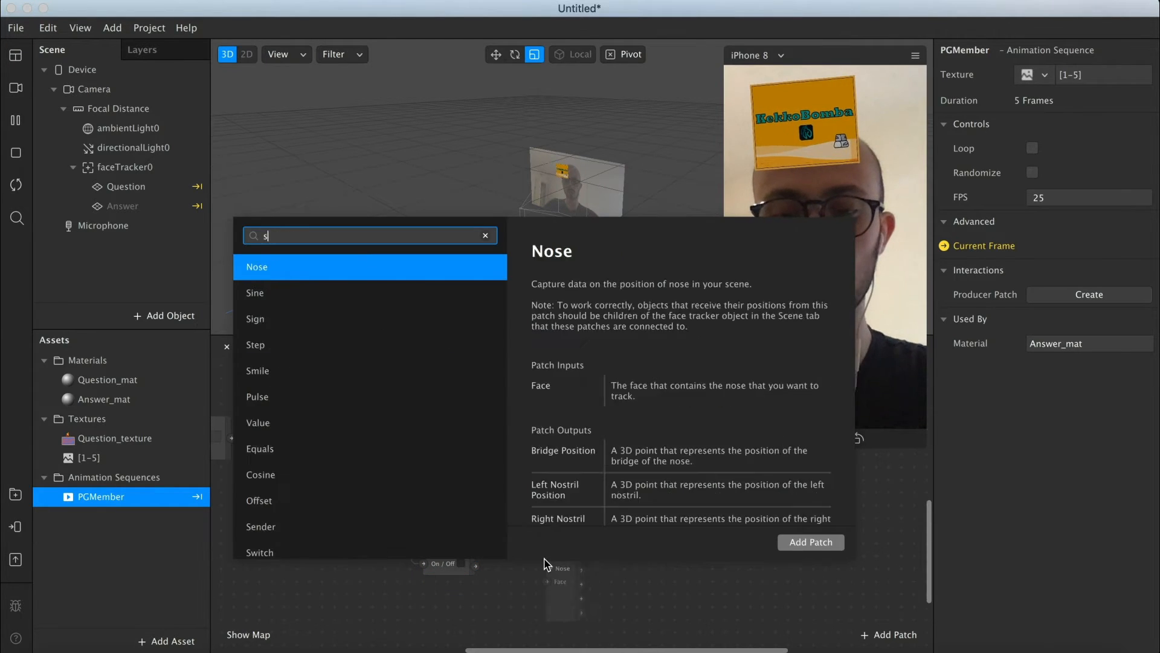
pyautogui.write('ingle')
pyautogui.press('Return')
pyautogui.moveTo(577, 570); pyautogui.dragTo(554, 539)
pyautogui.moveTo(476, 551); pyautogui.dragTo(524, 550)
# Add an Audio Player patch beside the Single-Clip Controller and wire the controller's output to its Controller input
pyautogui.hscroll(3, 643, 567)
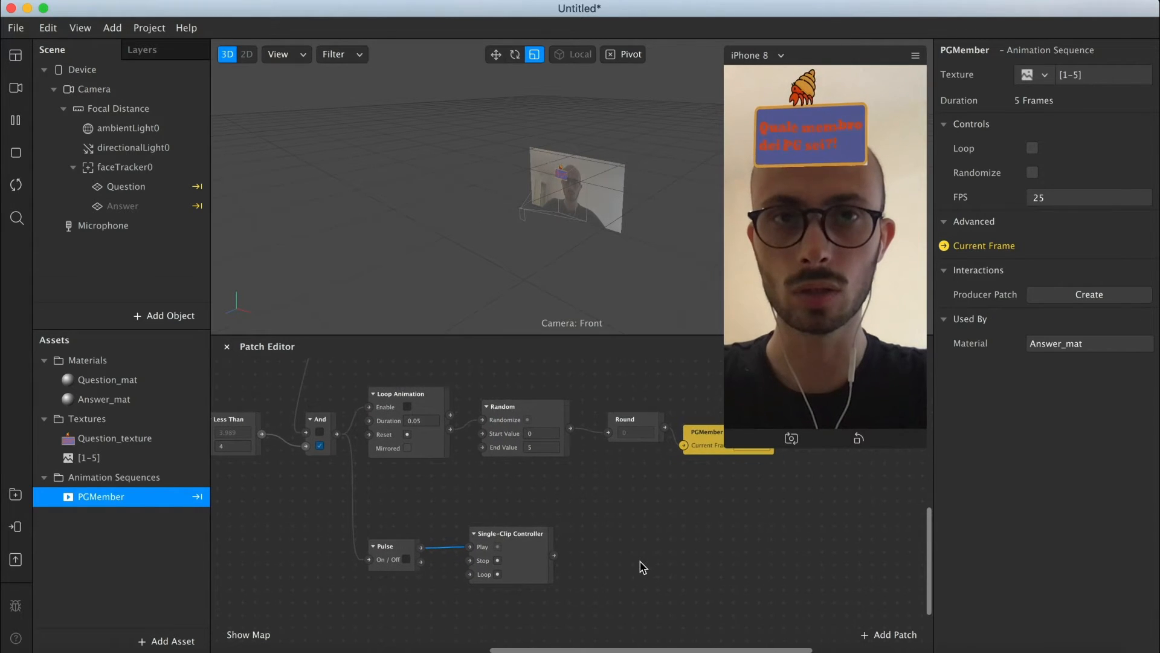
pyautogui.doubleClick(594, 560)
pyautogui.write('audio')
pyautogui.press('Down')
pyautogui.press('Return')
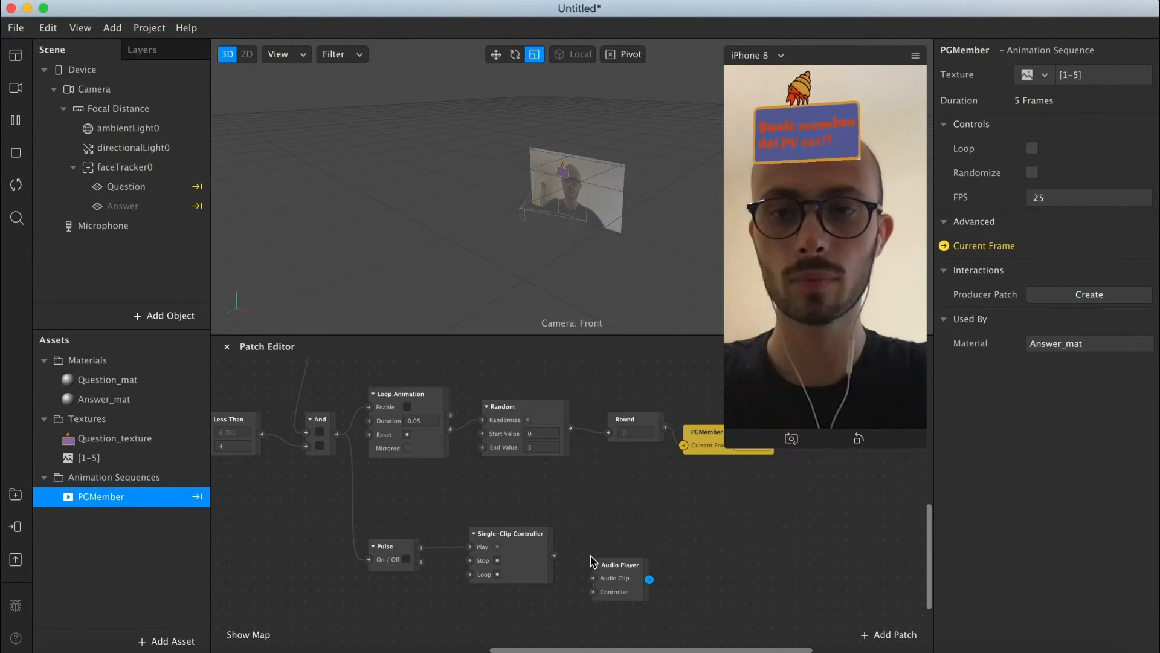
pyautogui.moveTo(604, 565)
pyautogui.mouseDown()
pyautogui.moveTo(594, 518)
pyautogui.moveTo(617, 552)
pyautogui.mouseUp()
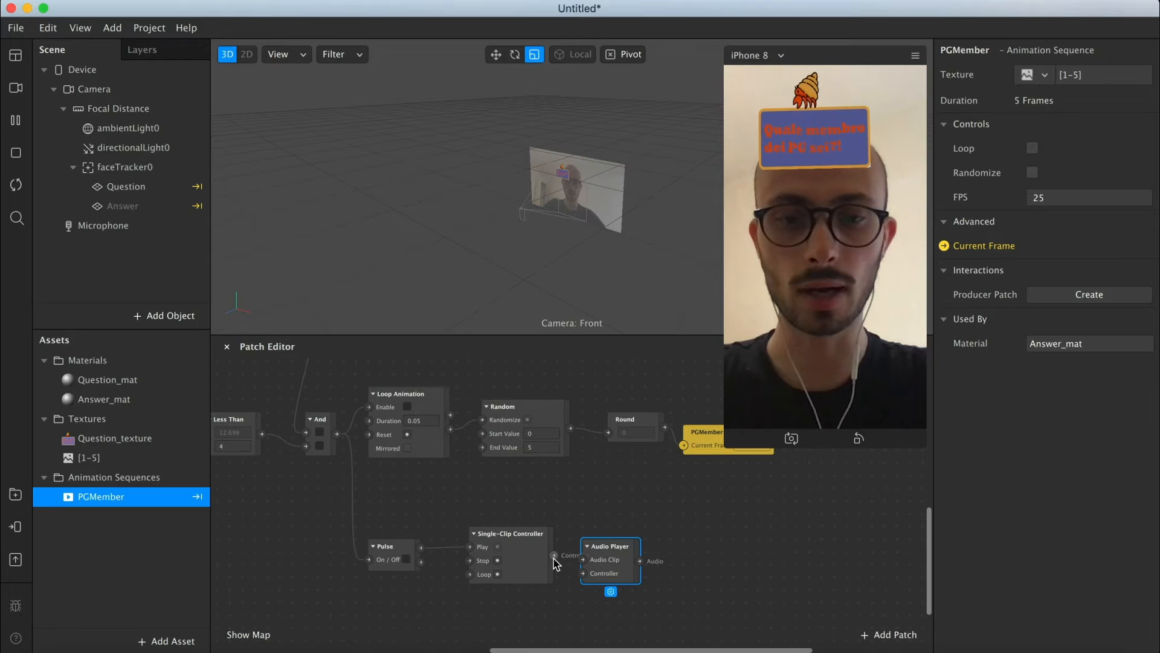
pyautogui.moveTo(554, 559); pyautogui.dragTo(604, 539)
pyautogui.click(532, 540)
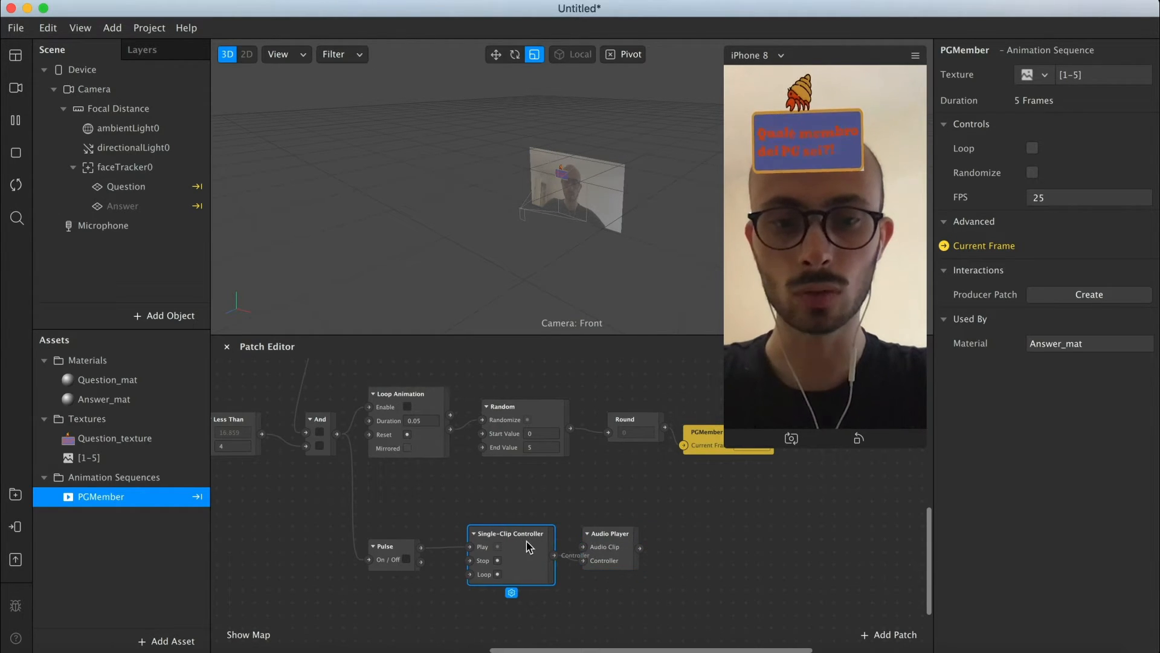
pyautogui.click(605, 534)
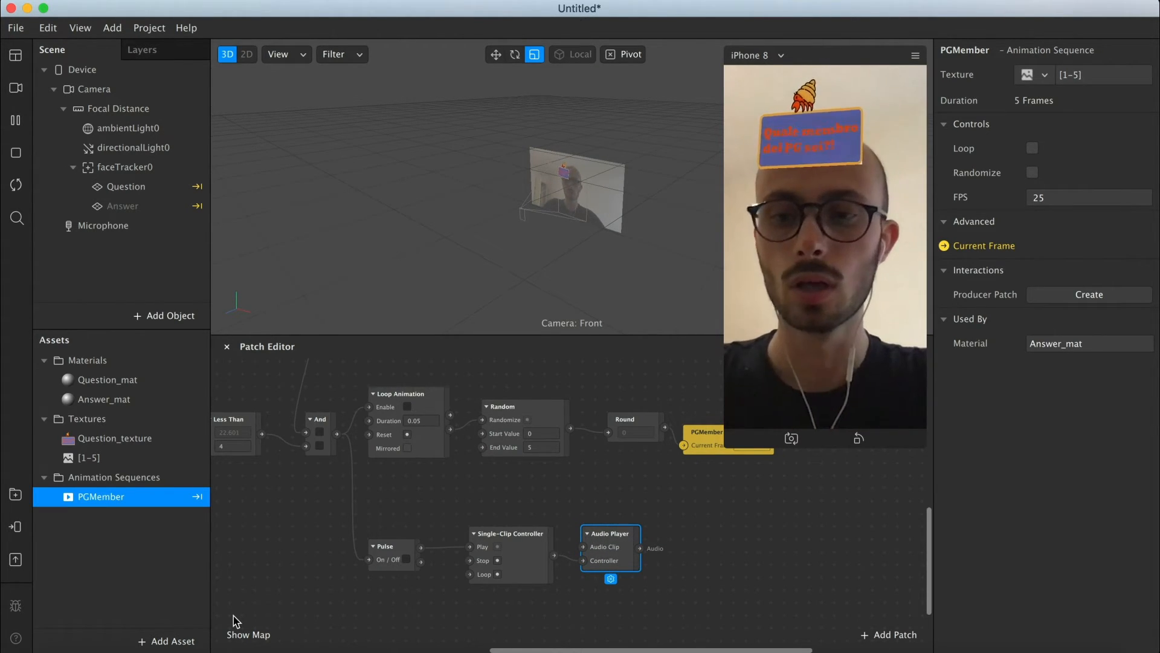
# Import shuffle-card.m4a from the computer and place it as a patch in the graph near the Audio Player
pyautogui.click(172, 641)
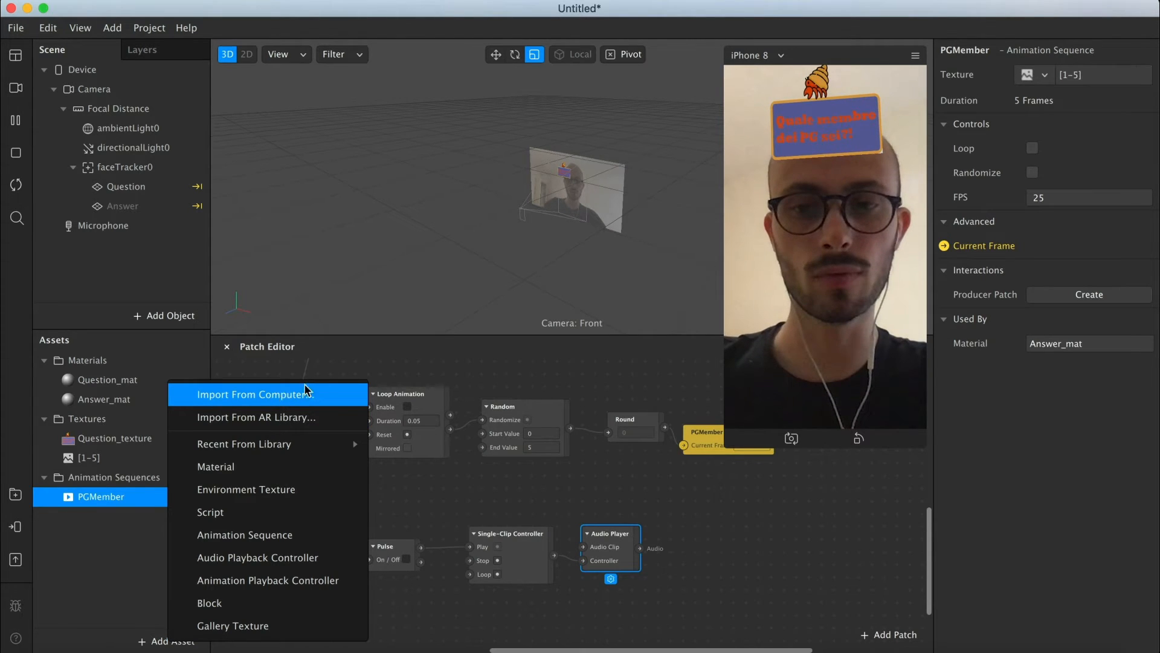
pyautogui.click(305, 394)
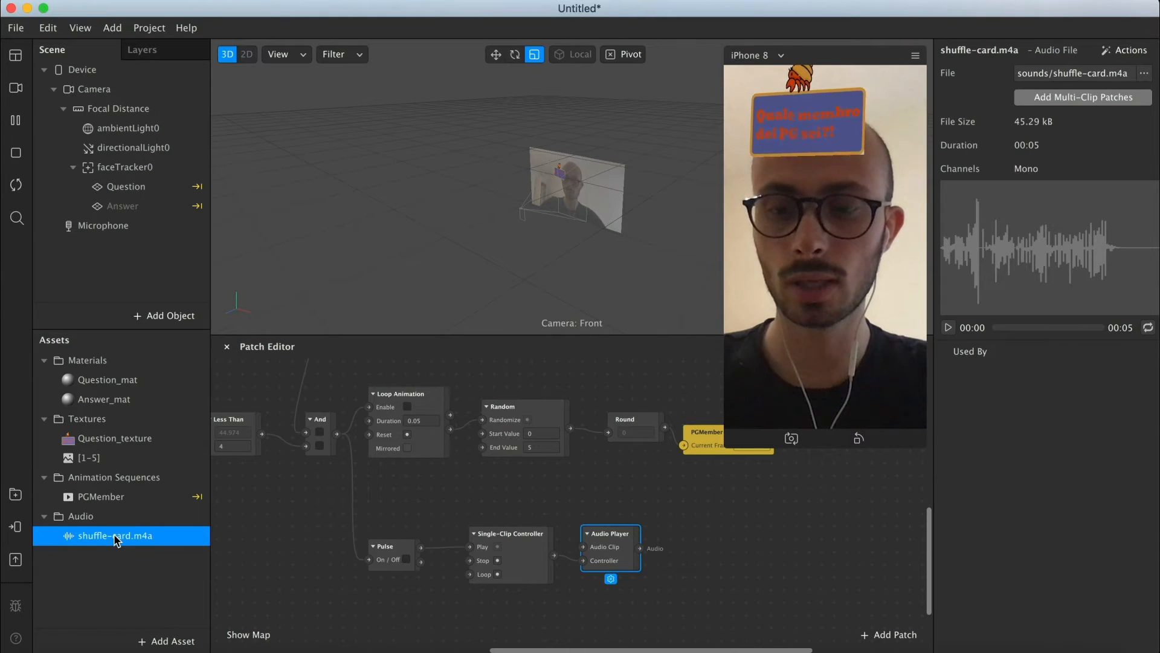
pyautogui.moveTo(116, 540); pyautogui.dragTo(695, 547)
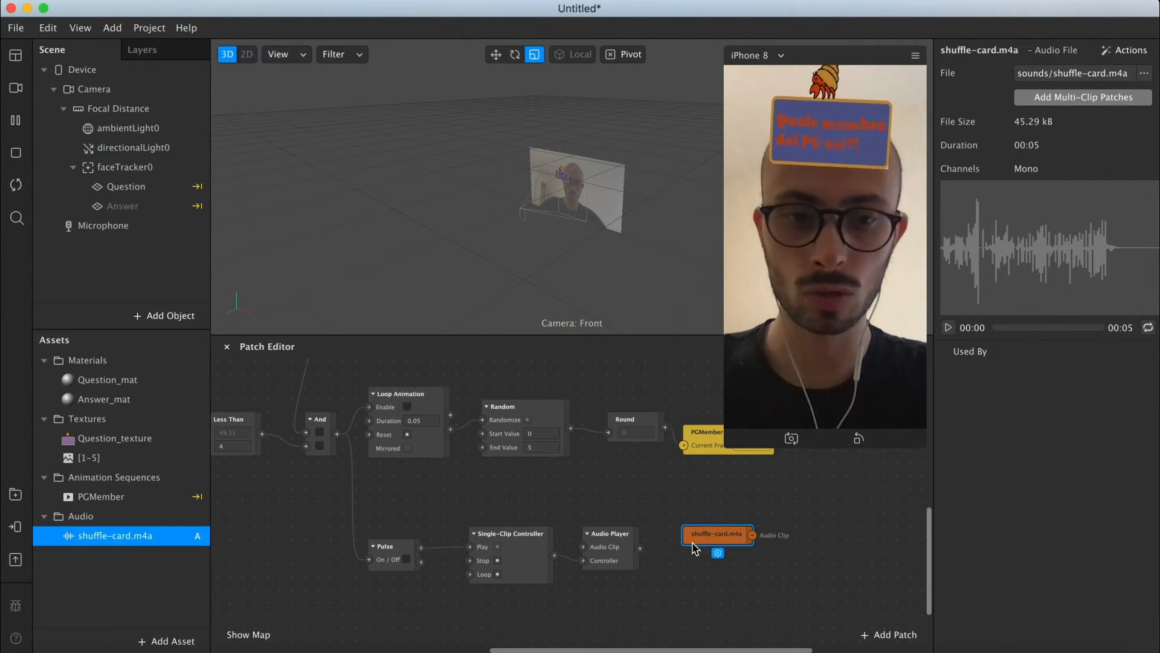
# Import the 90s Sitcom Theme Intro 01 track from the AR Library, and delete it from the project and its folder
pyautogui.click(166, 640)
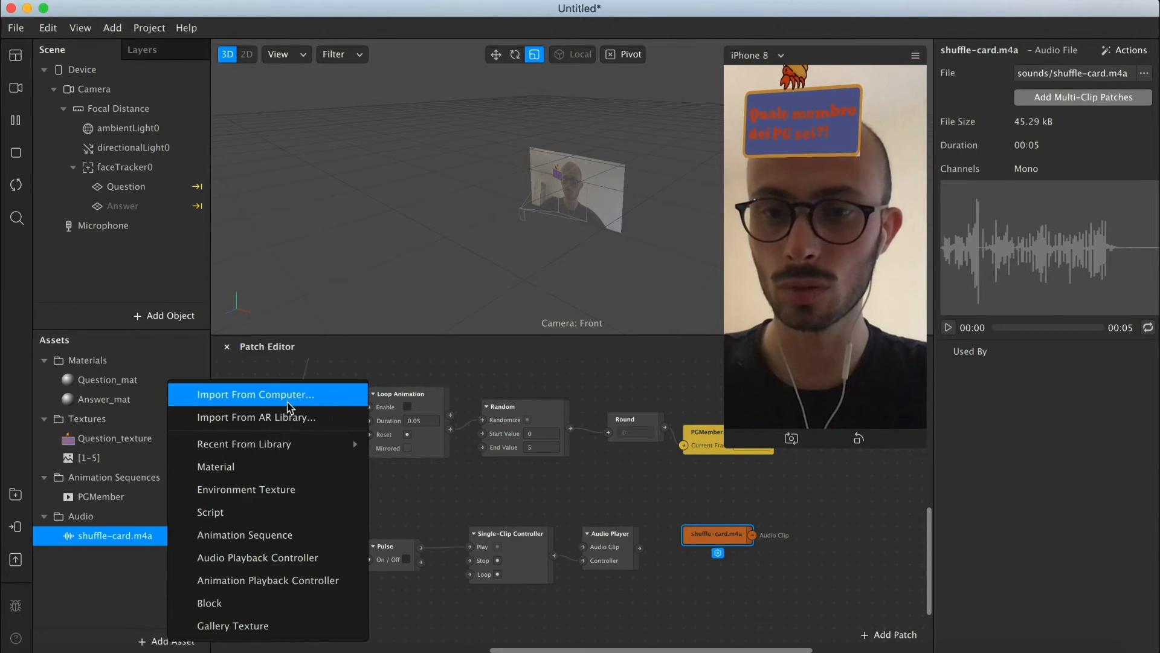
pyautogui.click(279, 418)
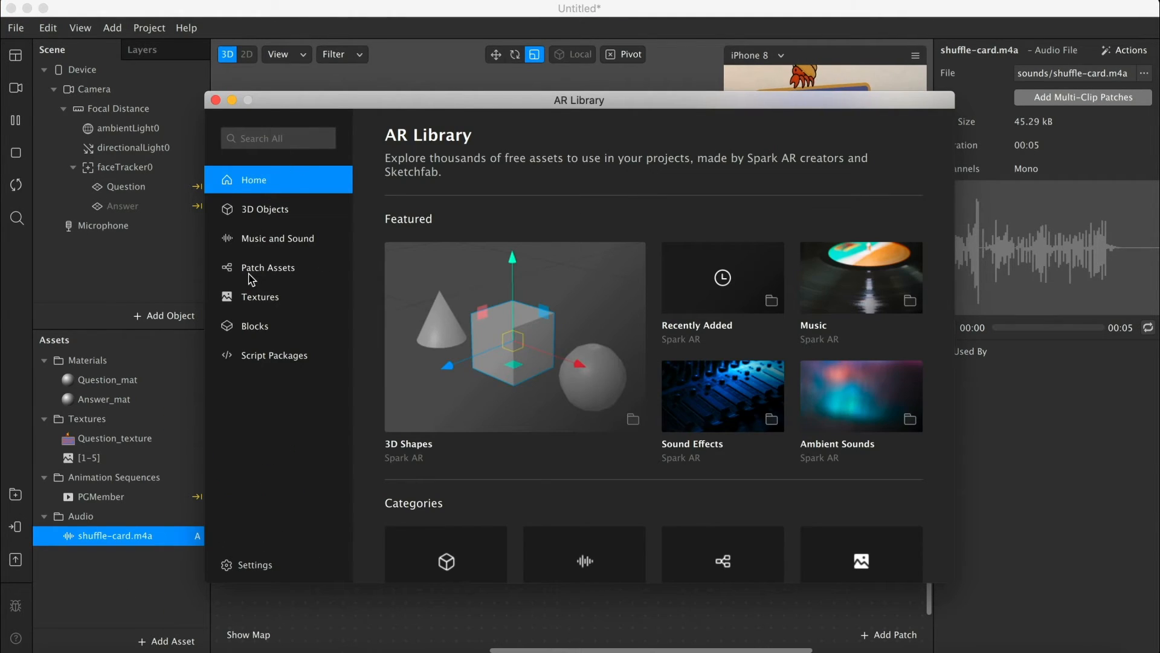
pyautogui.click(269, 242)
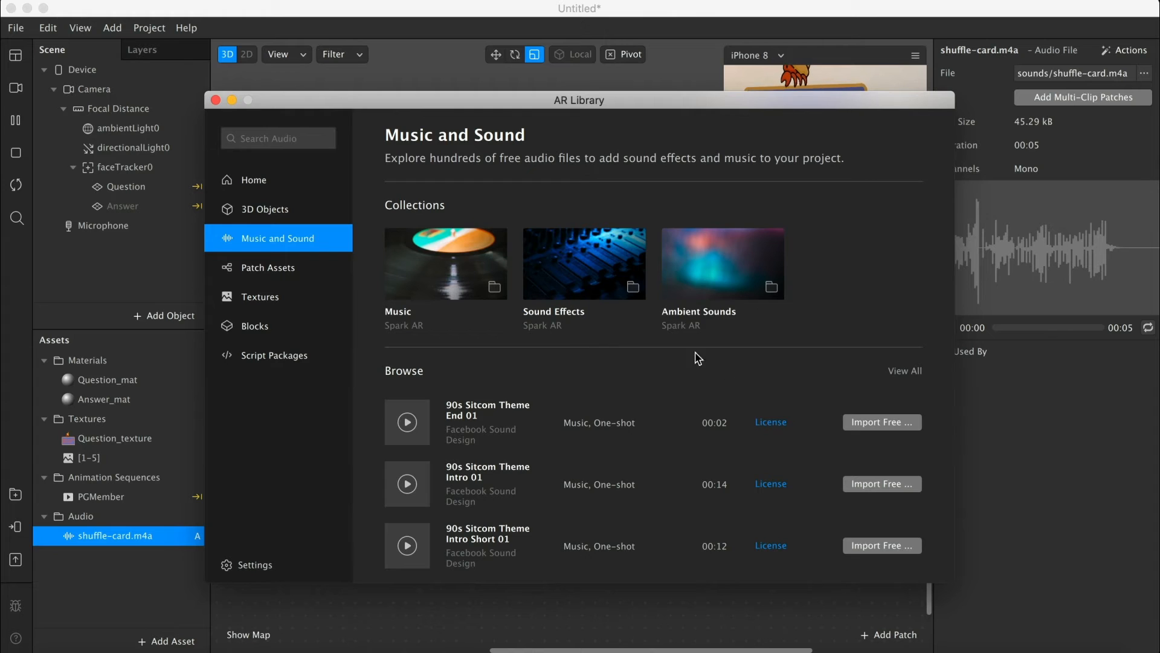
pyautogui.click(860, 424)
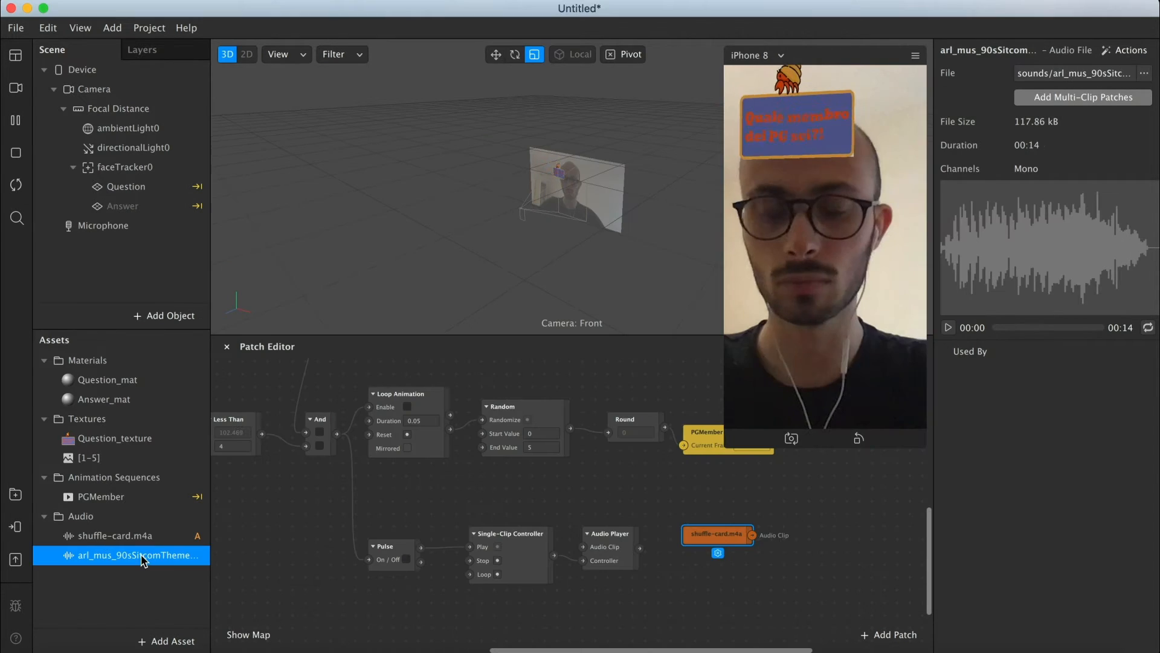
pyautogui.press('Delete')
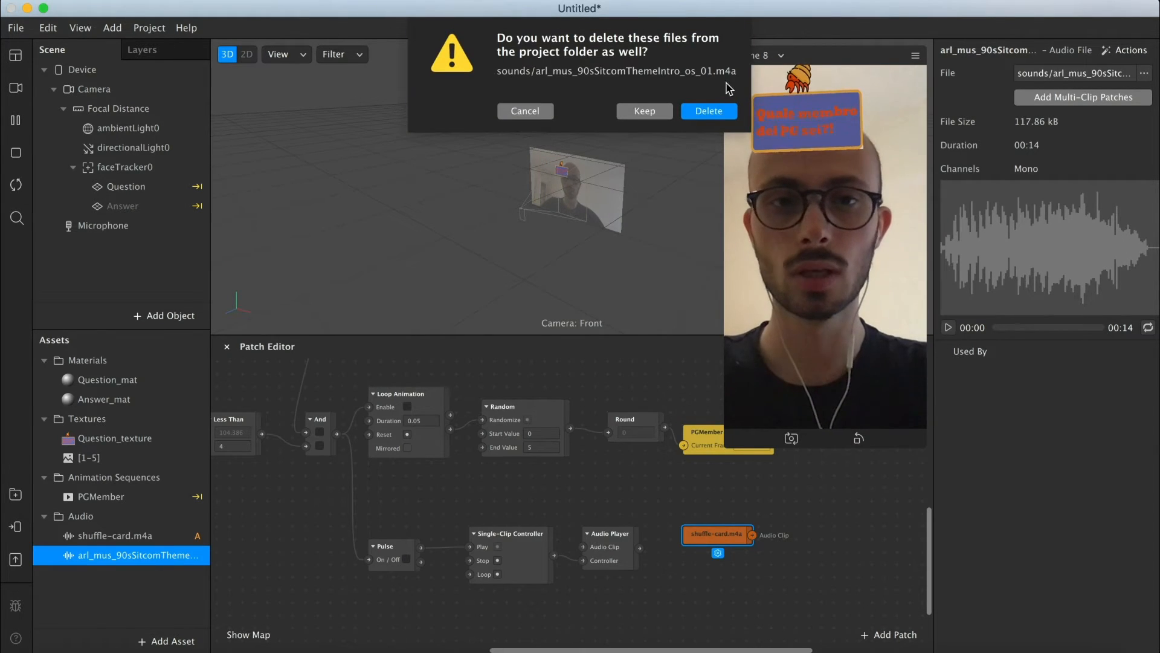
pyautogui.click(699, 109)
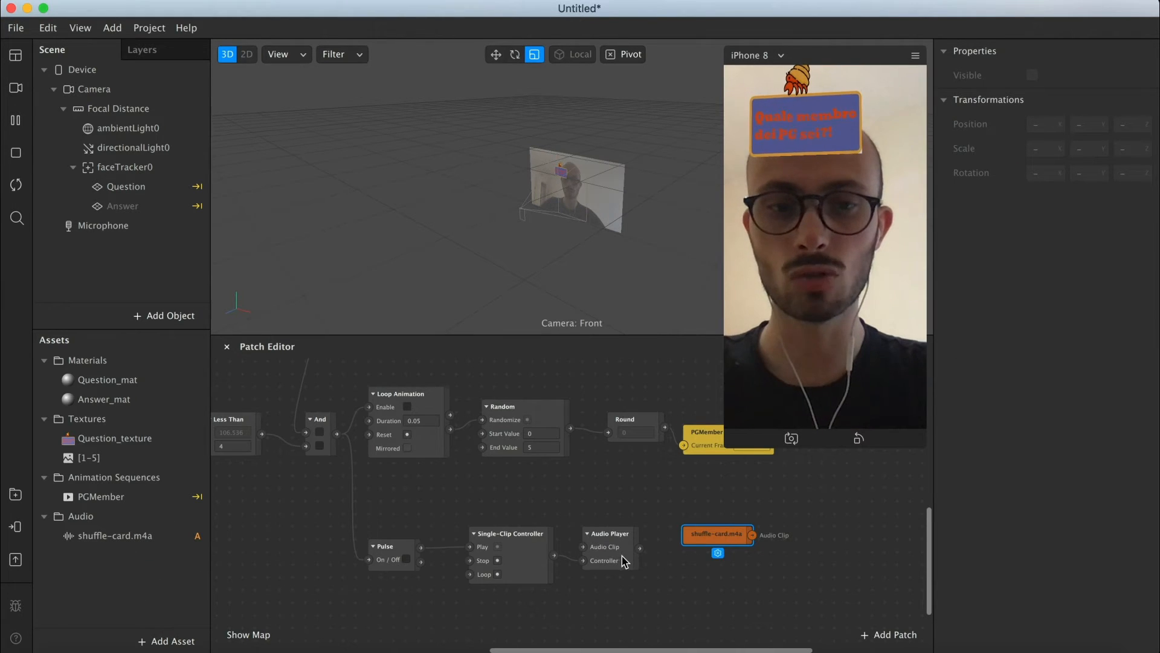
# Wire the shuffle-card.m4a patch to the Audio Player's Audio Clip input and add a Speaker object to the scene
pyautogui.moveTo(697, 537); pyautogui.dragTo(583, 551)
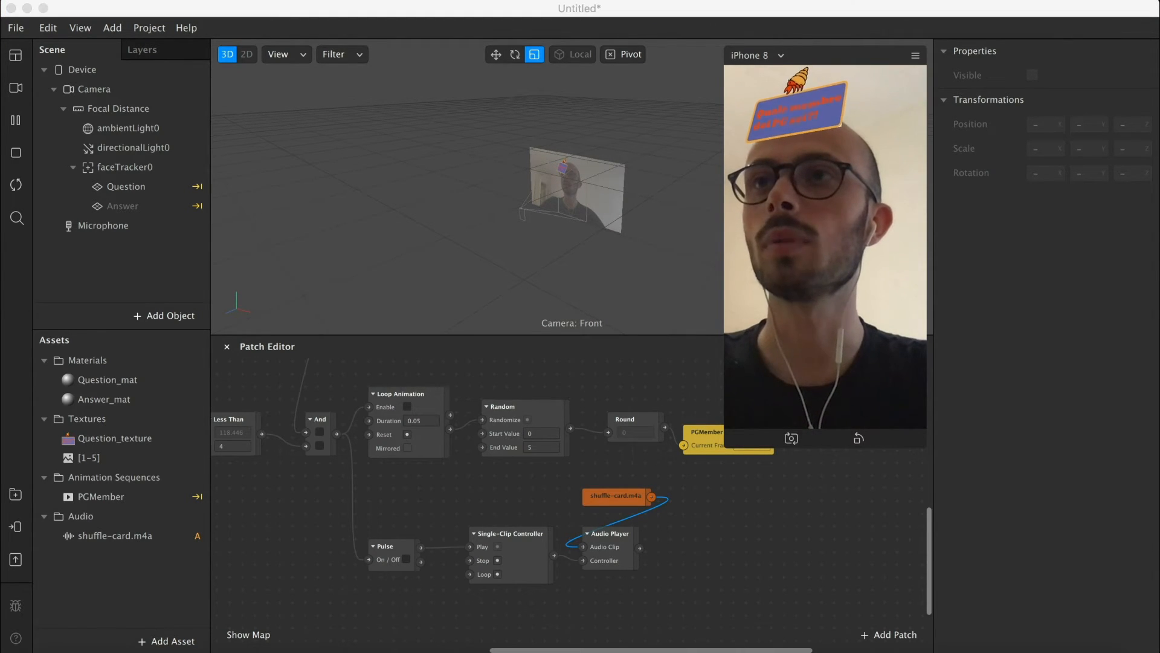
pyautogui.click(158, 318)
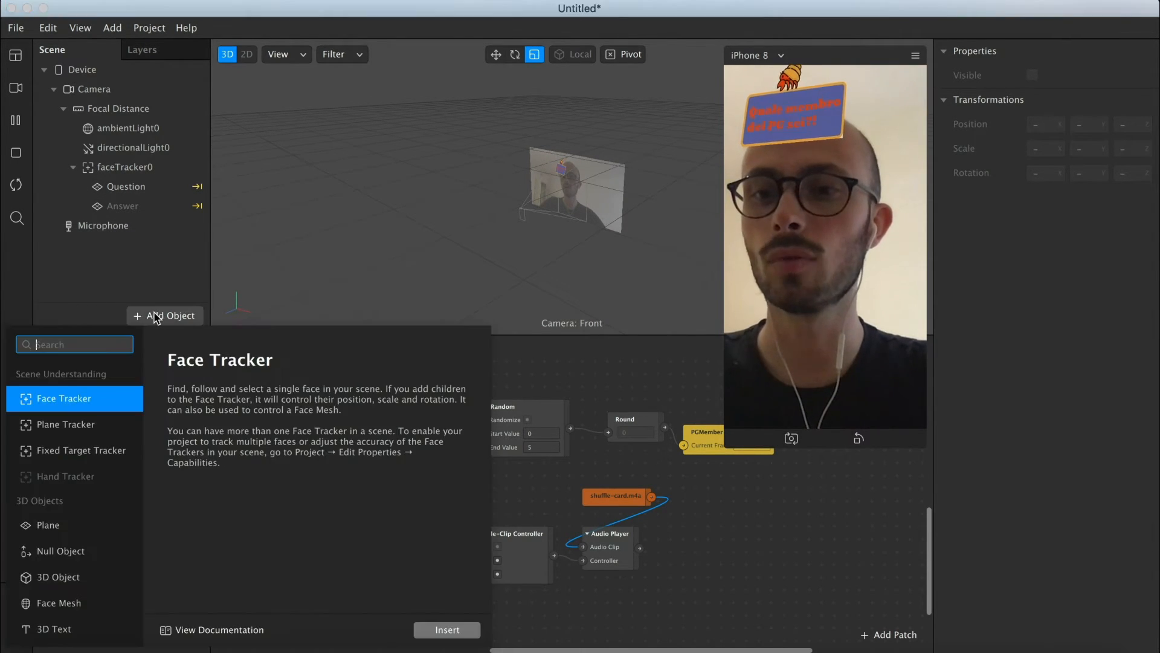
pyautogui.write('speak')
pyautogui.press('Return')
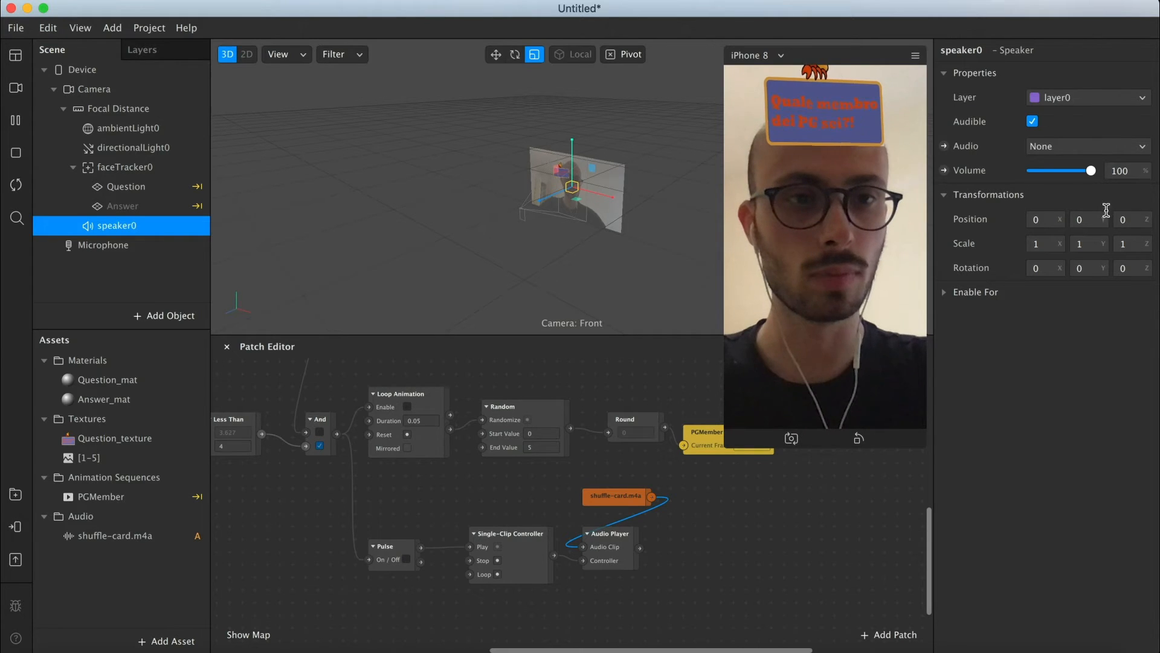
# Create a patch for the speaker's Audio property and wire the Audio Player's output to it, keeping the patches neatly arranged
pyautogui.click(945, 146)
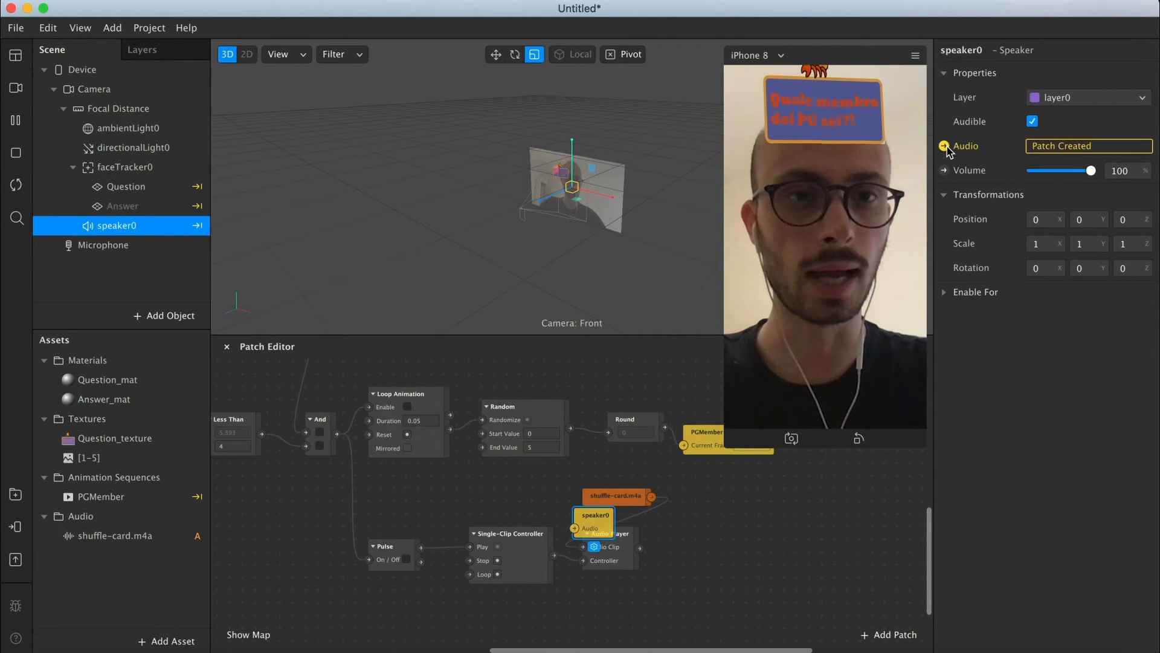
pyautogui.moveTo(605, 514)
pyautogui.mouseDown()
pyautogui.moveTo(689, 533)
pyautogui.moveTo(658, 549)
pyautogui.moveTo(700, 536)
pyautogui.mouseUp()
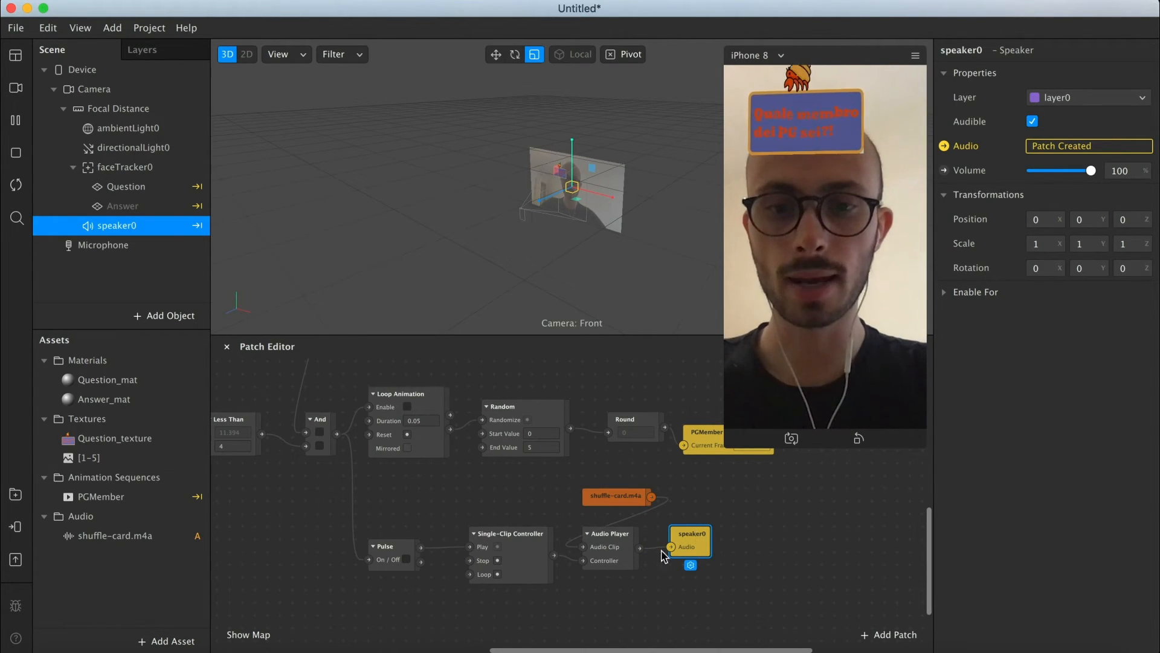
pyautogui.moveTo(612, 502); pyautogui.dragTo(574, 504)
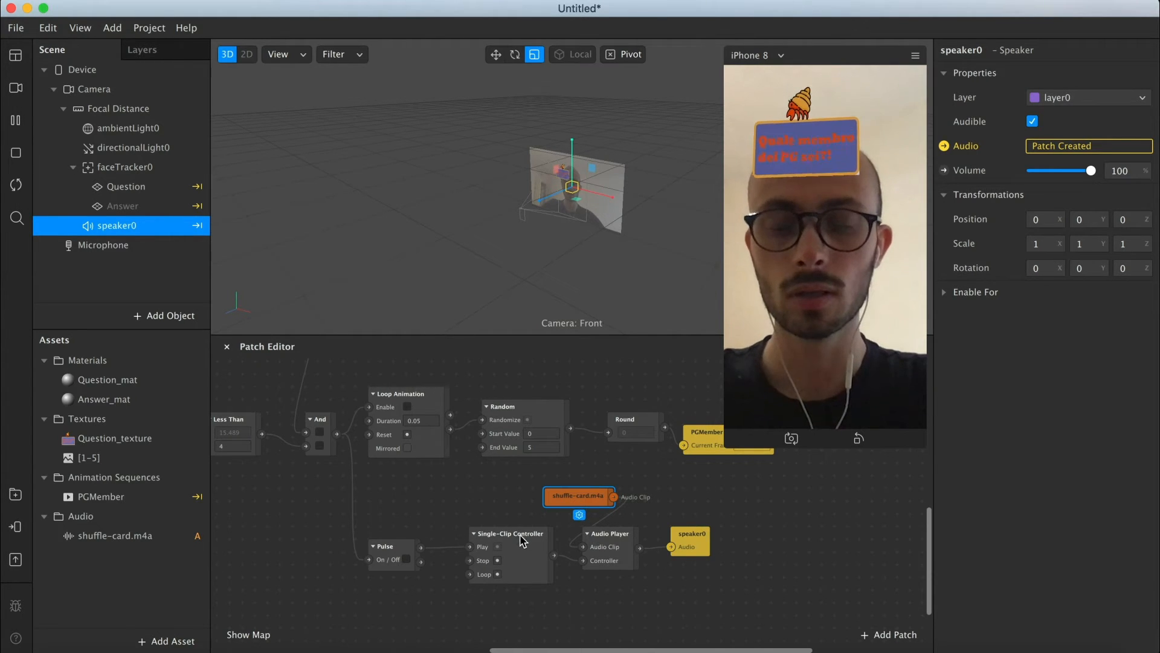
# Simulate screen taps in the preview to test the shuffle sound, and move the shuffle-card.m4a patch above the Single-Clip Controller
pyautogui.click(798, 348)
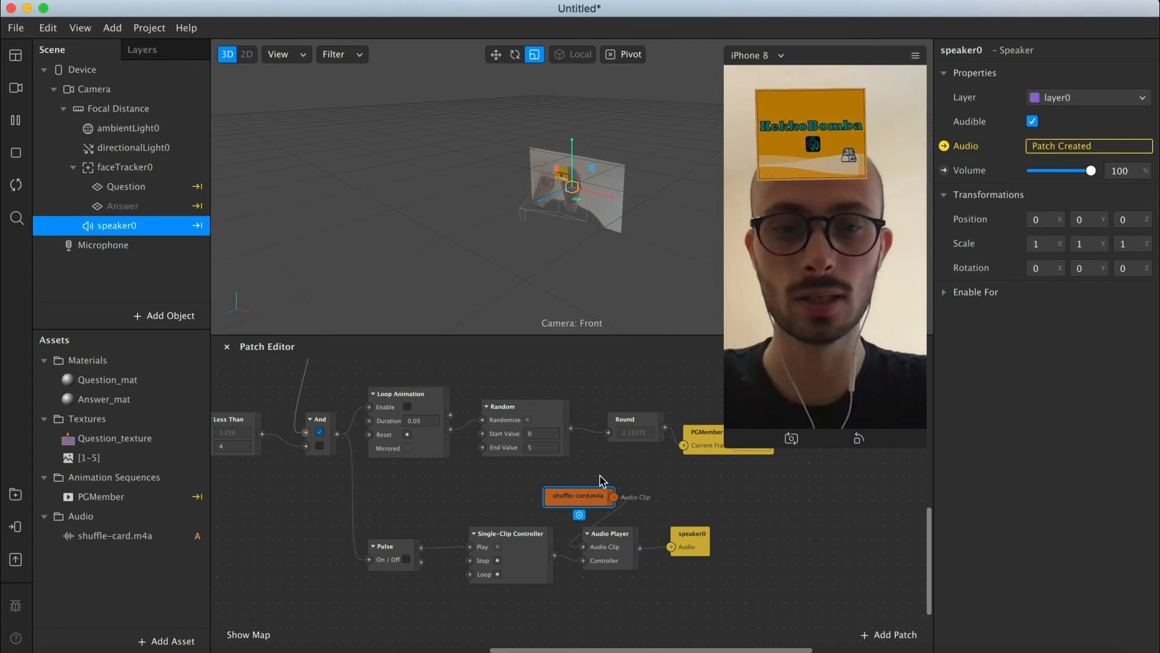
pyautogui.moveTo(582, 499); pyautogui.dragTo(544, 486)
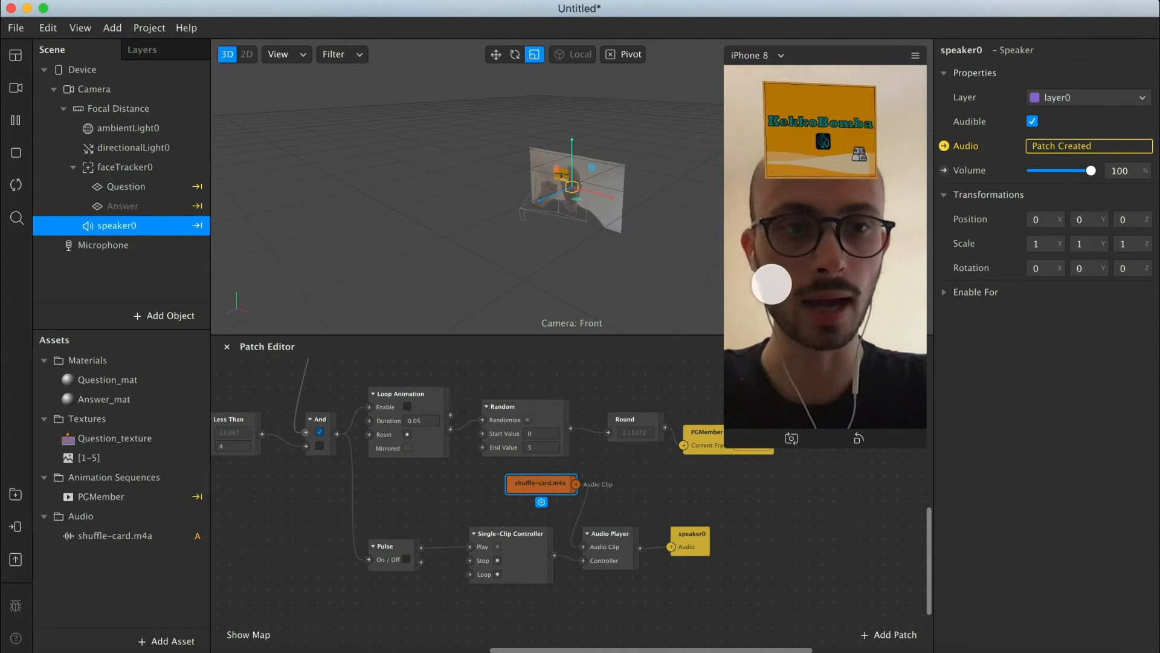
pyautogui.click(803, 275)
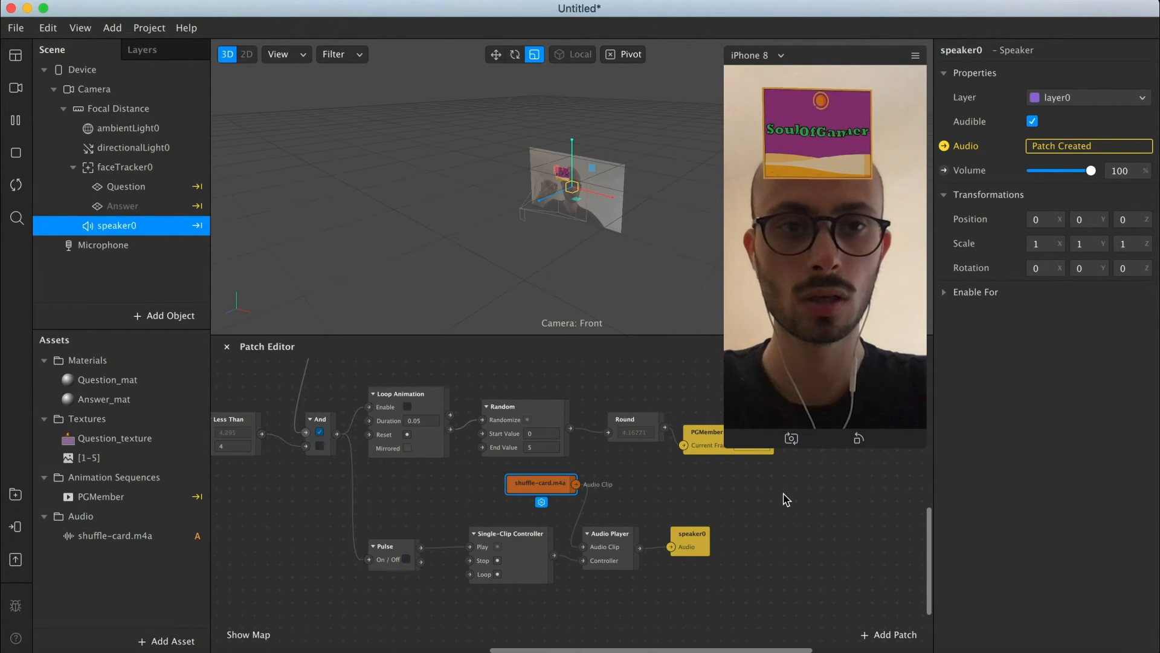
# Wire the lower Pulse's Turned Off output to the Single-Clip Controller's Stop input, and shift the shuffle-card.m4a patch slightly toward the Audio Player
pyautogui.click(101, 536)
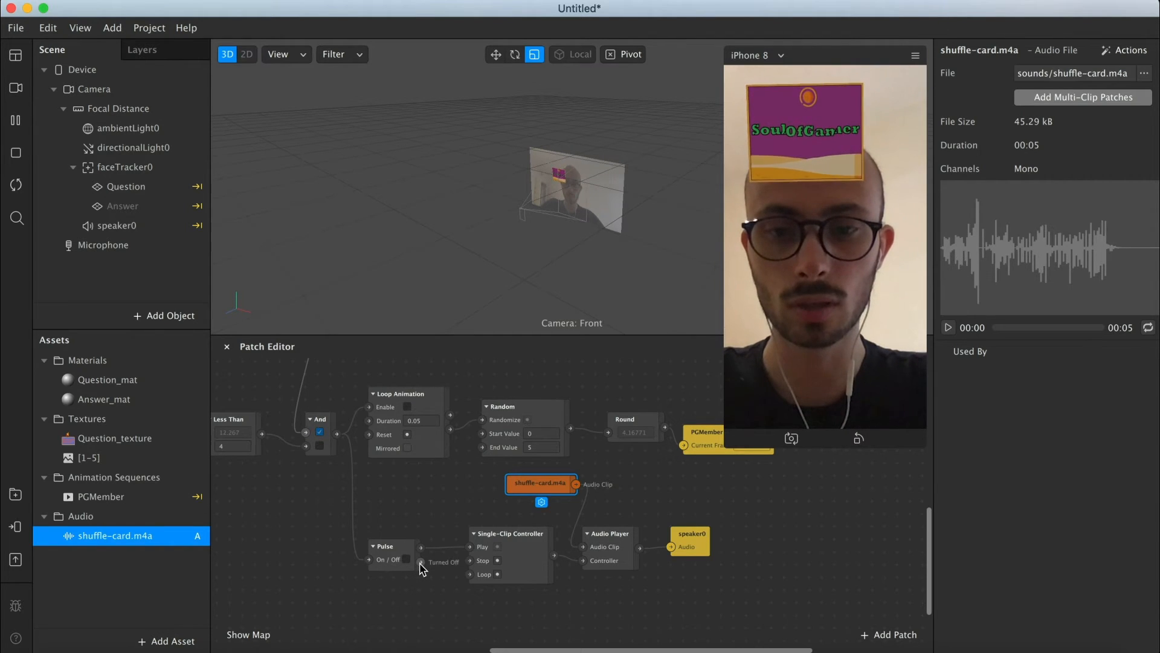
pyautogui.moveTo(420, 563); pyautogui.dragTo(472, 561)
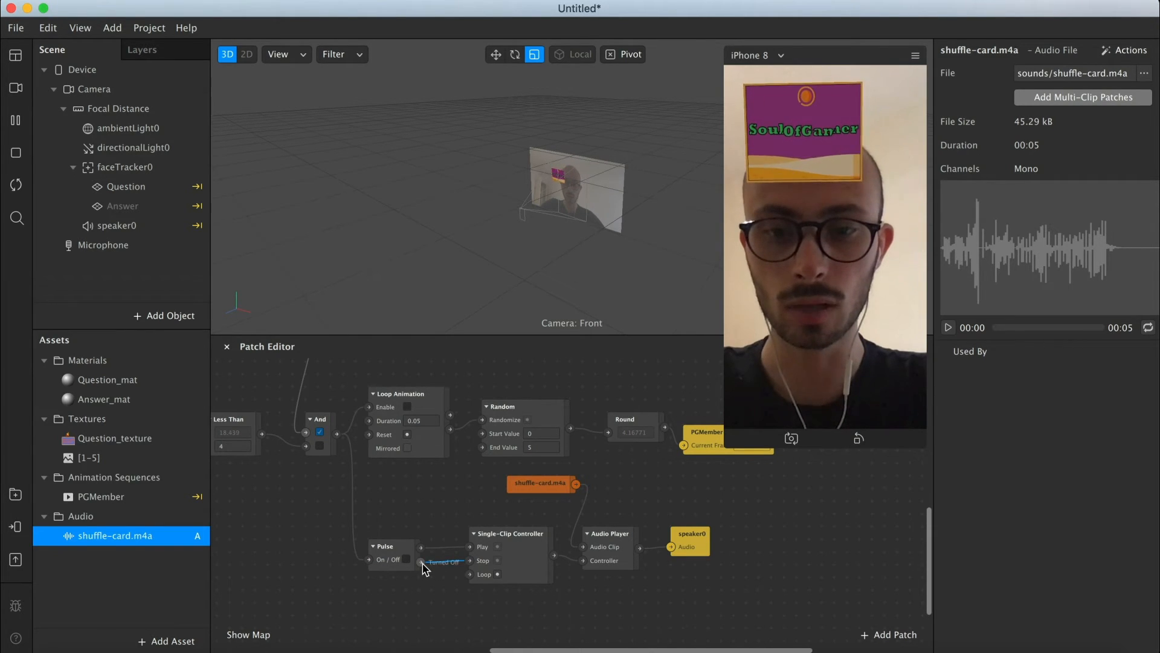
pyautogui.moveTo(425, 562); pyautogui.dragTo(470, 561)
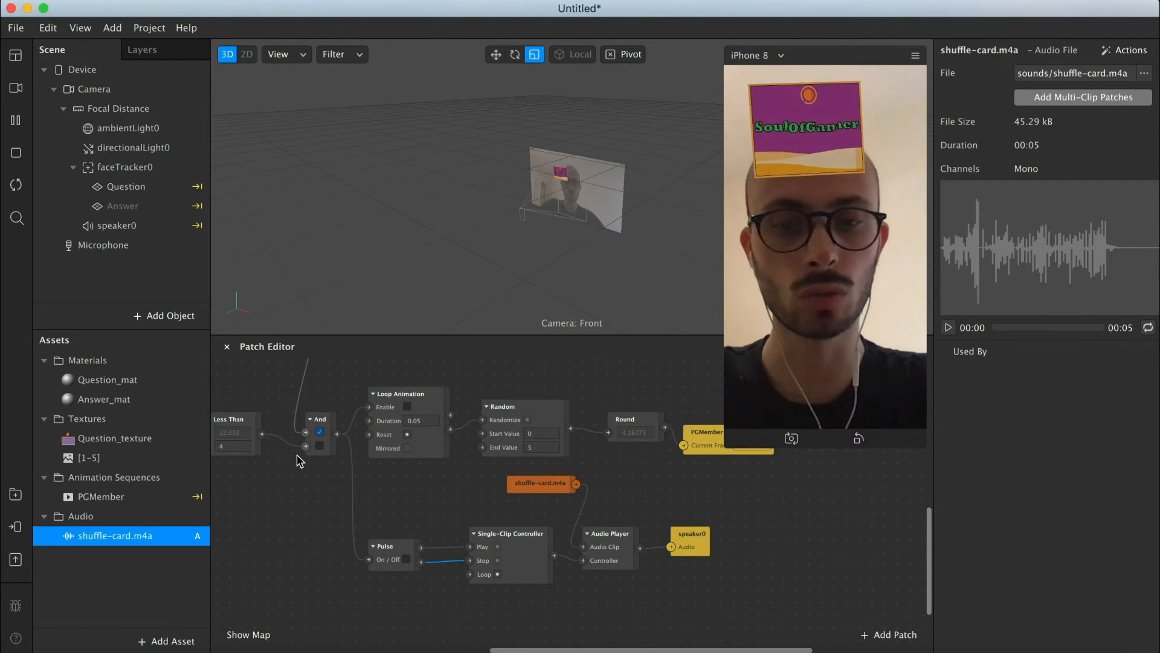
pyautogui.hscroll(-5, 311, 472)
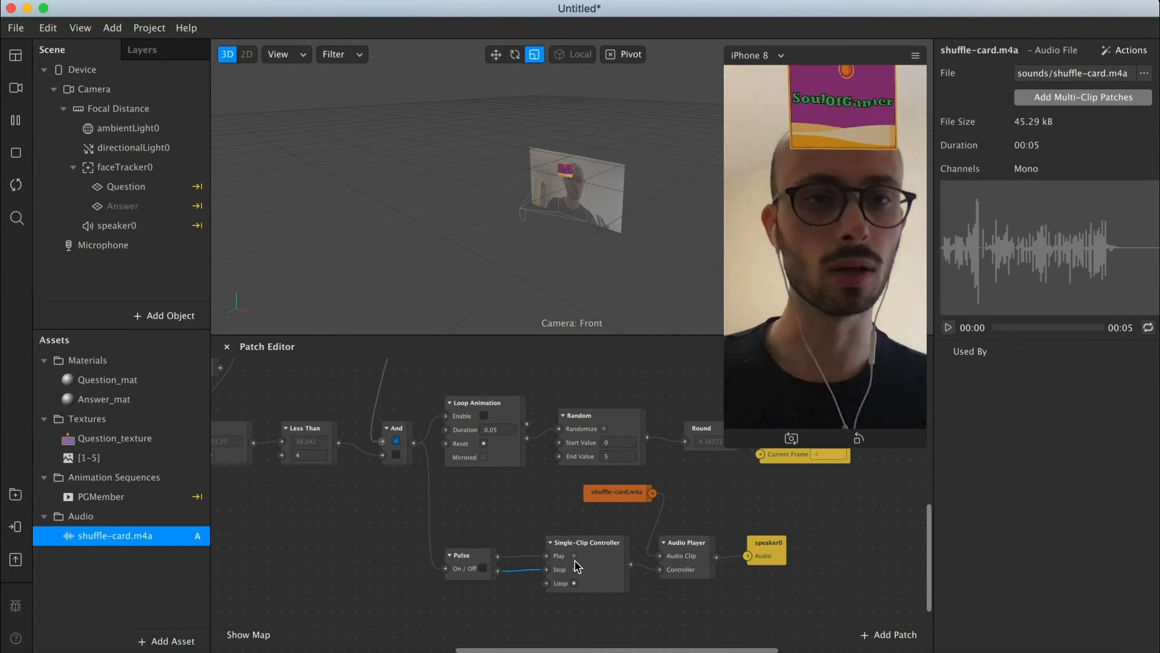
pyautogui.moveTo(632, 493); pyautogui.dragTo(645, 493)
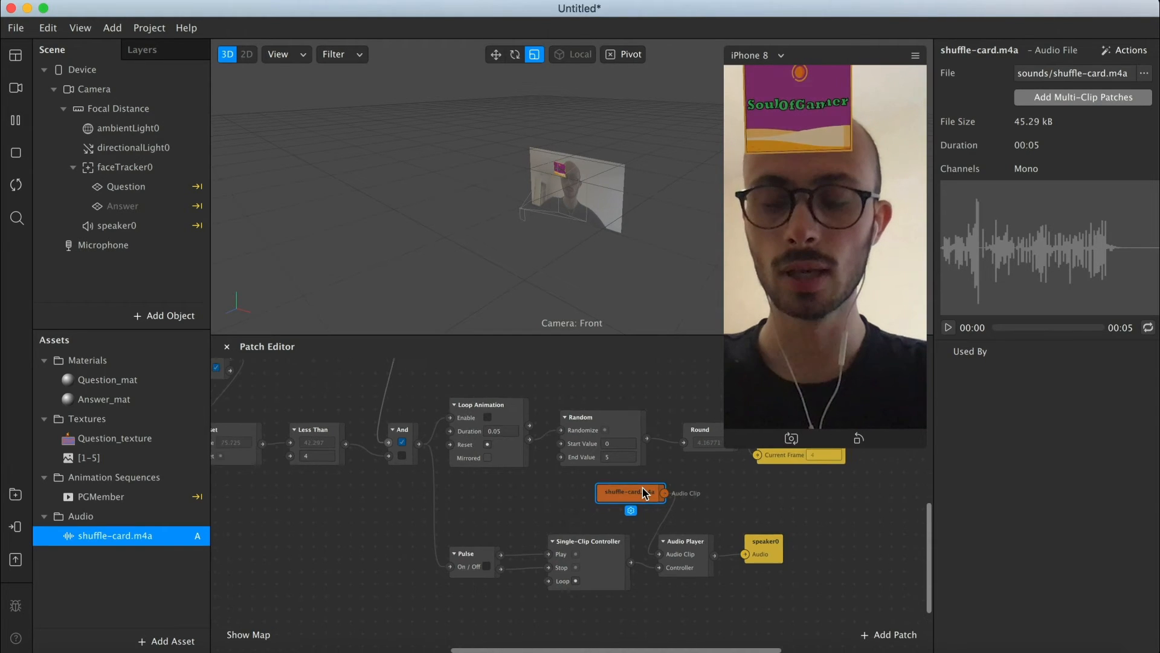
# Examine the complete patch graph with all patches in view and nothing selected
pyautogui.scroll(-5, 645, 492)
pyautogui.scroll(-4, 645, 493)
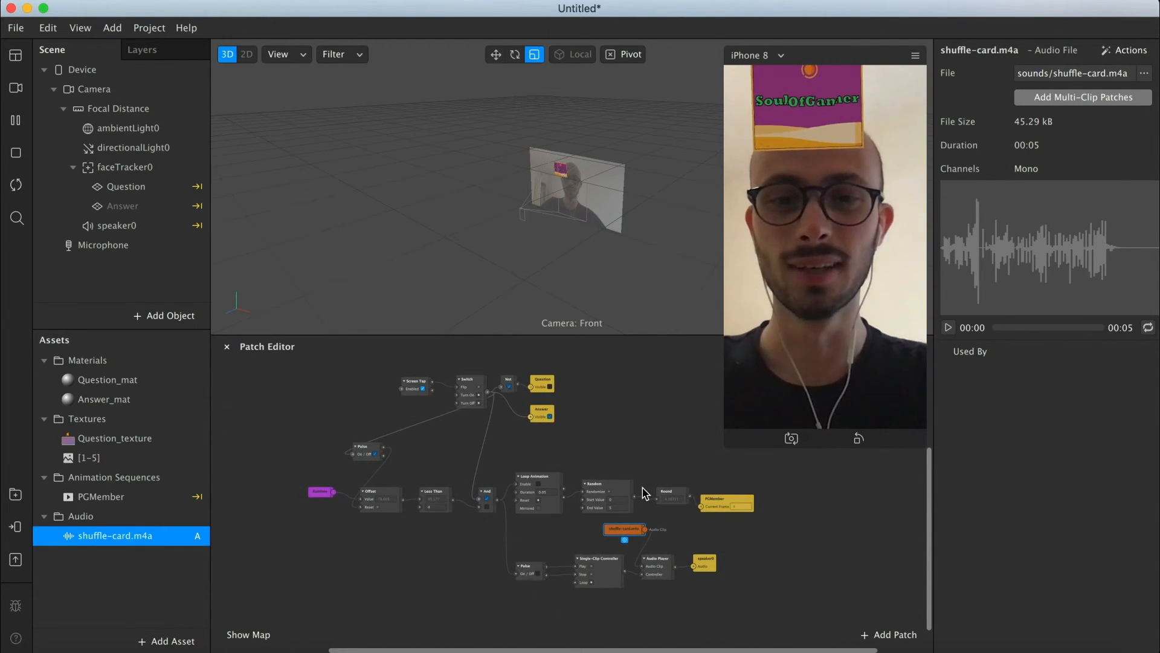
pyautogui.hscroll(2, 645, 492)
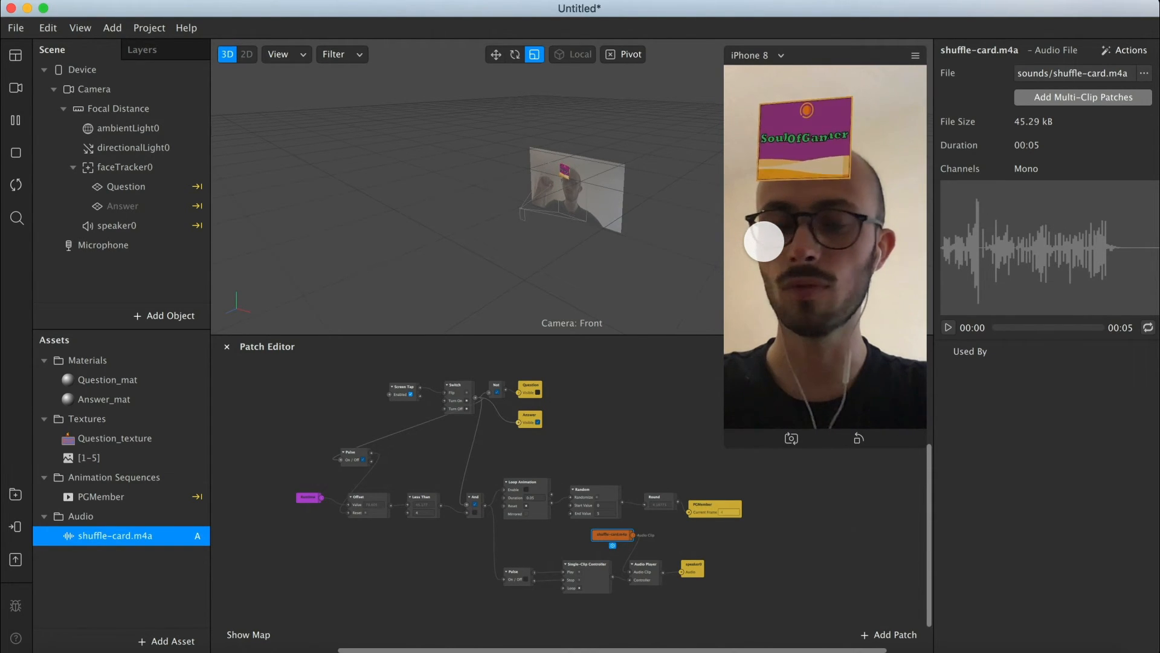
pyautogui.click(665, 544)
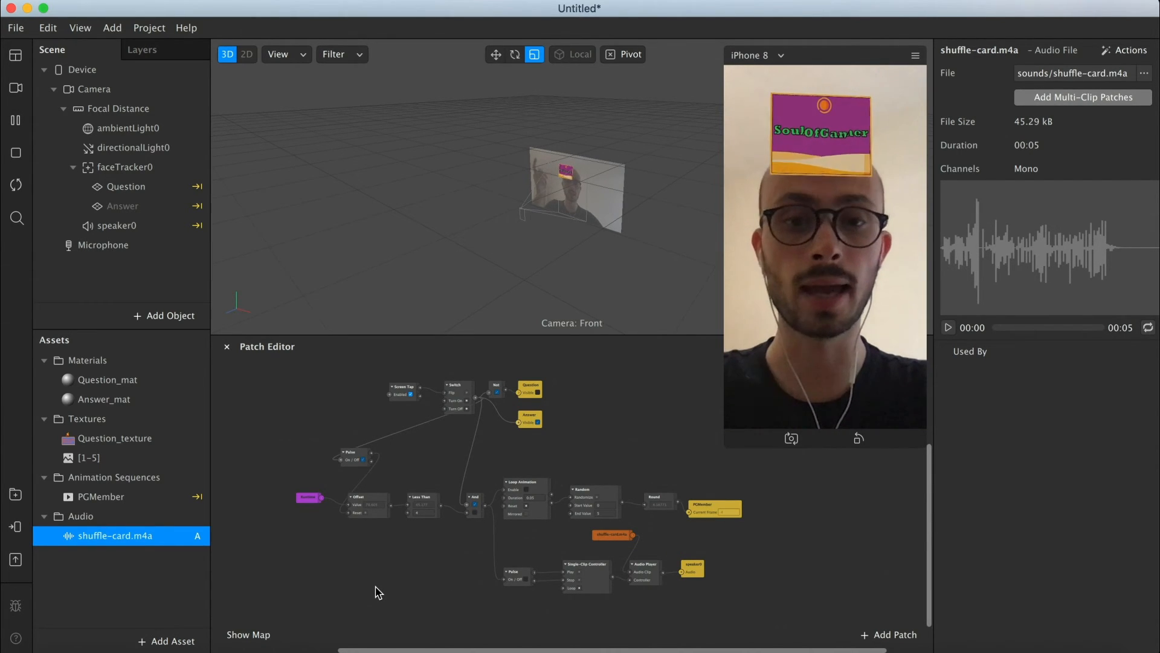
# Add a Less Than patch below the graph, feed it from the Runtime patch, and set its comparison value to 6
pyautogui.scroll(-3, 376, 592)
pyautogui.hscroll(-2, 376, 593)
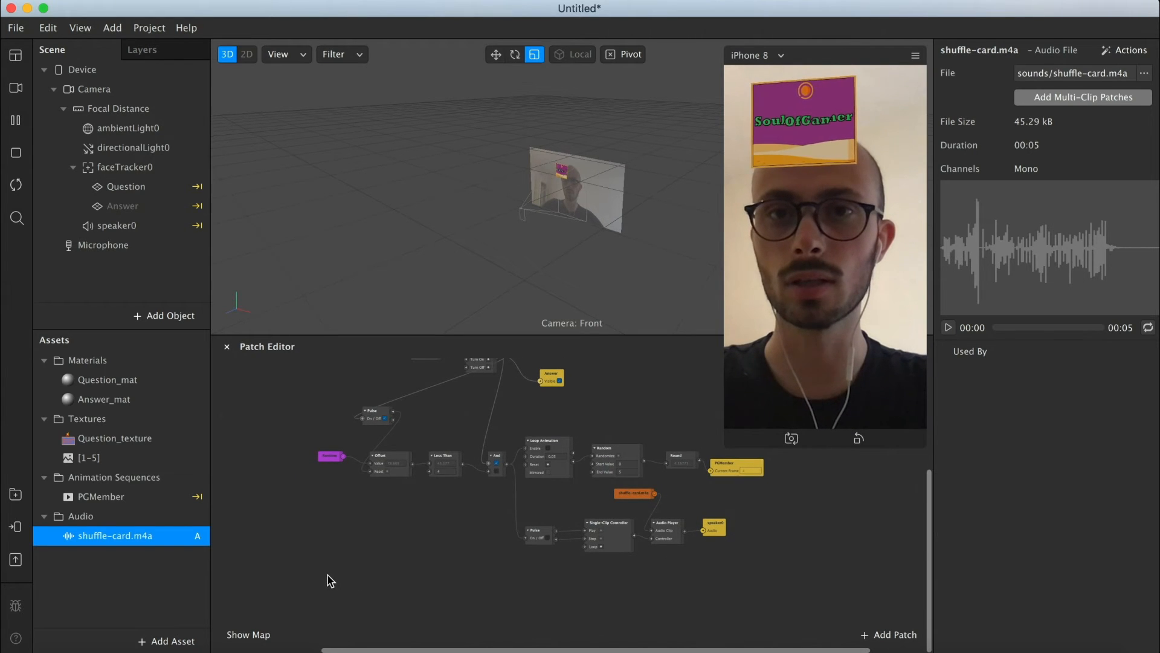
pyautogui.doubleClick(340, 586)
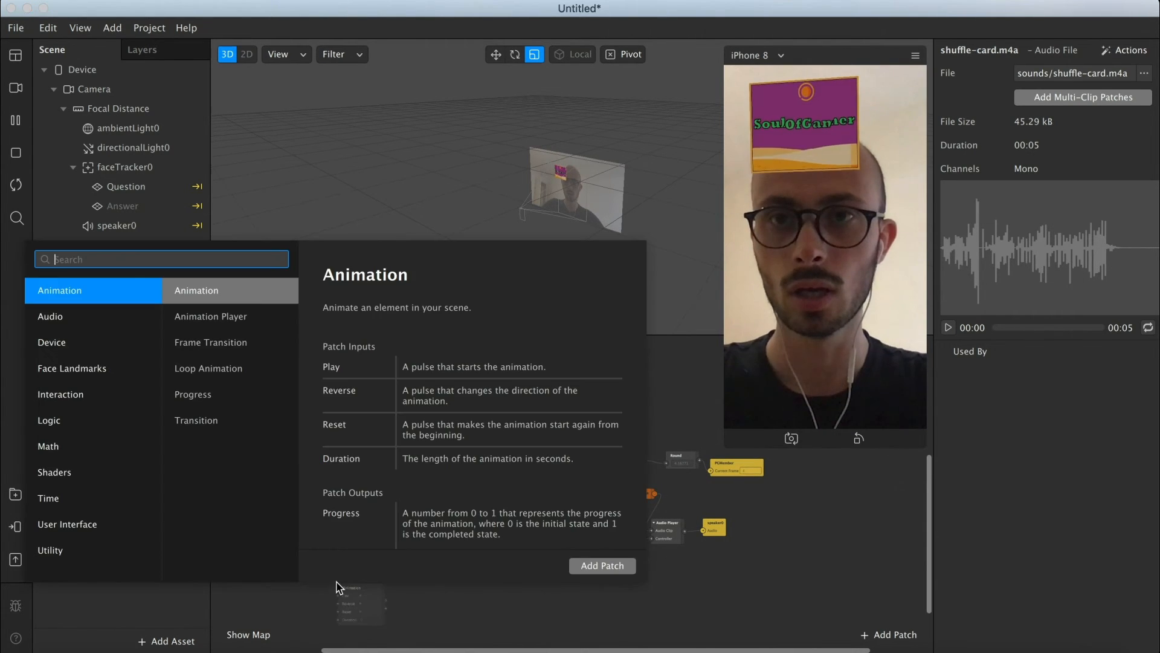
pyautogui.write('less')
pyautogui.press('Return')
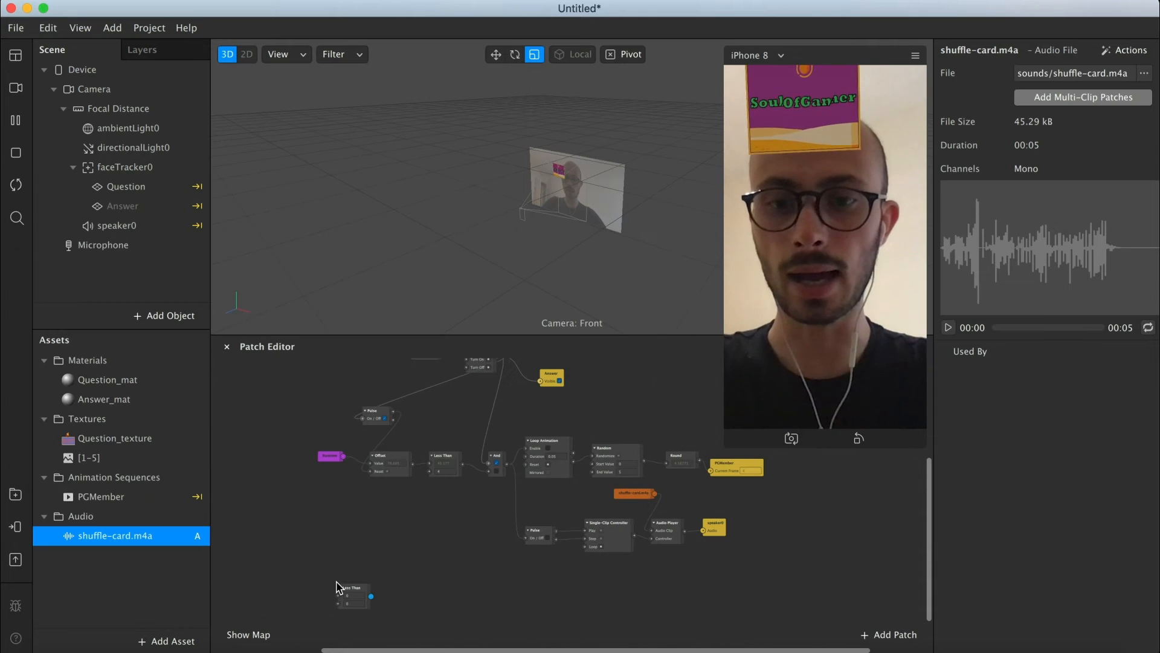
pyautogui.scroll(5, 348, 589)
pyautogui.moveTo(345, 591); pyautogui.dragTo(366, 487)
pyautogui.scroll(-4, 365, 486)
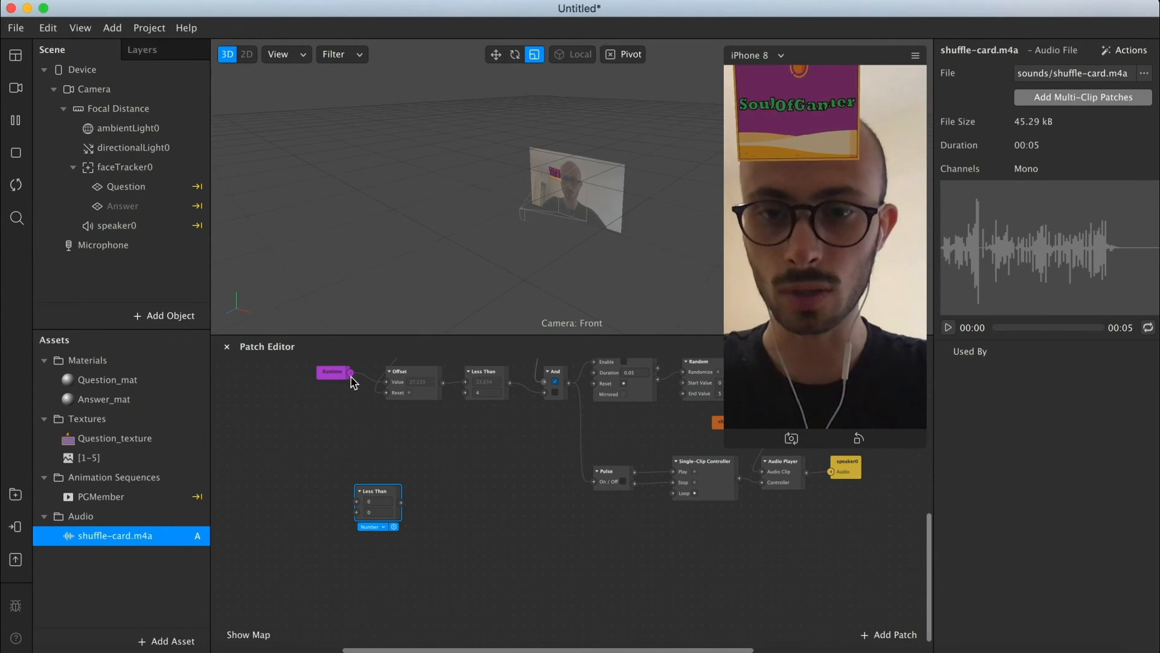
pyautogui.moveTo(352, 377); pyautogui.dragTo(351, 511)
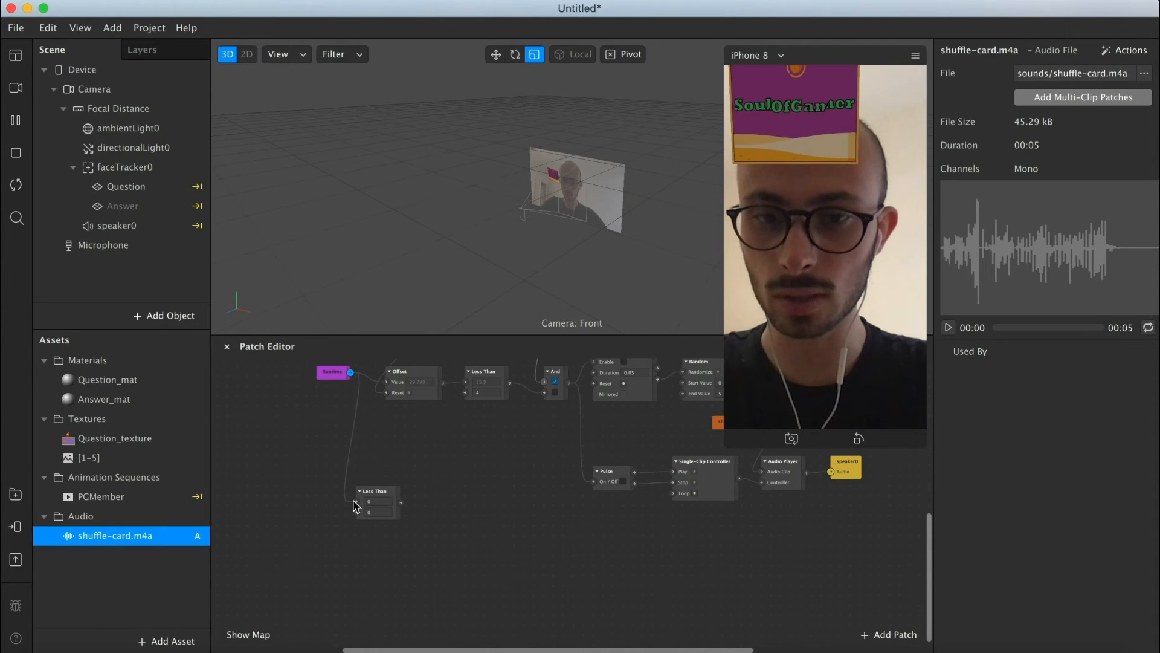
pyautogui.click(378, 512)
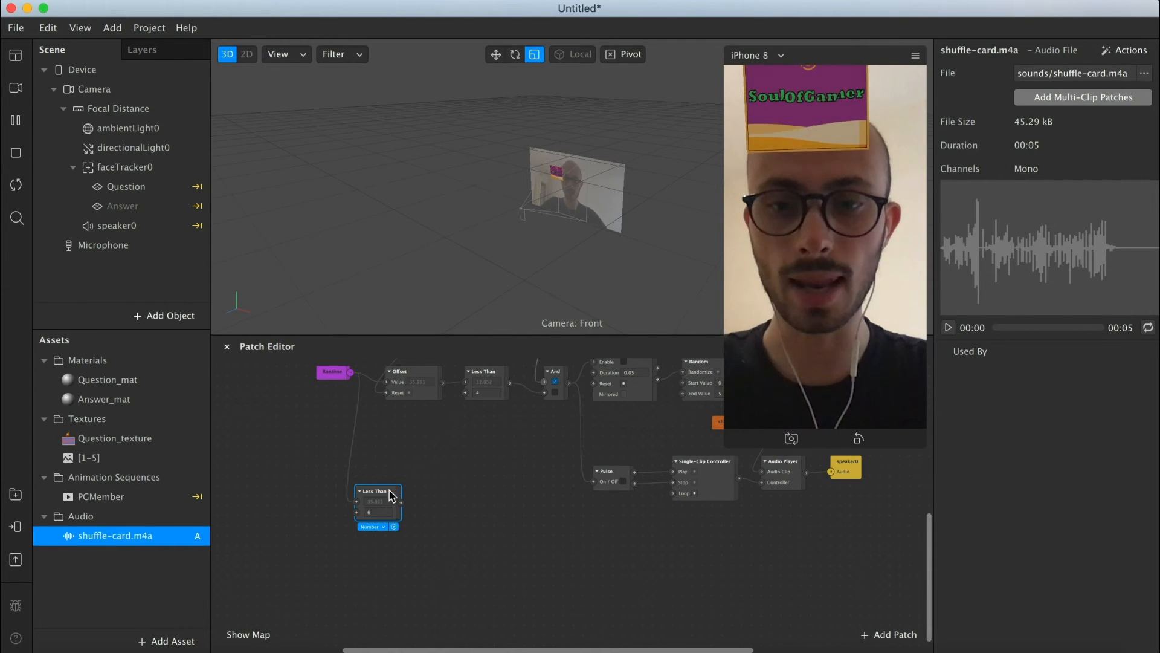
pyautogui.moveTo(391, 491); pyautogui.dragTo(382, 527)
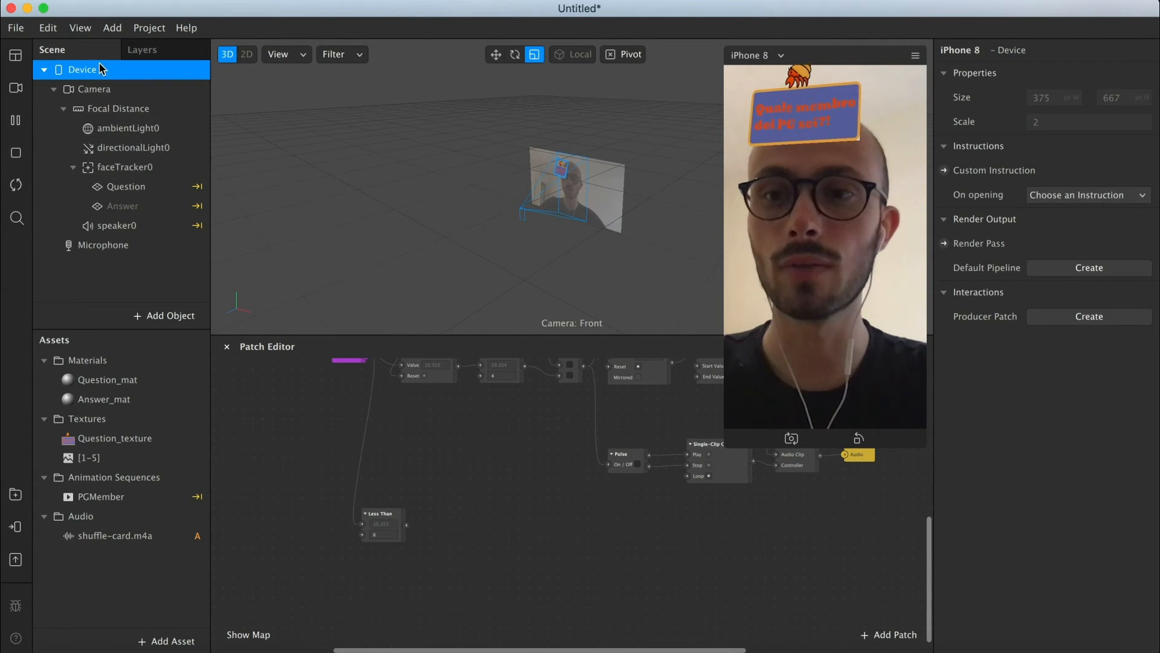
# Create a patch for the device's Custom Instruction property and wire the new Less Than output to its Enabled input
pyautogui.click(944, 171)
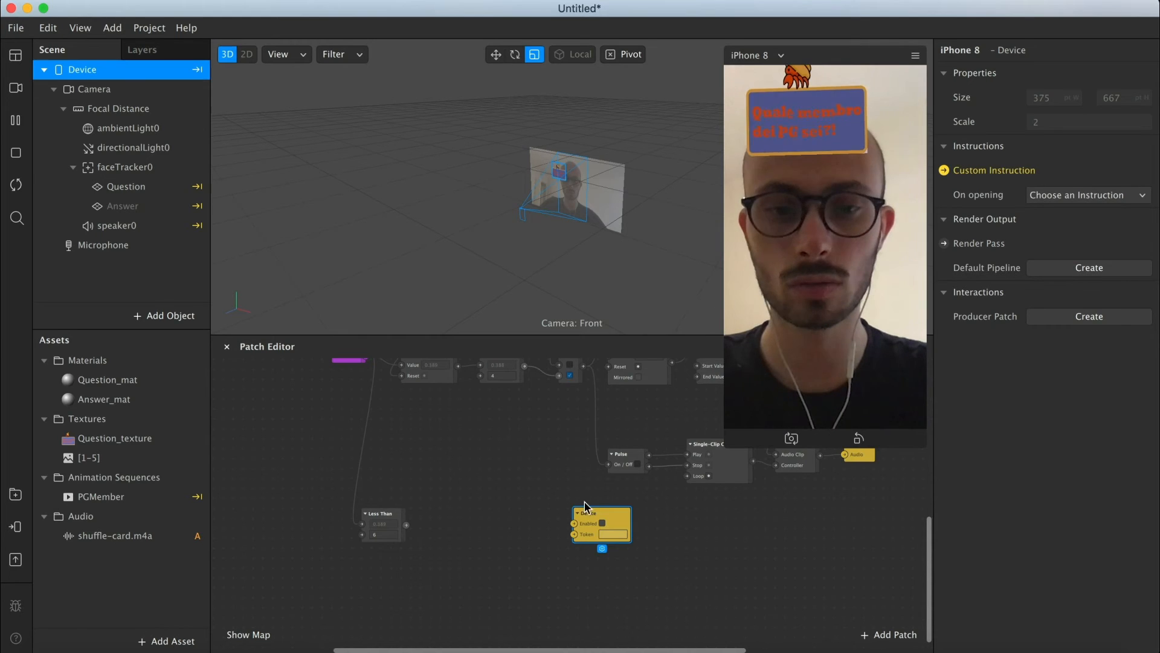
pyautogui.moveTo(576, 517); pyautogui.dragTo(451, 524)
pyautogui.scroll(3, 451, 523)
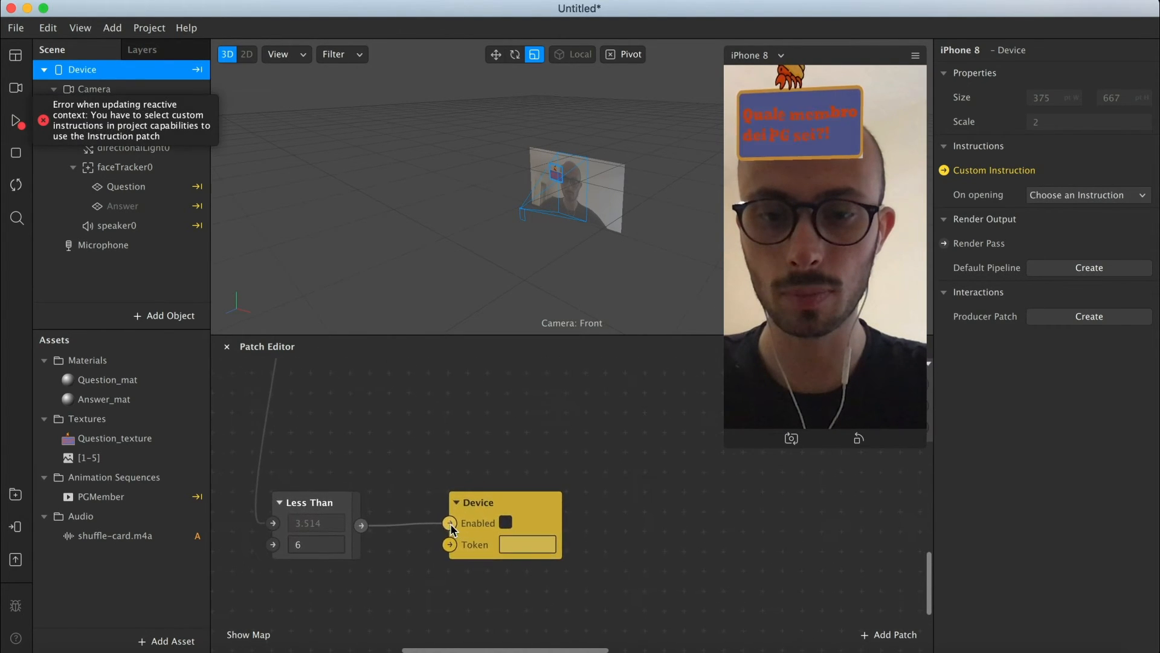
pyautogui.click(543, 530)
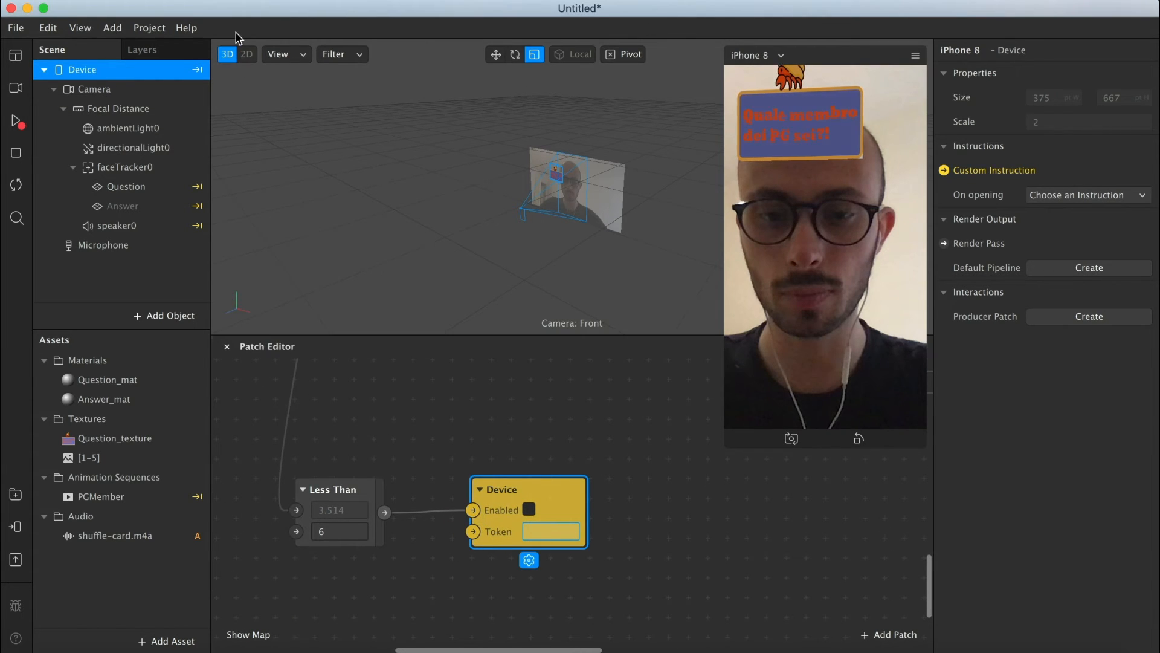
# Open the project's capabilities and expand the Custom Instructions settings under Instructions
pyautogui.click(150, 28)
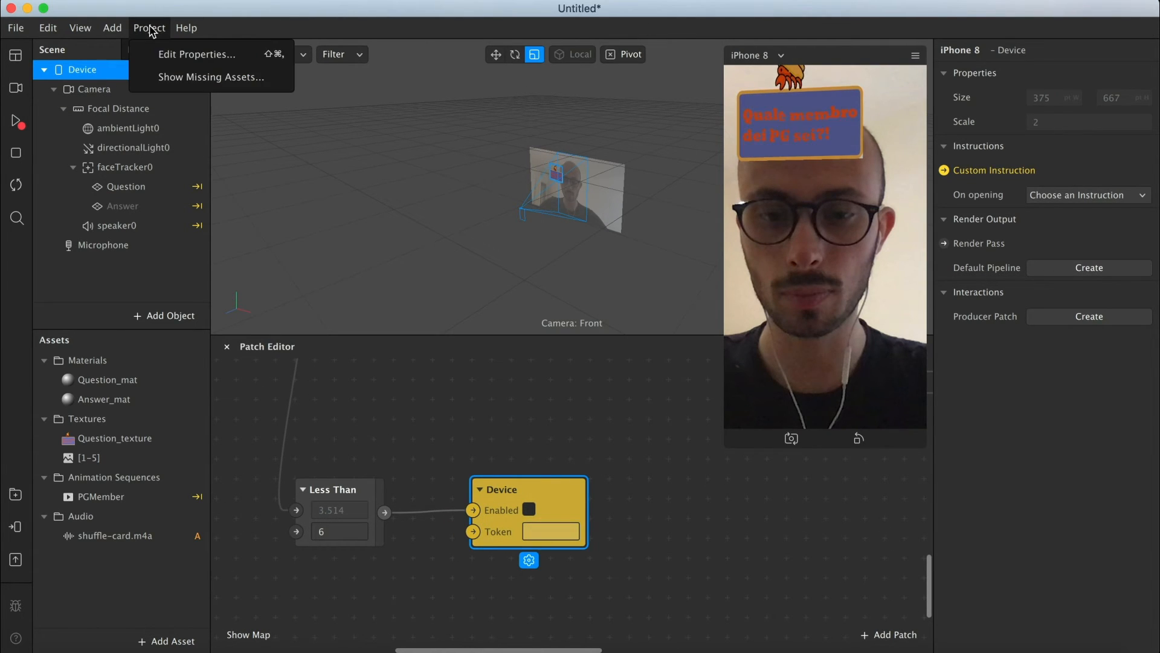
pyautogui.click(160, 55)
pyautogui.click(351, 185)
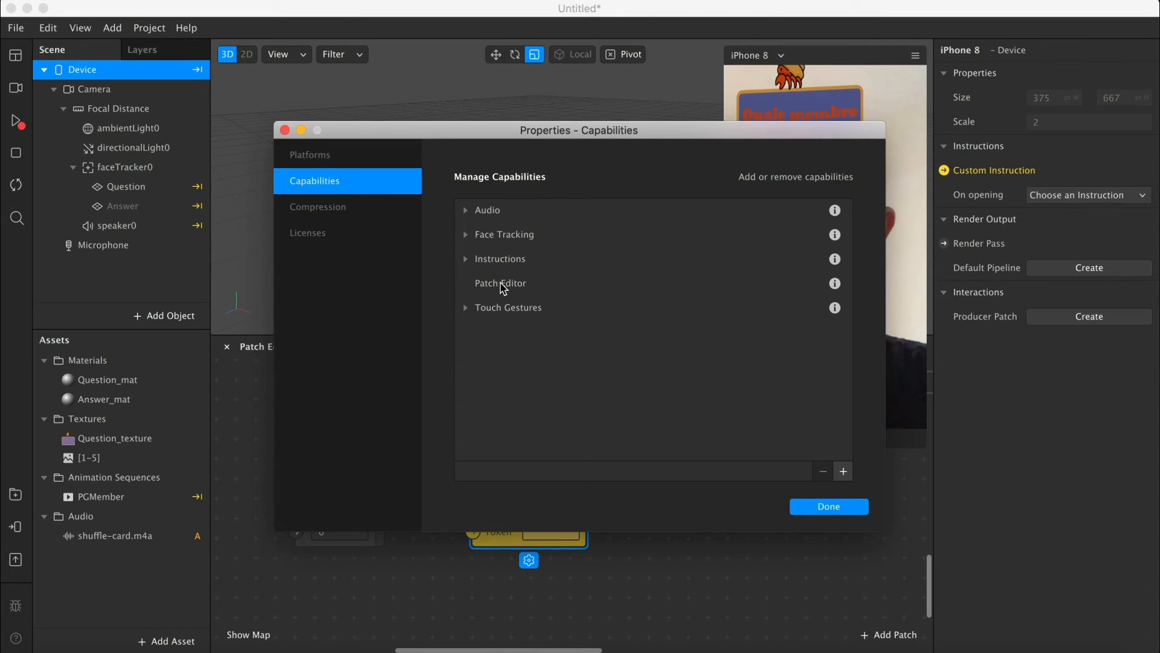
pyautogui.click(466, 260)
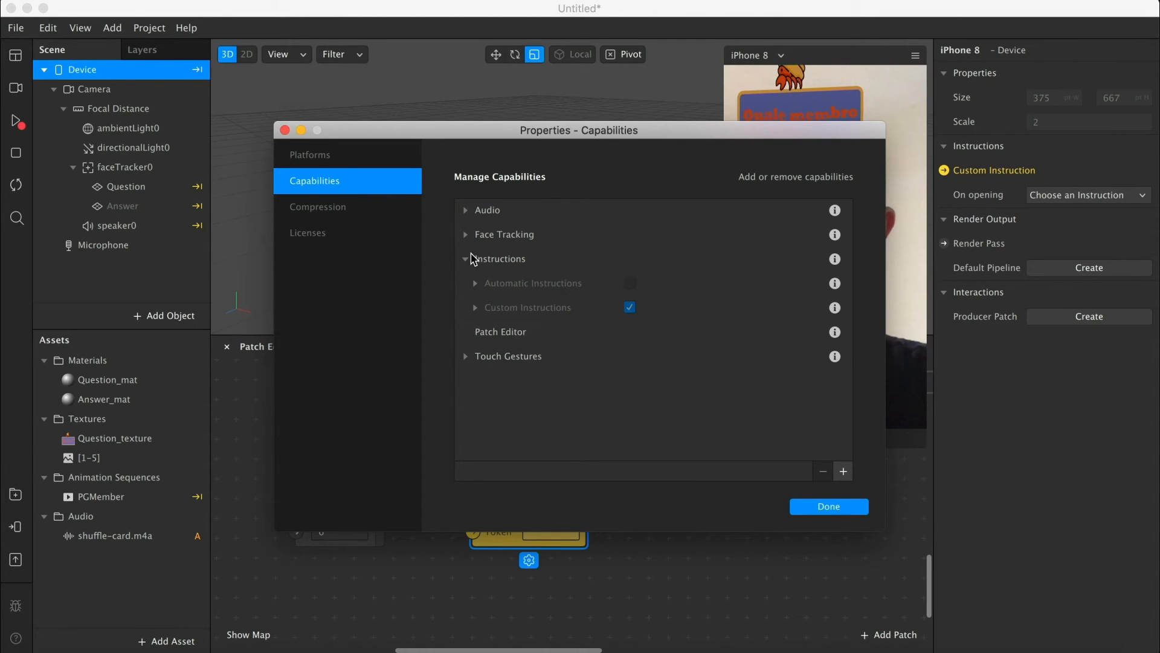
pyautogui.click(158, 29)
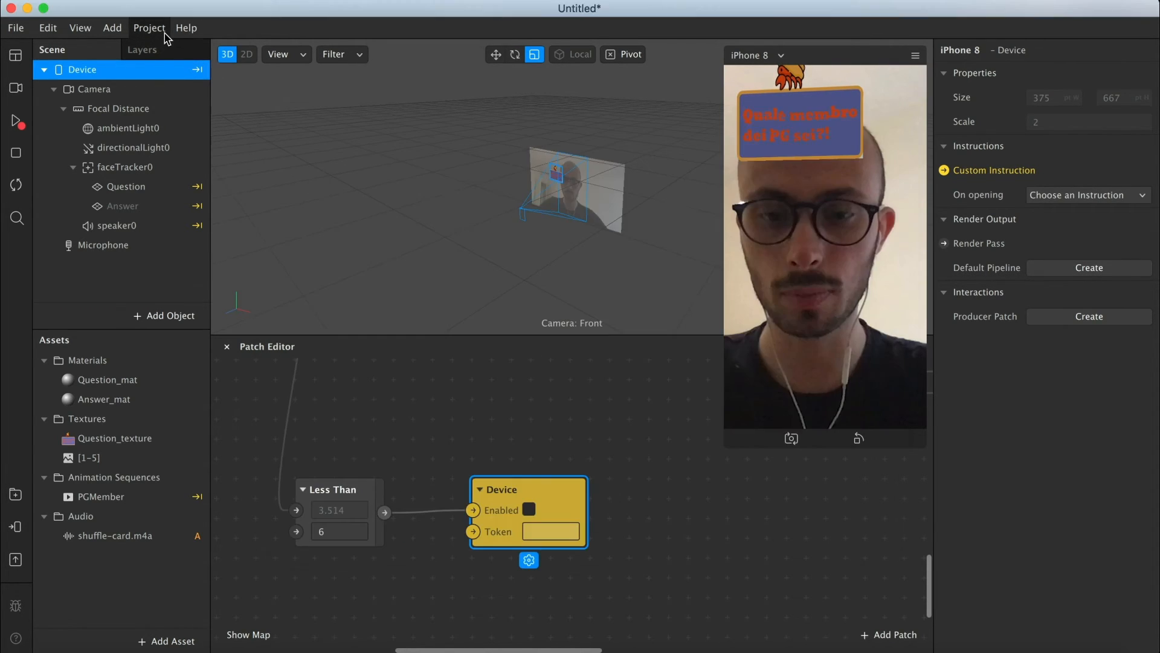
pyautogui.click(175, 53)
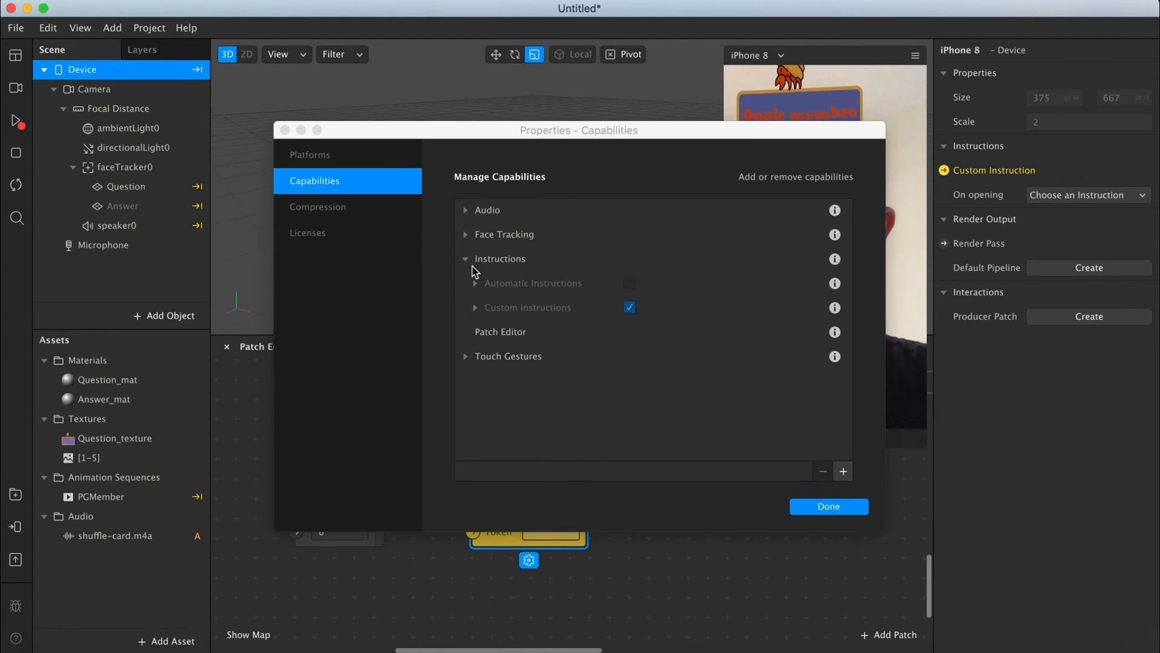
pyautogui.click(475, 309)
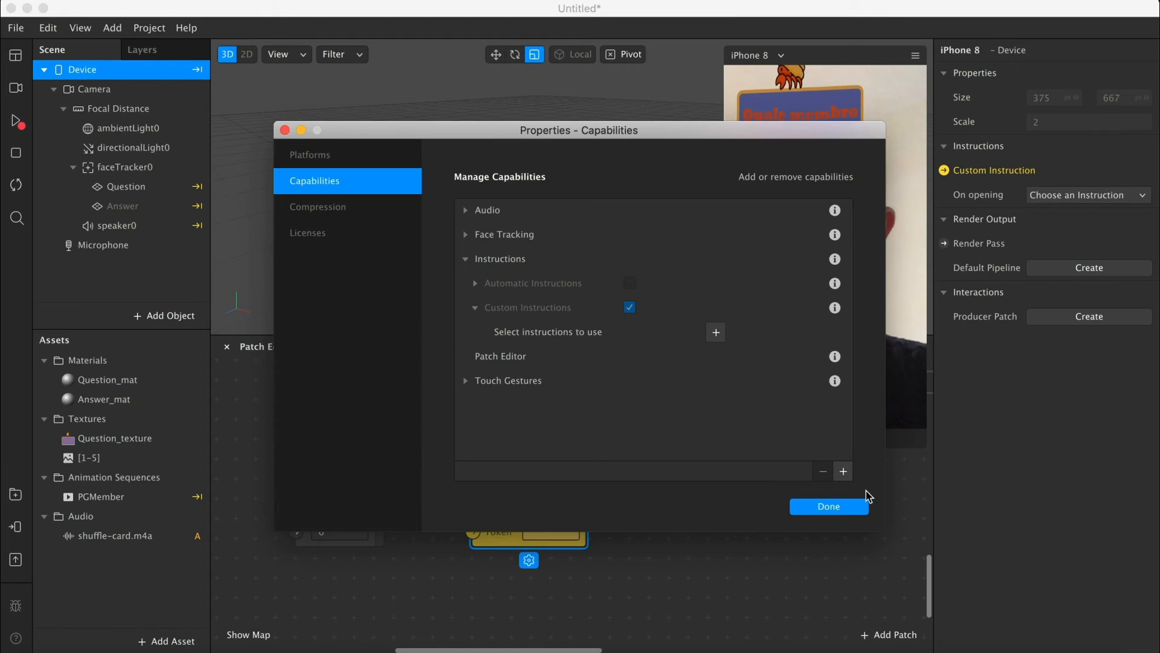
# Find the "Tap and hold the record button to start" instruction and add it to the project's custom instructions
pyautogui.click(714, 332)
pyautogui.press('Down')
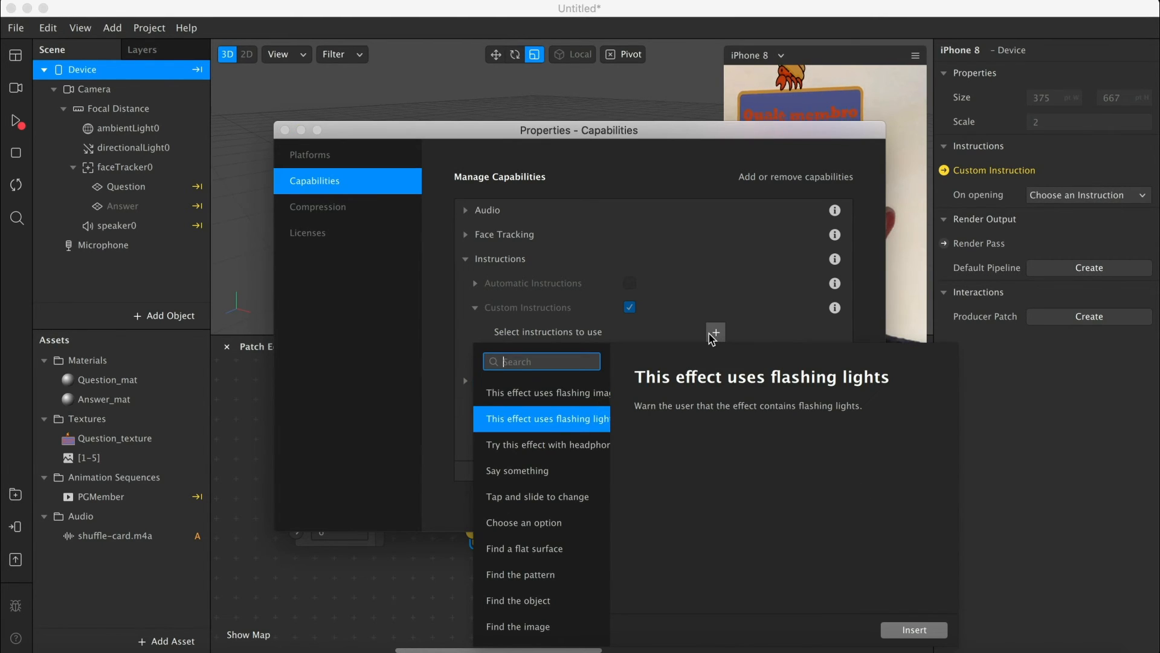
pyautogui.press('Down')
pyautogui.press('Down')
pyautogui.press('Down')
pyautogui.press('Down')
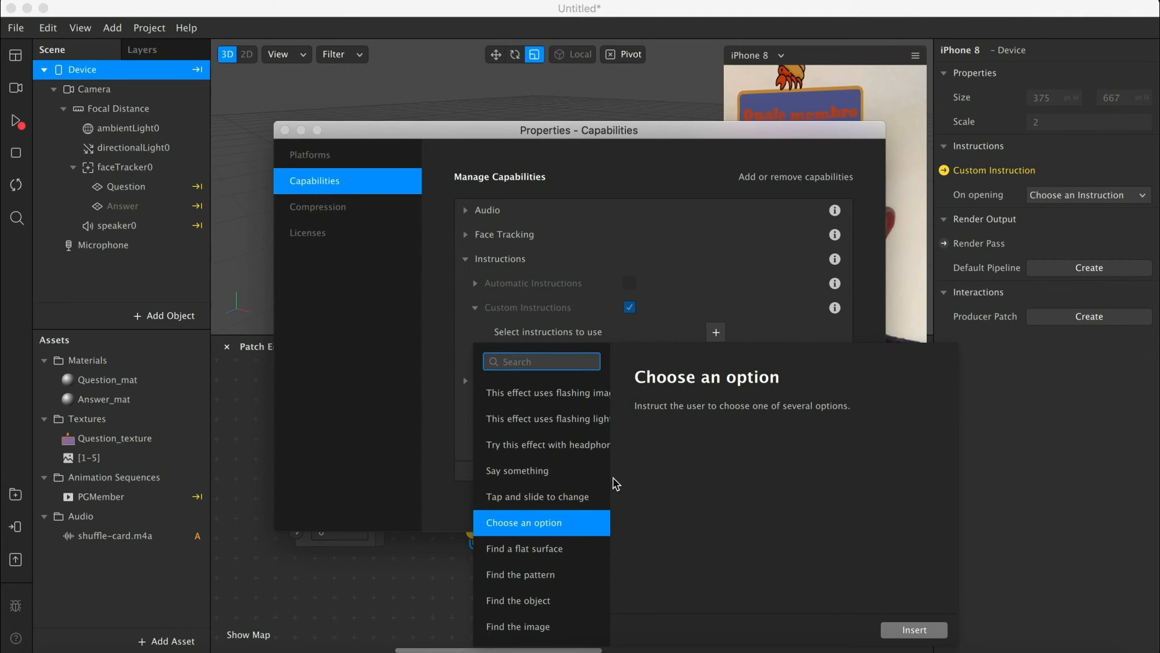
pyautogui.scroll(-1, 568, 525)
pyautogui.scroll(-5, 568, 525)
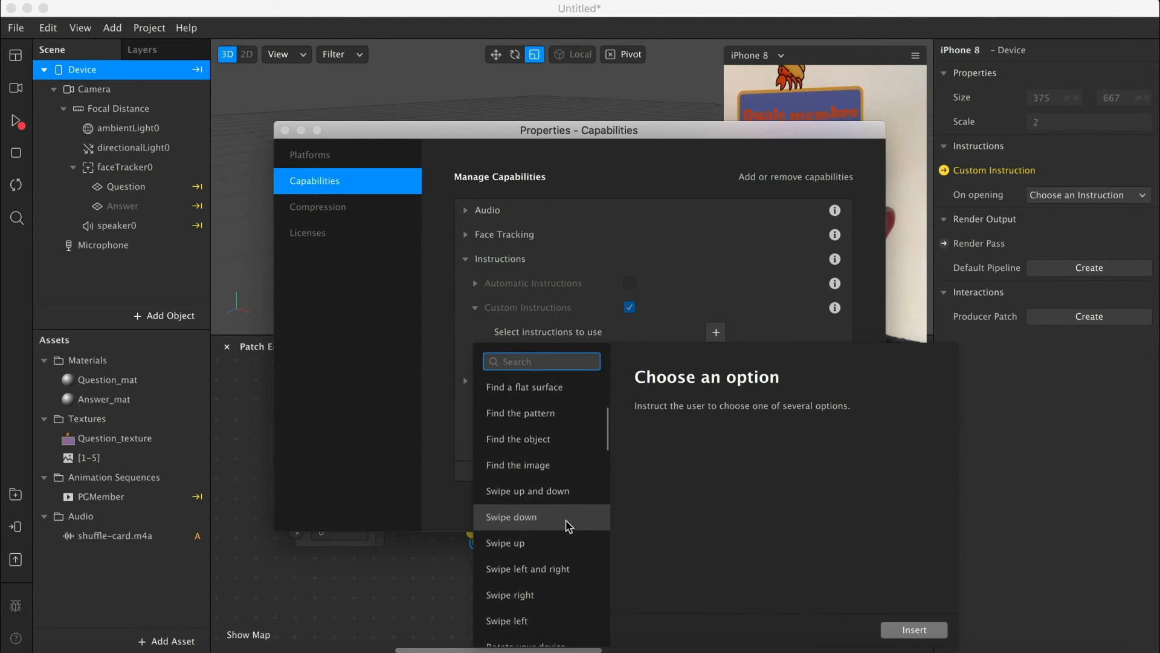
pyautogui.scroll(-4, 568, 525)
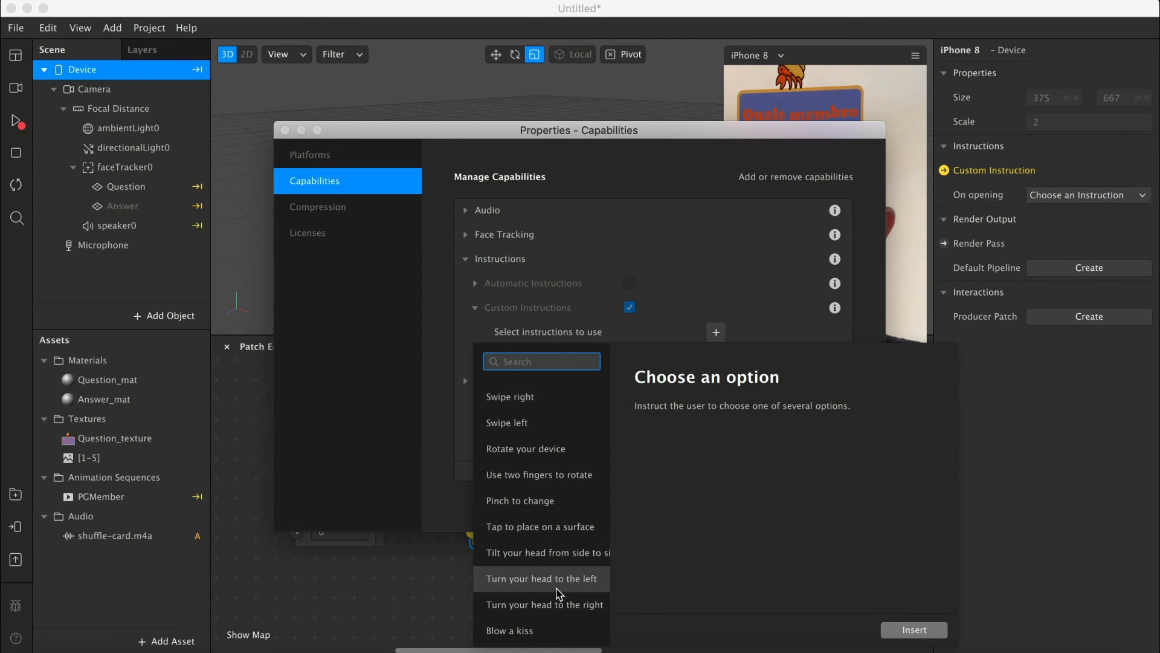
pyautogui.scroll(5, 557, 593)
pyautogui.write('rec')
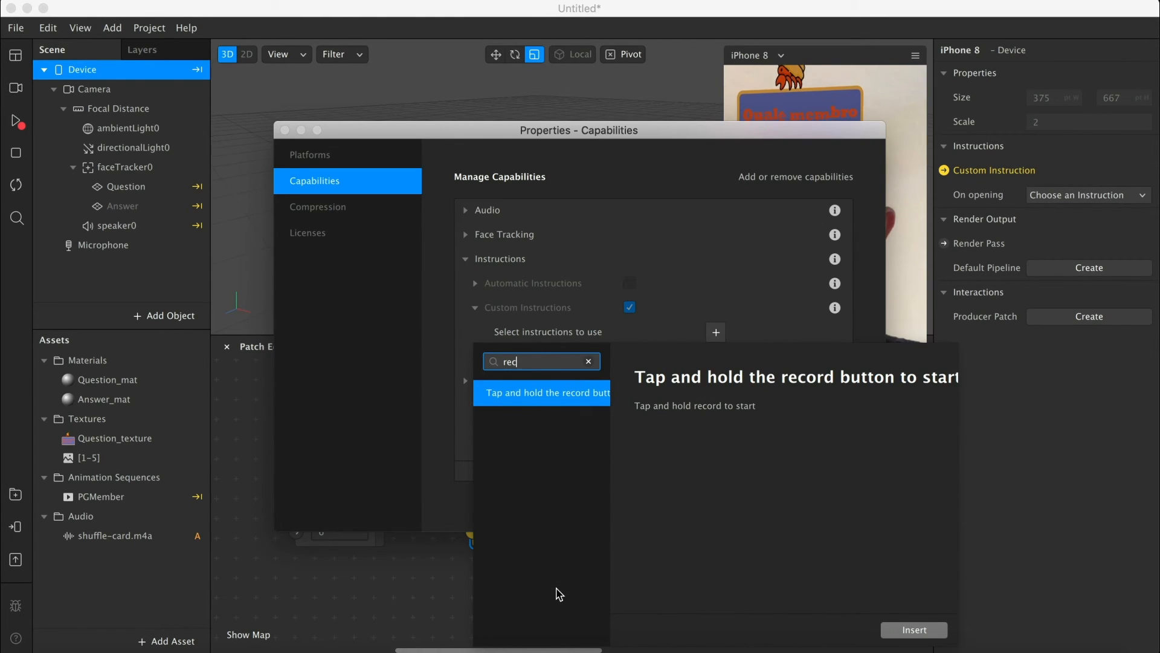
pyautogui.press('Return')
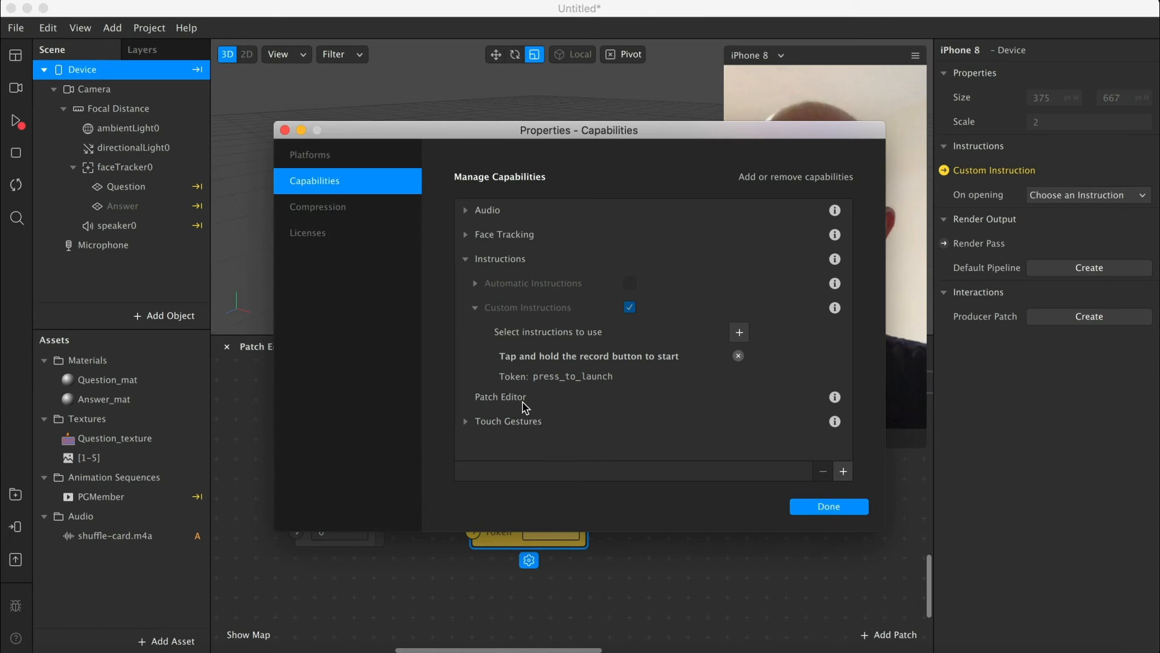
# Copy the instruction's token press_to_launch and enter it as the Device patch's Token
pyautogui.doubleClick(534, 378)
pyautogui.press('cmd+c')
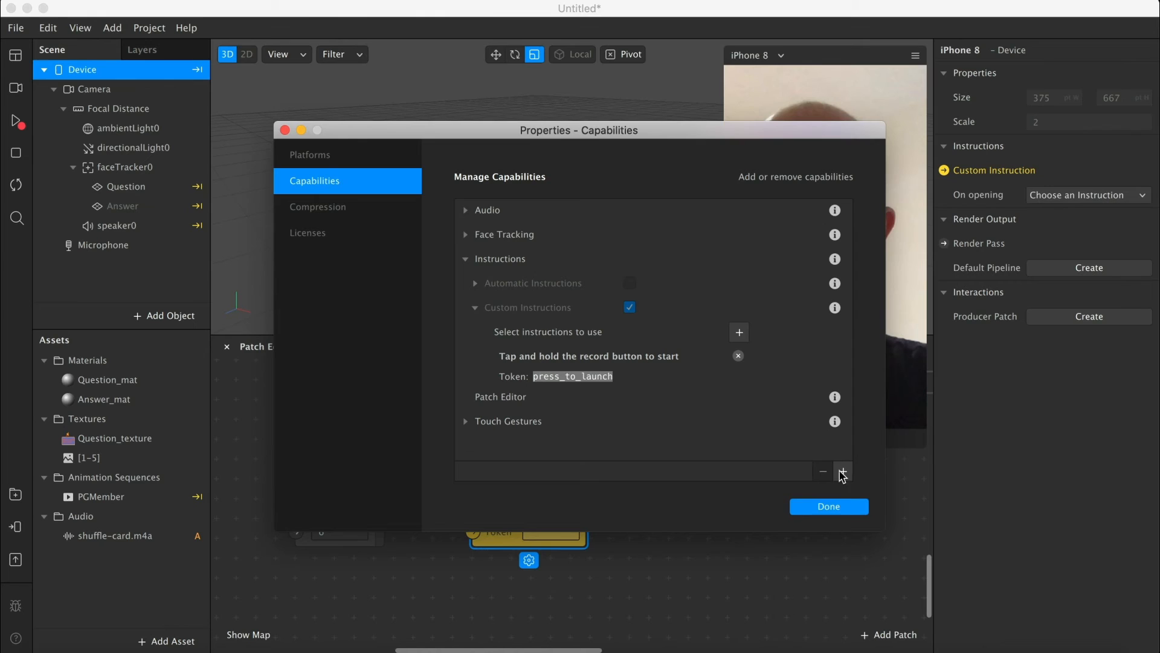
pyautogui.click(830, 505)
pyautogui.click(542, 531)
pyautogui.press('cmd+v')
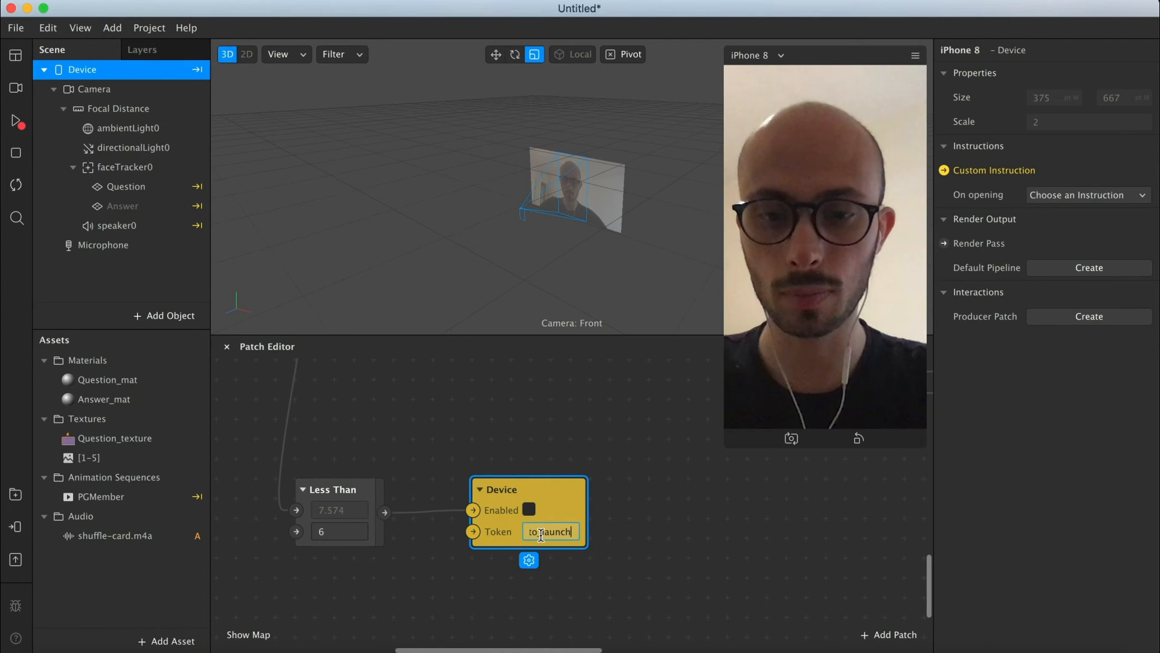
pyautogui.press('Return')
# Shrink the preview slightly and rerun the effect to test the instruction, moving the Device patch closer to the Less Than patch
pyautogui.moveTo(728, 440); pyautogui.dragTo(735, 420)
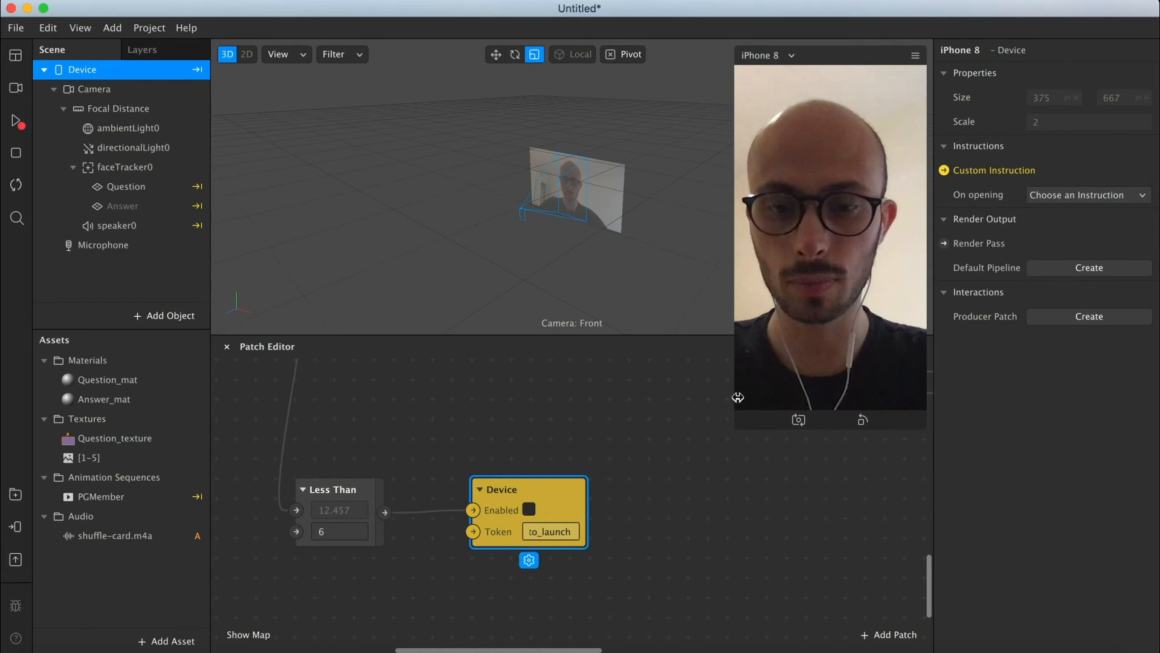
pyautogui.click(17, 122)
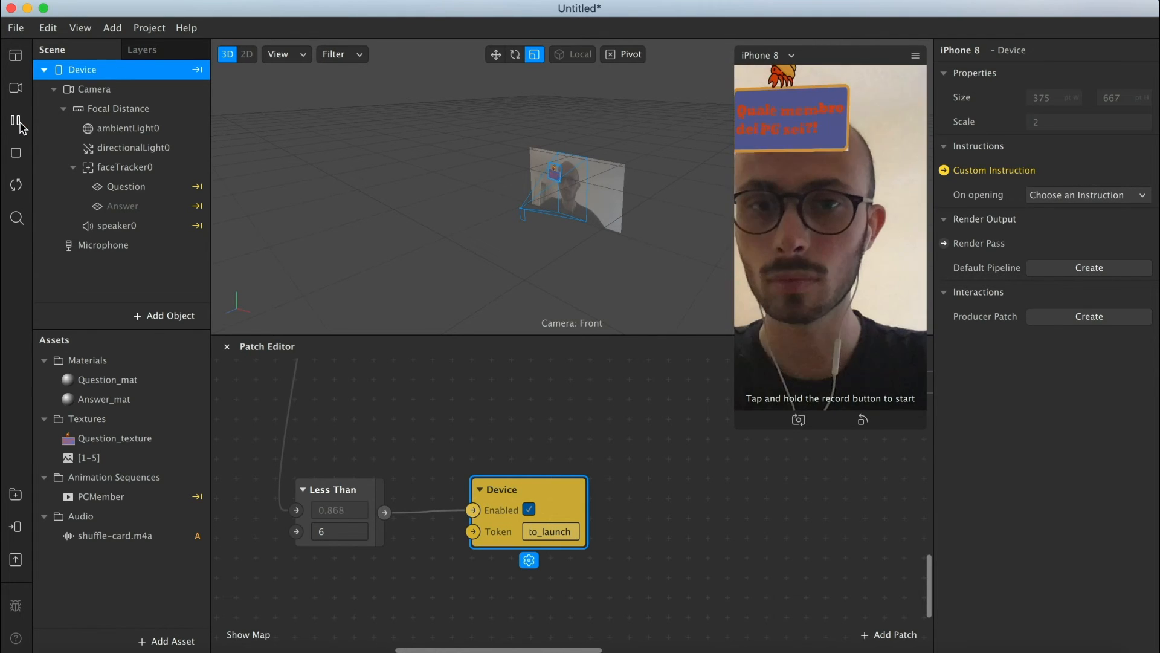
pyautogui.scroll(-2, 544, 384)
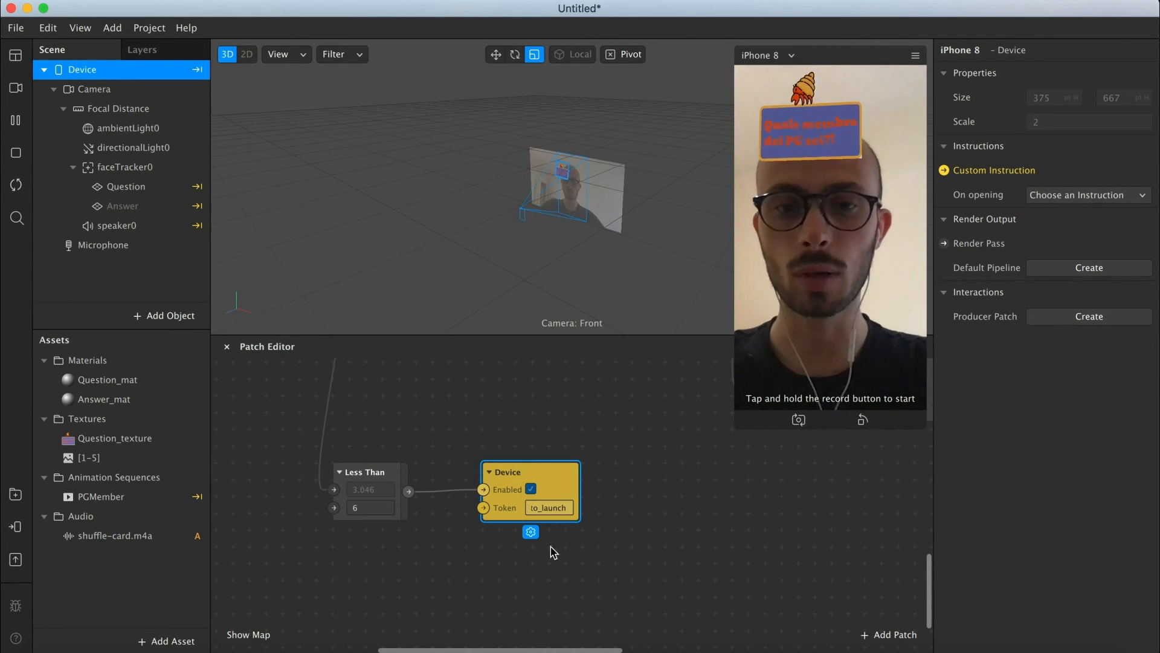
pyautogui.hscroll(-1, 568, 554)
pyautogui.scroll(-1, 568, 554)
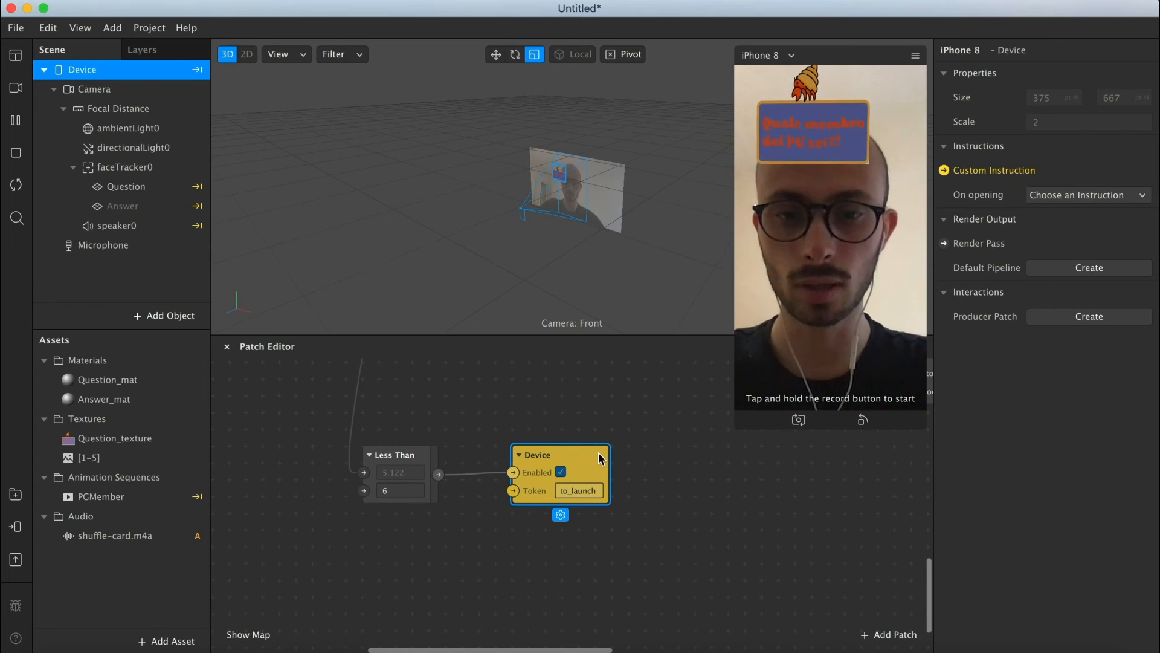
pyautogui.moveTo(598, 453); pyautogui.dragTo(572, 458)
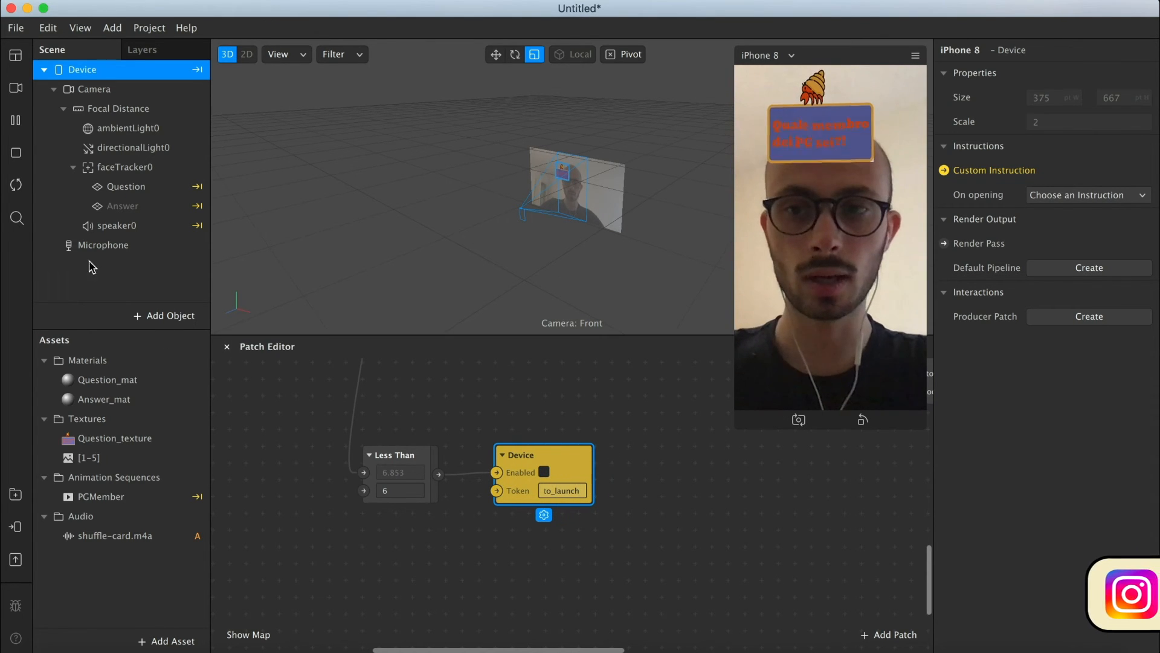
pyautogui.click(16, 186)
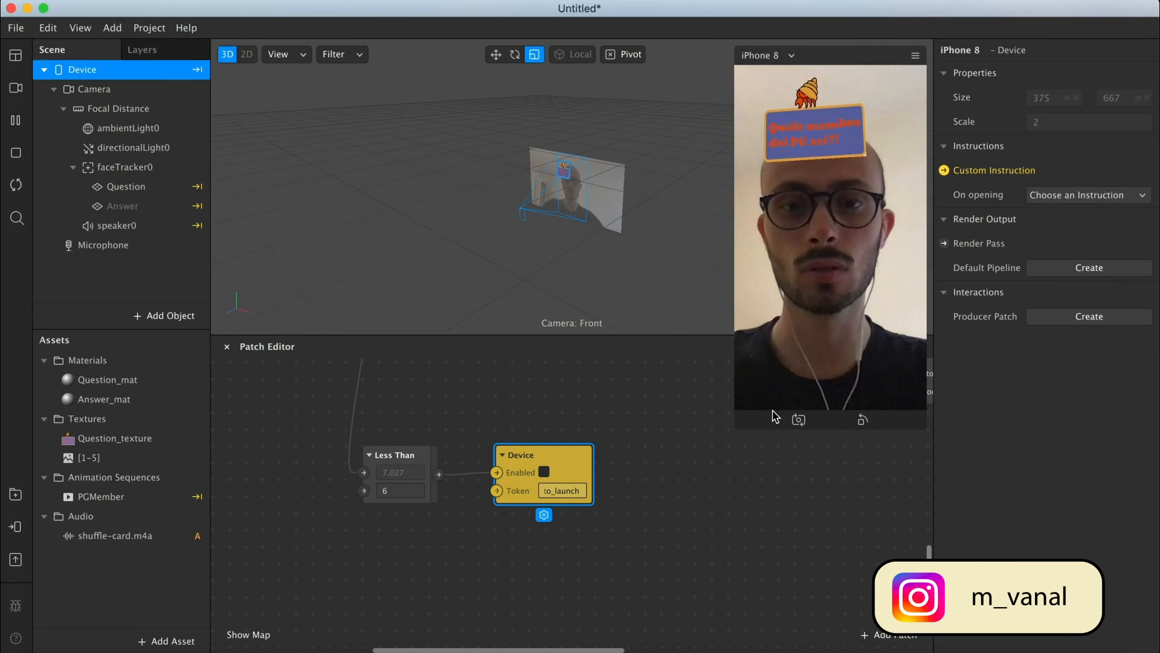
# Examine the patch graph from the screen tap logic through the random animation to the audio and instruction branches
pyautogui.keyDown('ctrl'); pyautogui.scroll(-4, 698, 482); pyautogui.keyUp('ctrl')
pyautogui.scroll(5, 697, 482)
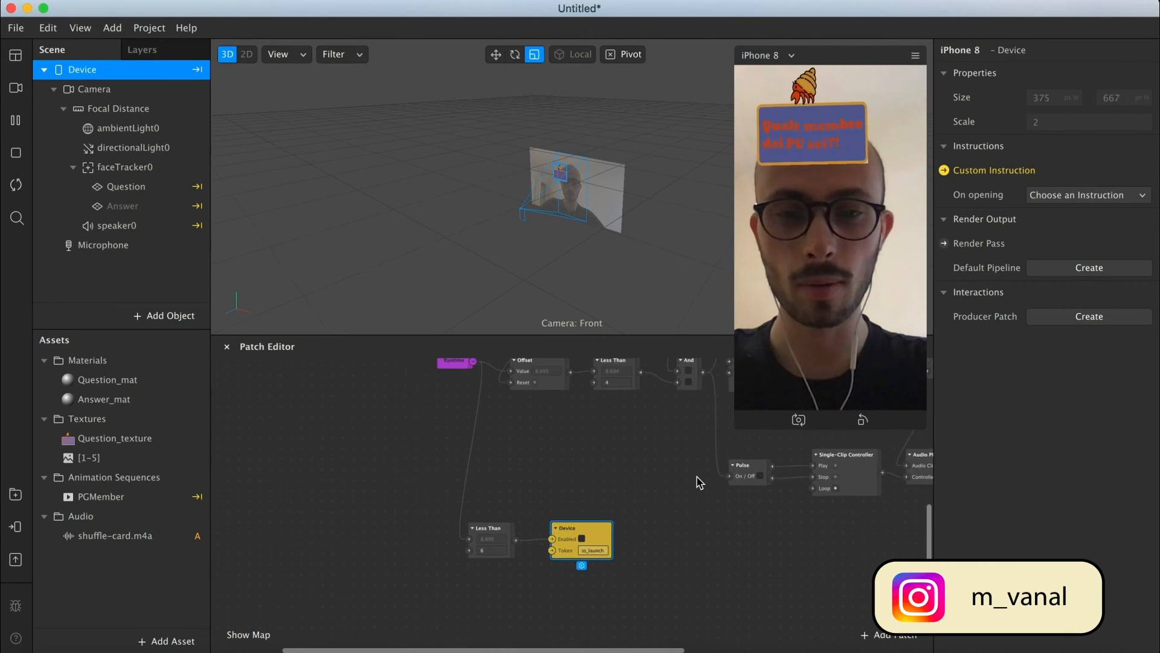
pyautogui.scroll(4, 699, 481)
pyautogui.hscroll(6, 699, 482)
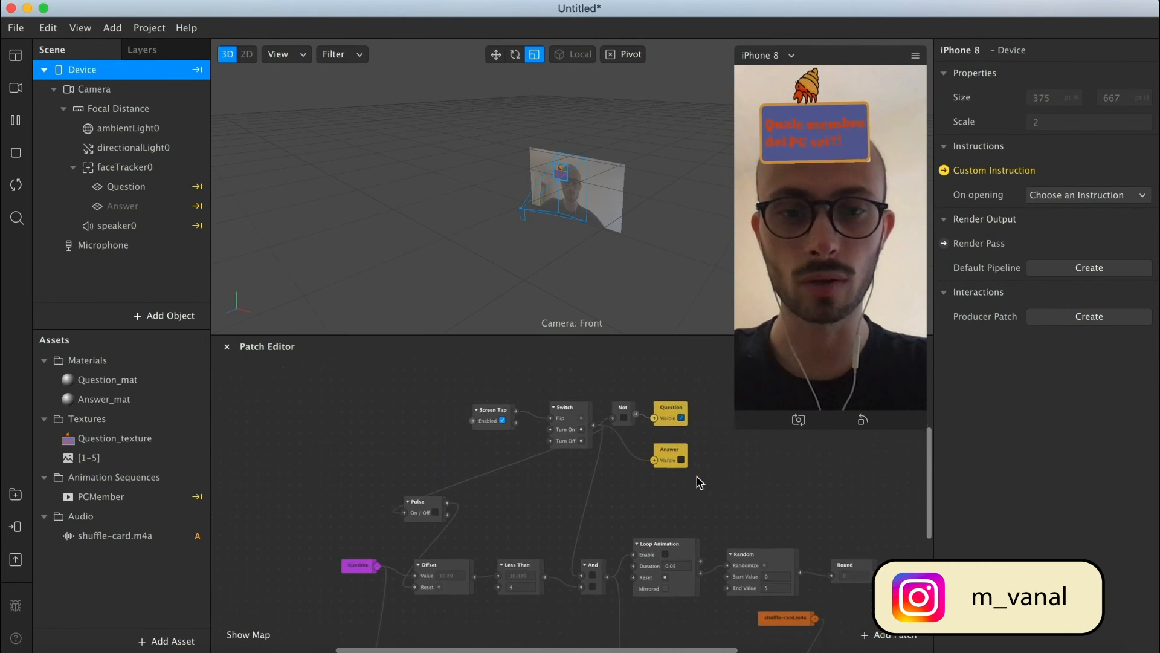
pyautogui.scroll(-6, 474, 518)
pyautogui.hscroll(2, 474, 518)
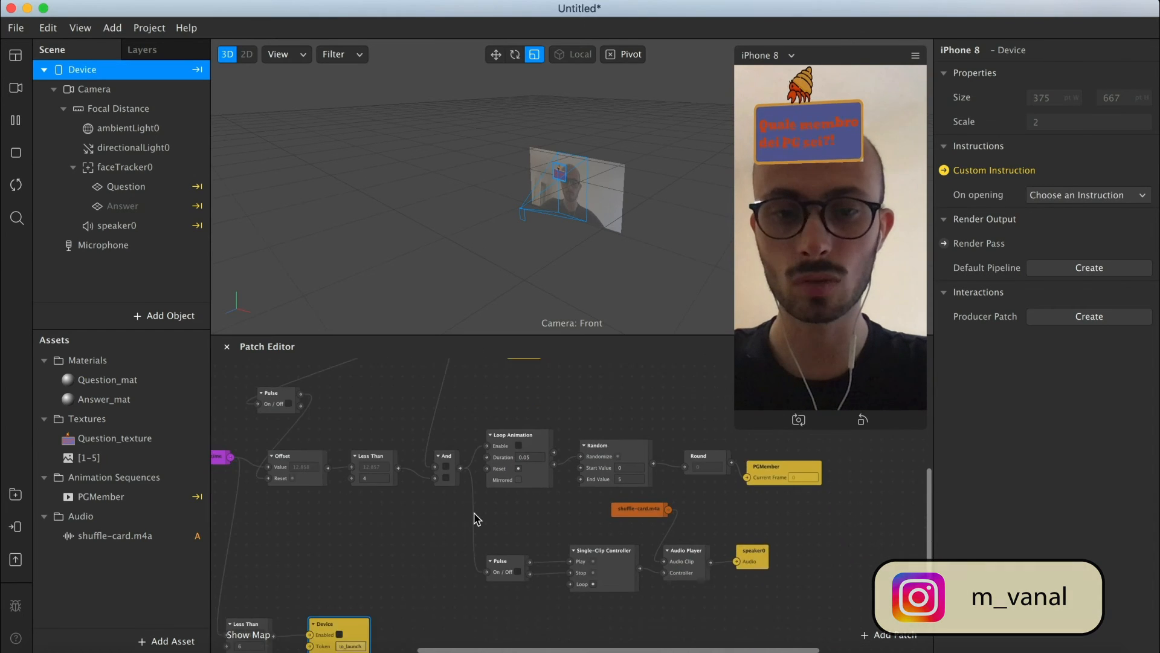
pyautogui.hscroll(2, 474, 518)
pyautogui.scroll(1, 474, 518)
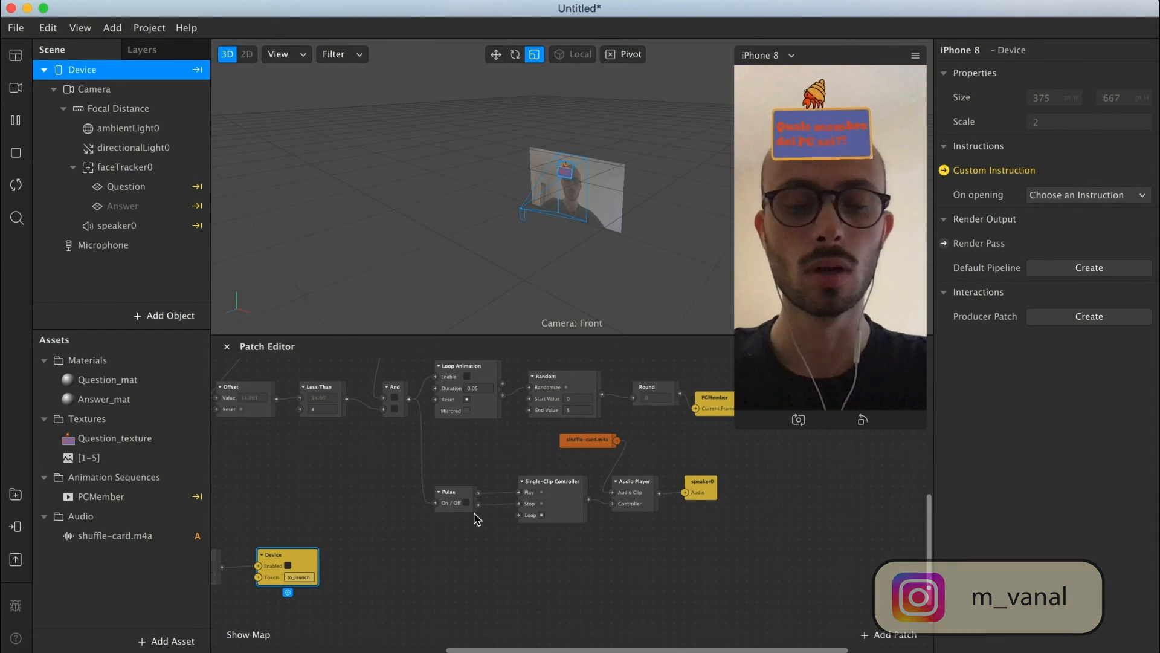
pyautogui.hscroll(-6, 474, 518)
pyautogui.scroll(2, 474, 518)
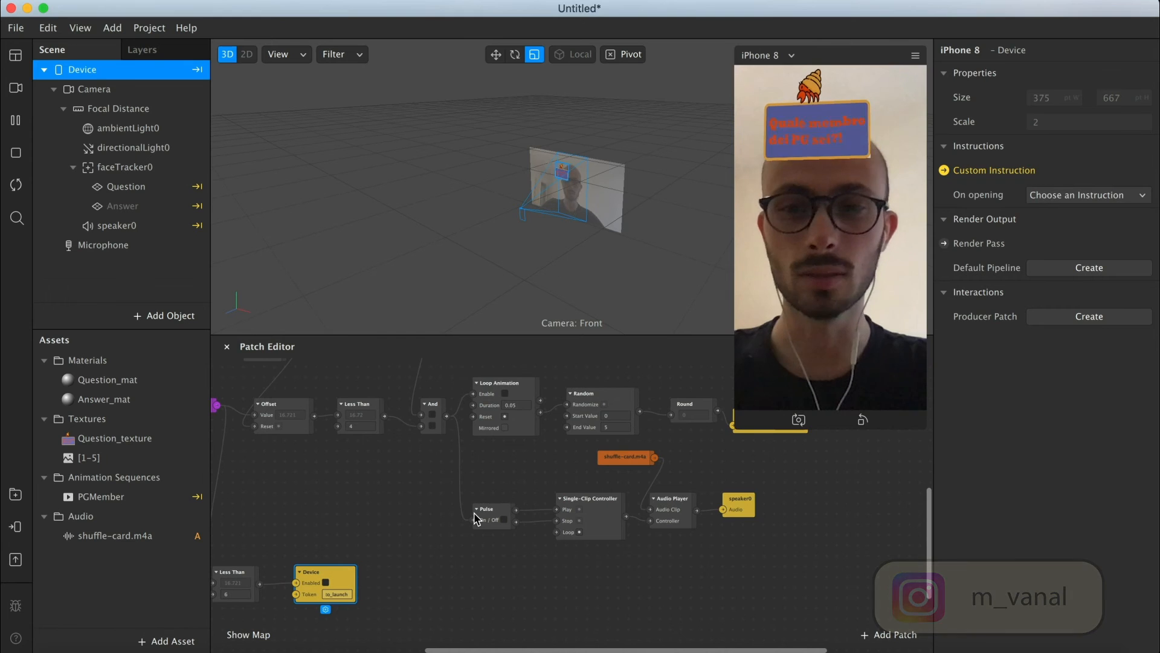
# Replace the Screen Tap patch with a Camera patch whose last output feeds a Pulse patch in front of the Switch
pyautogui.scroll(10, 474, 518)
pyautogui.hscroll(-8, 474, 518)
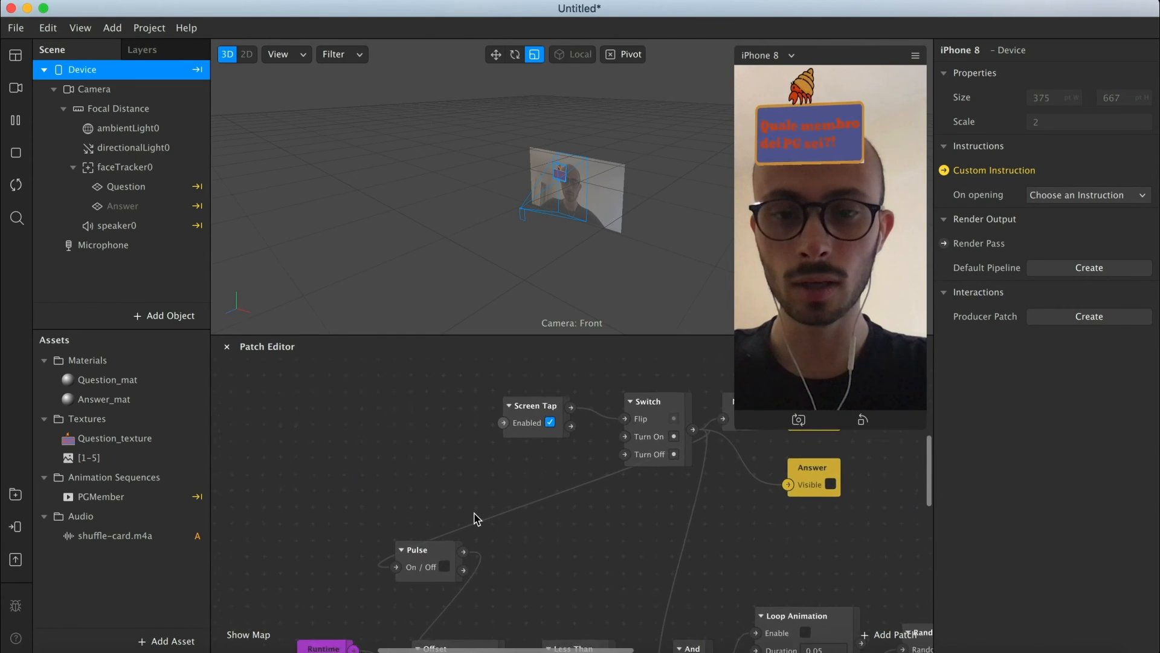
pyautogui.scroll(2, 476, 517)
pyautogui.hscroll(1, 477, 518)
pyautogui.moveTo(487, 465); pyautogui.dragTo(410, 465)
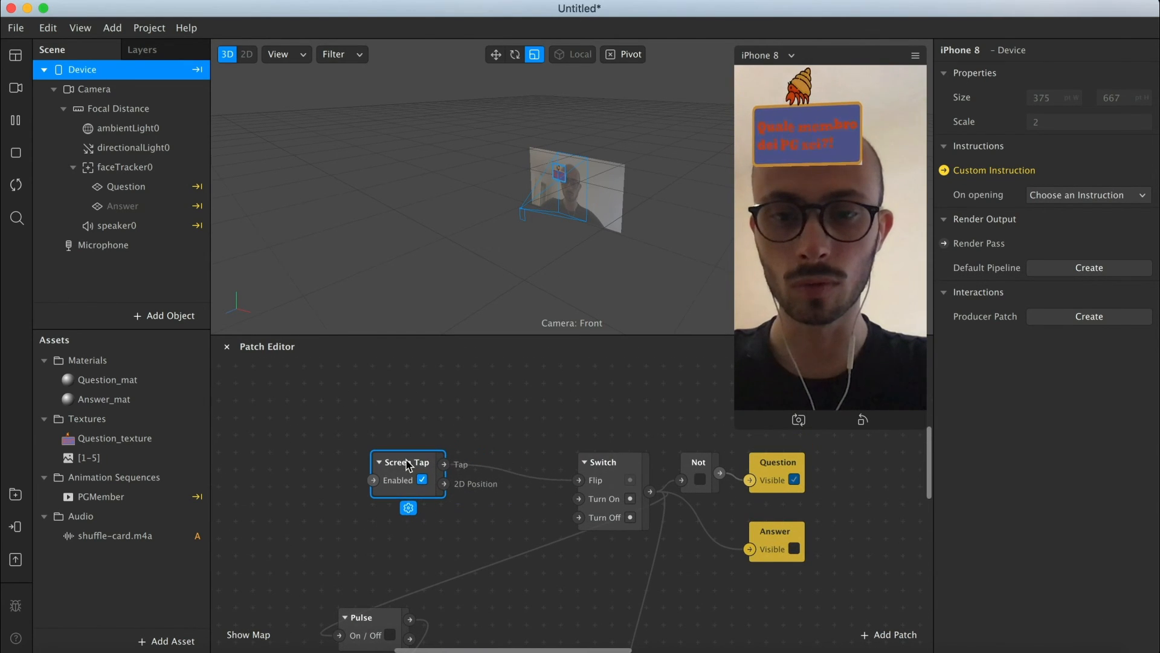
pyautogui.press('Delete')
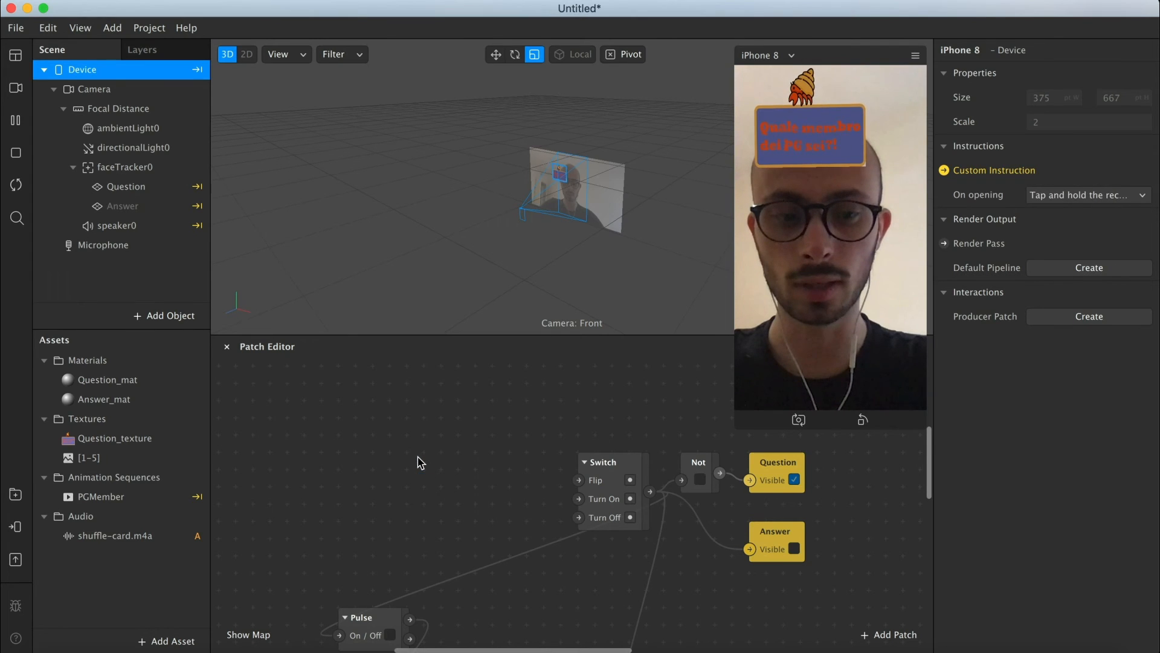
pyautogui.click(134, 95)
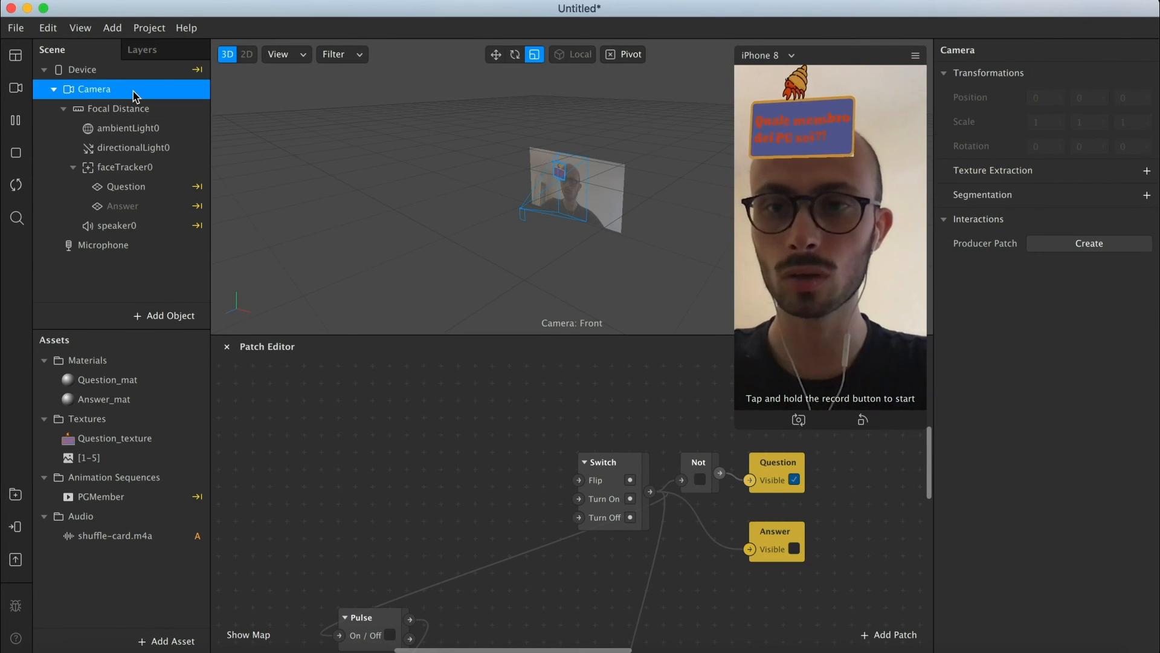
pyautogui.moveTo(134, 95); pyautogui.dragTo(517, 480)
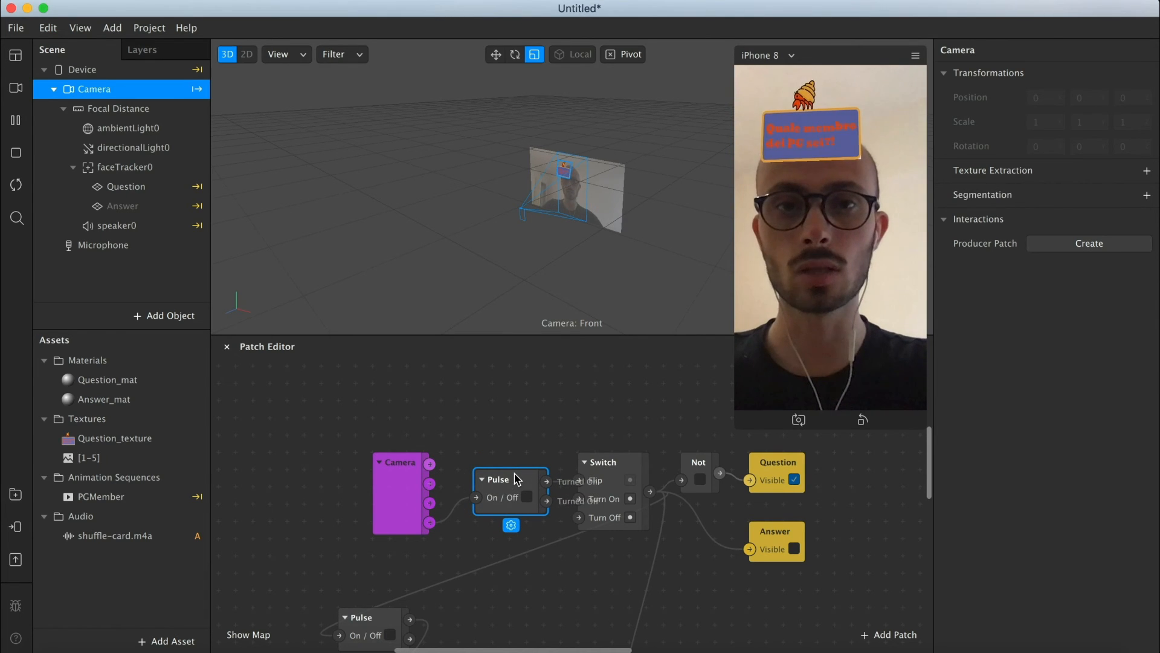
# Select the instruction's Less Than and Device patches and move them together closer to the Runtime and Offset row
pyautogui.scroll(-3, 517, 479)
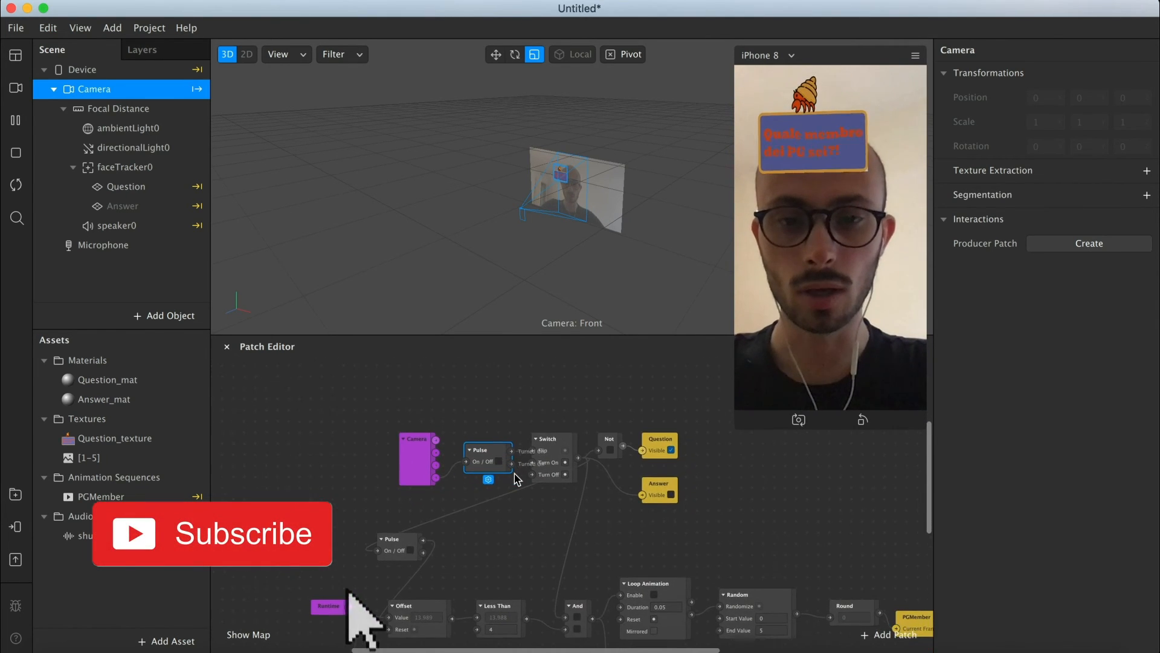
pyautogui.scroll(-5, 517, 479)
pyautogui.hscroll(1, 516, 479)
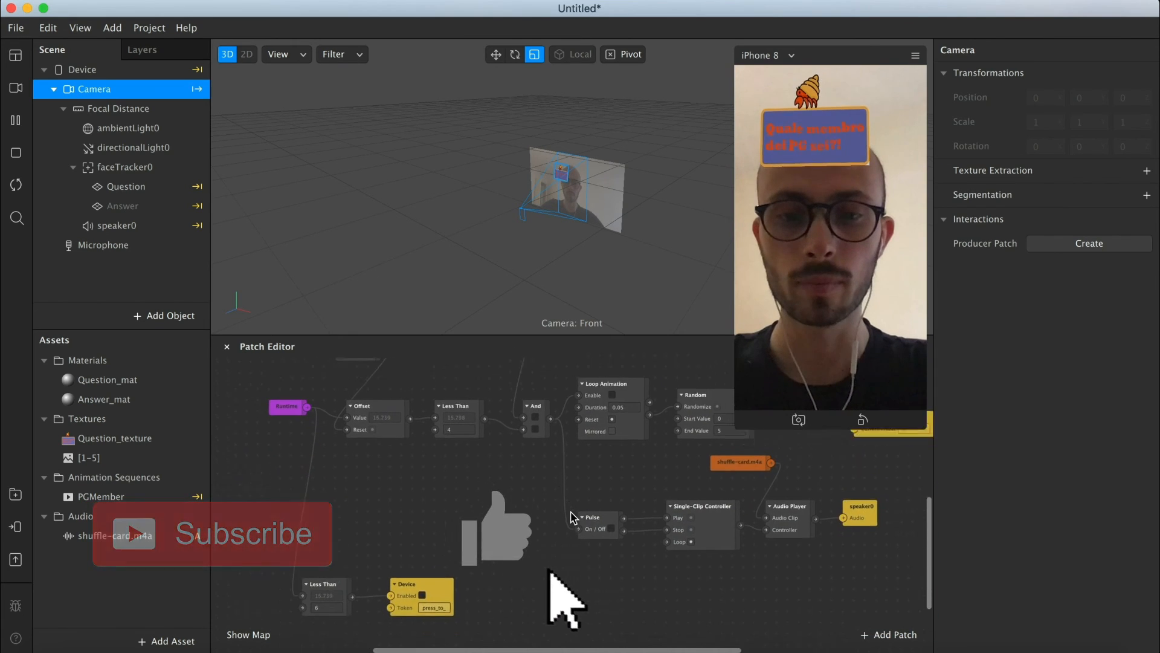
pyautogui.scroll(-1, 572, 517)
pyautogui.moveTo(518, 528); pyautogui.dragTo(321, 585)
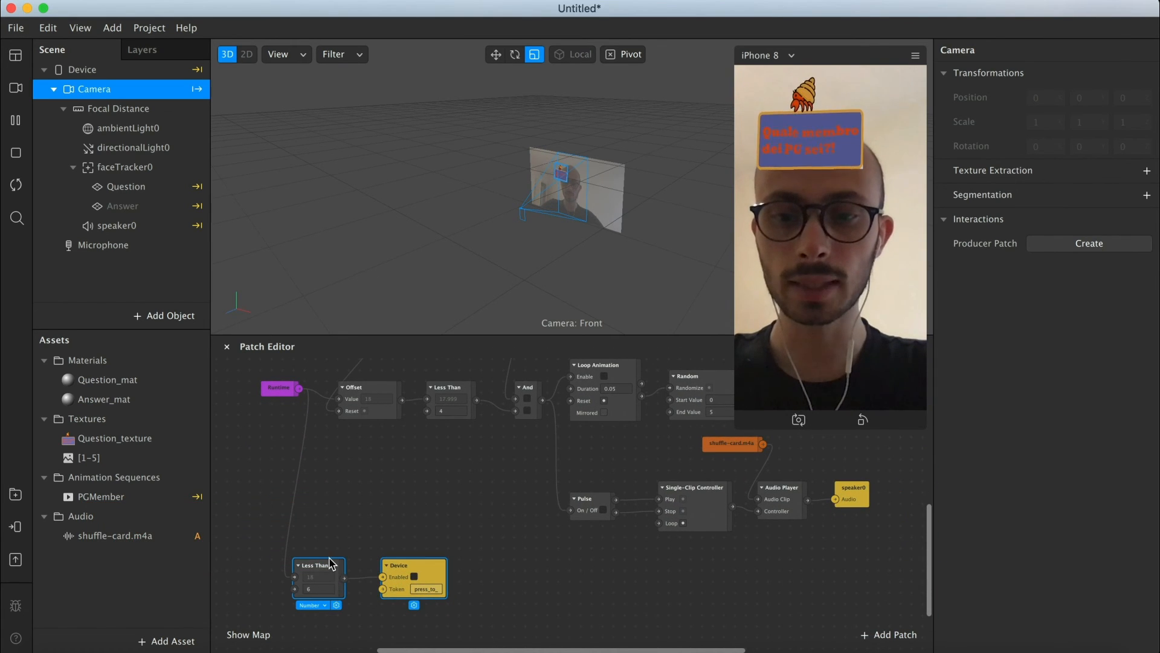
pyautogui.doubleClick(329, 556)
pyautogui.click(254, 607)
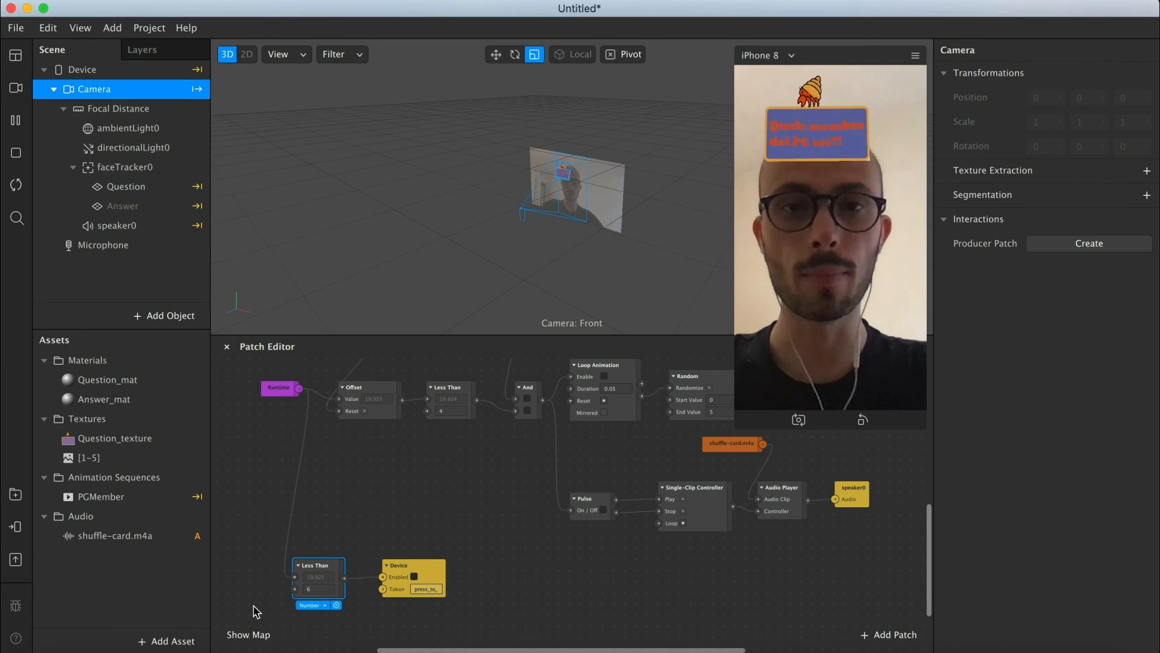
pyautogui.moveTo(254, 608); pyautogui.dragTo(436, 536)
pyautogui.scroll(-2, 436, 537)
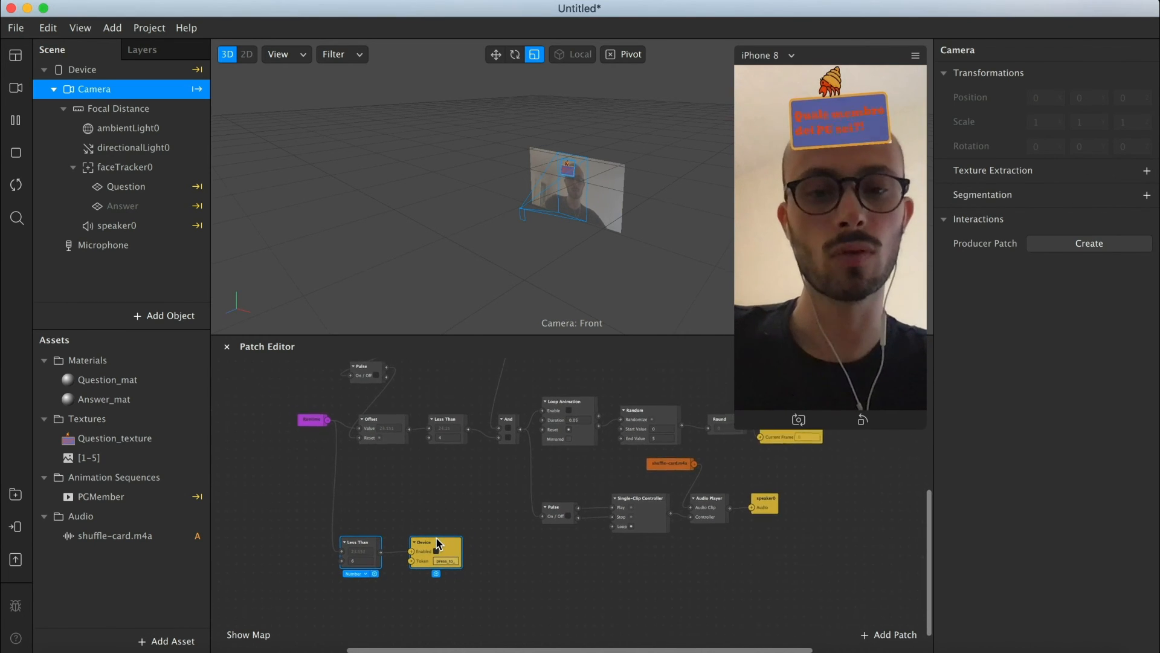
pyautogui.scroll(4, 437, 537)
pyautogui.scroll(1, 436, 538)
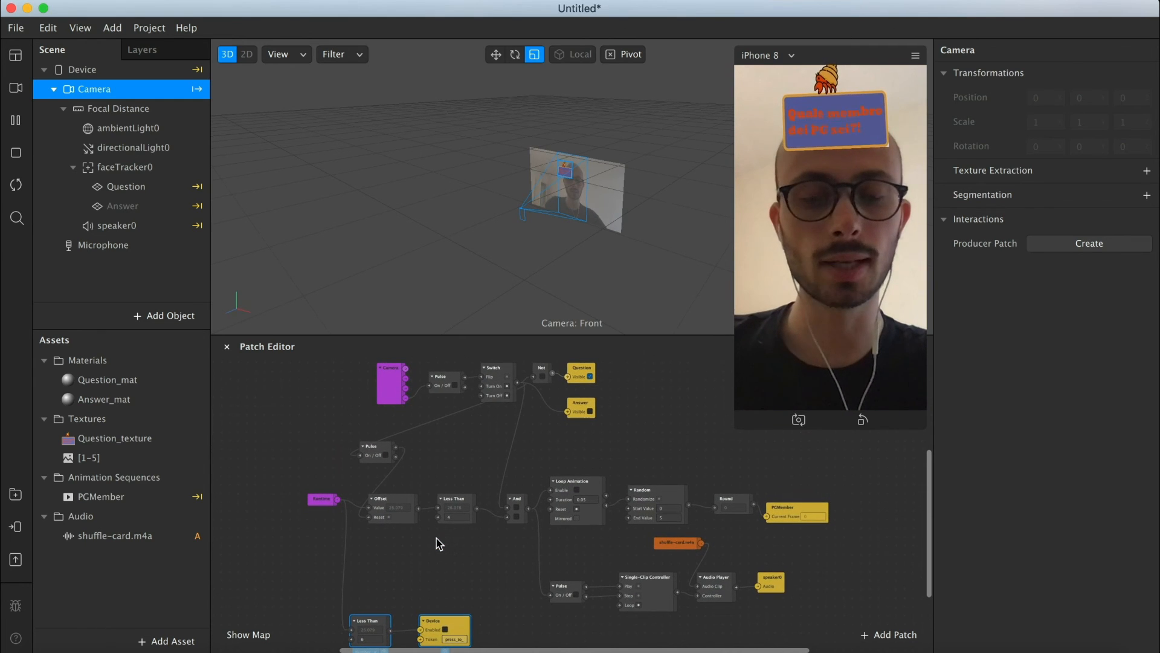
pyautogui.scroll(-2, 440, 544)
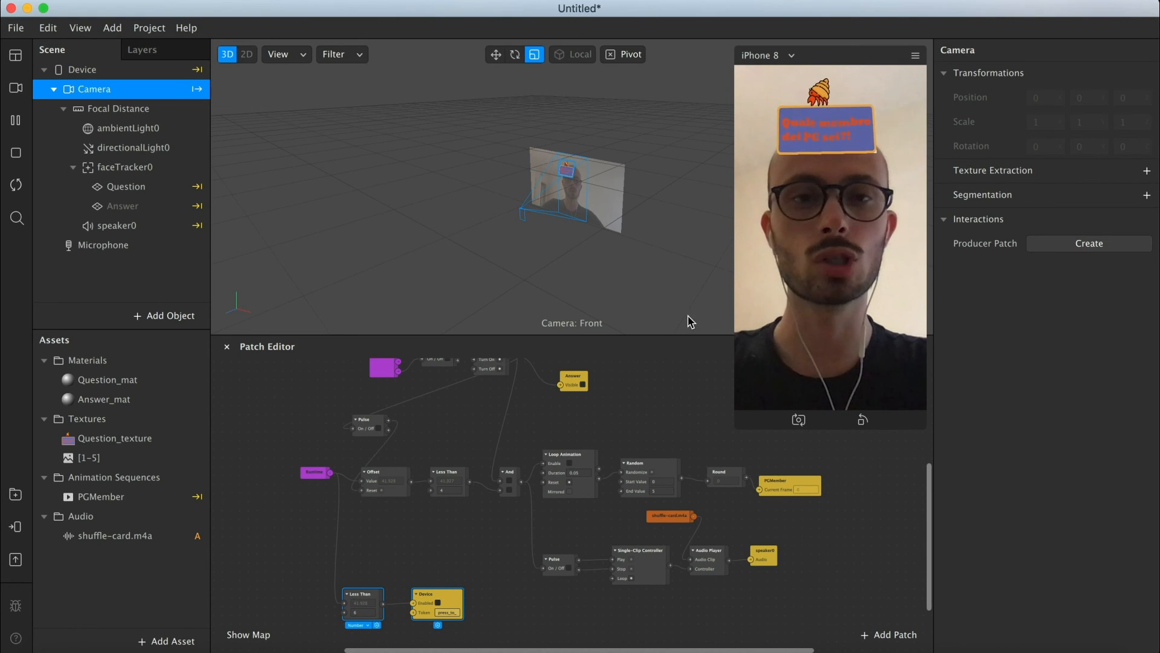
# Check the effect in the iPhone X preview and return the preview device to iPhone 8
pyautogui.click(792, 56)
pyautogui.moveTo(816, 63)
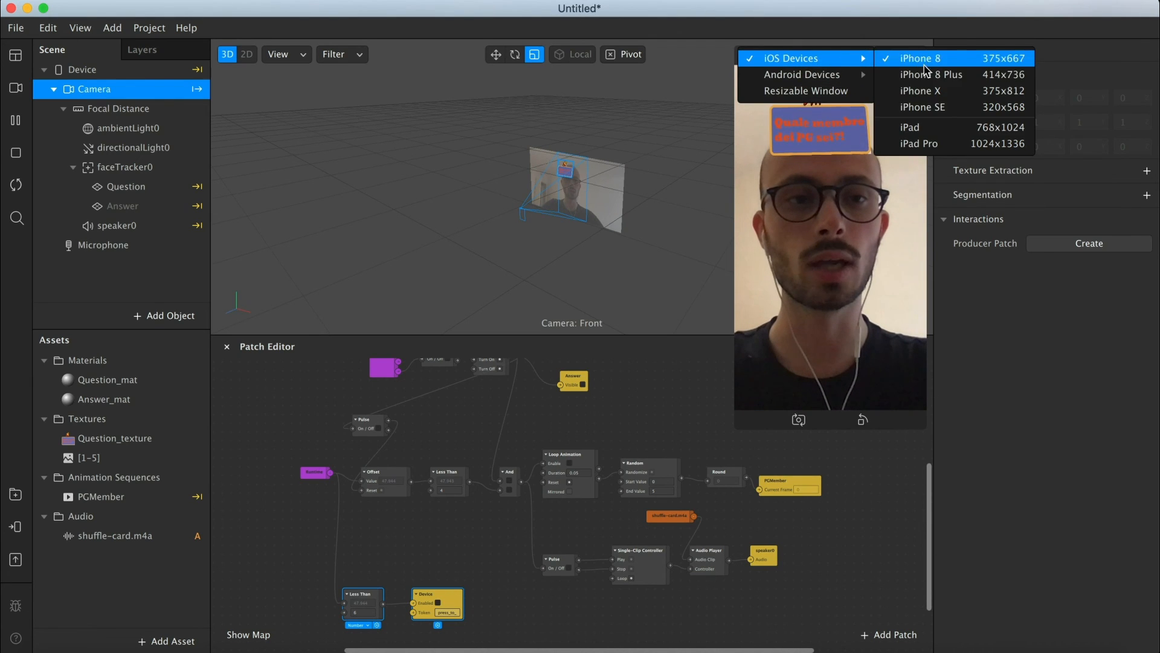
pyautogui.click(916, 91)
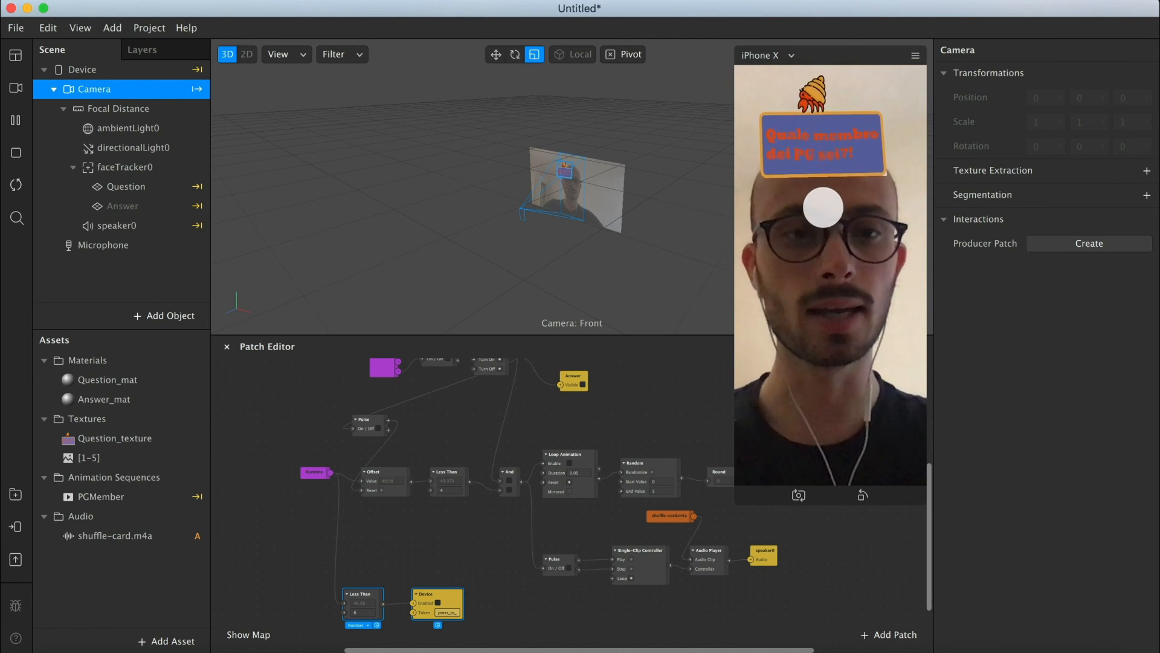
pyautogui.click(782, 58)
pyautogui.moveTo(807, 56)
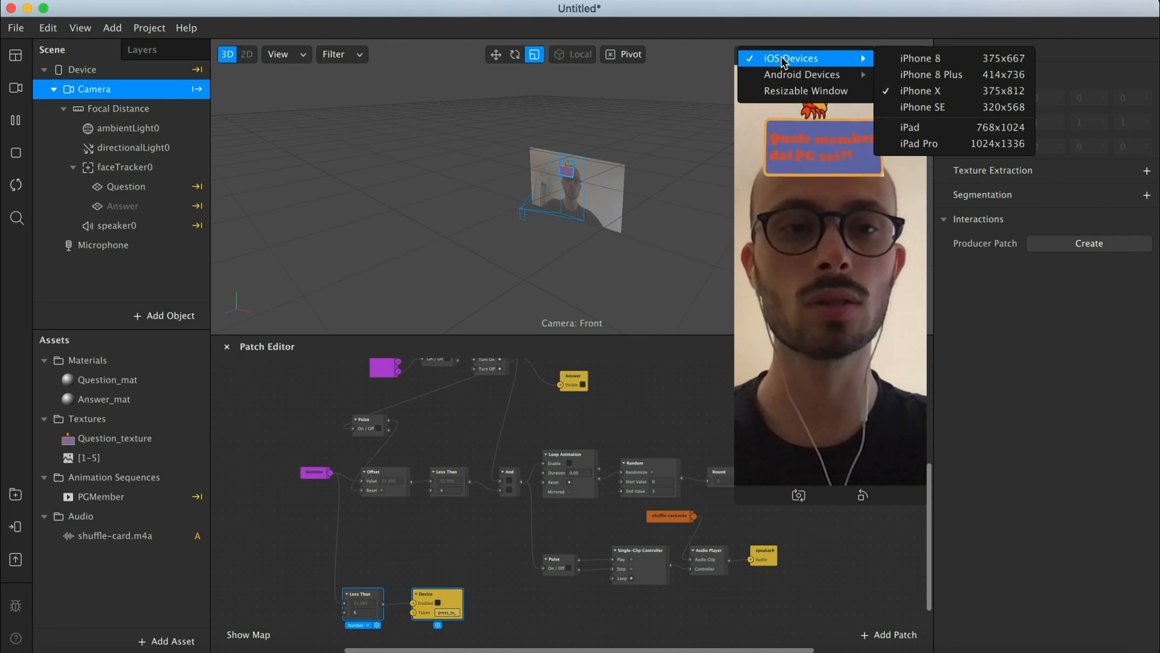
pyautogui.click(915, 55)
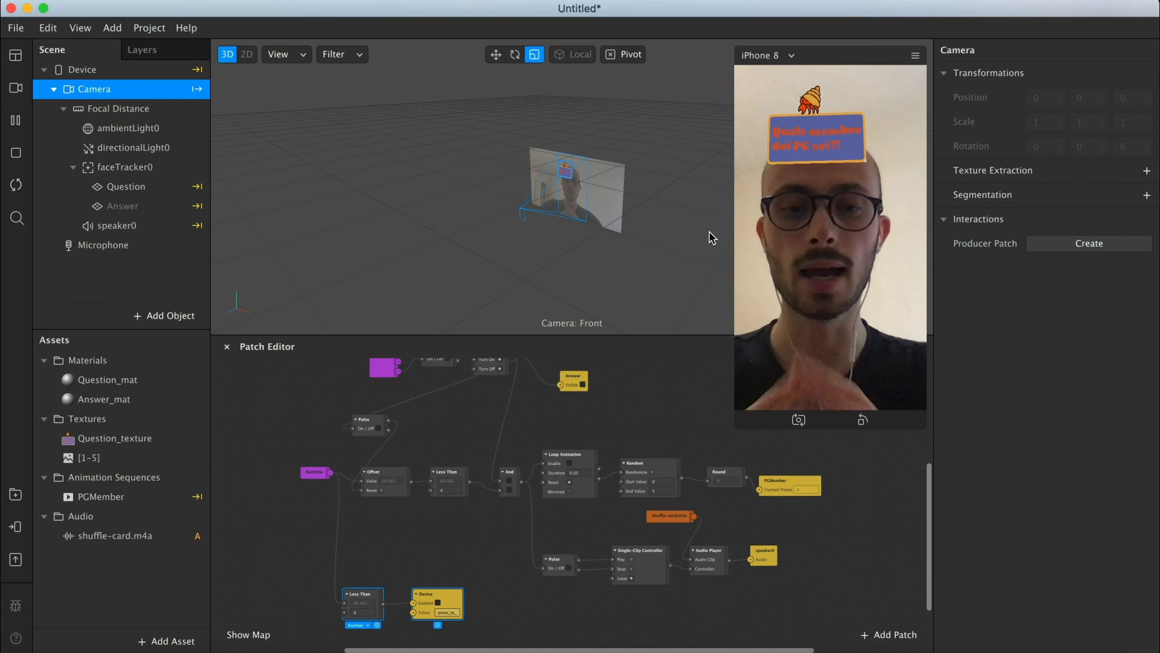
# Examine the random animation, PGMember and audio branches and the whole patch graph, and clear the patch selection
pyautogui.hscroll(5, 634, 452)
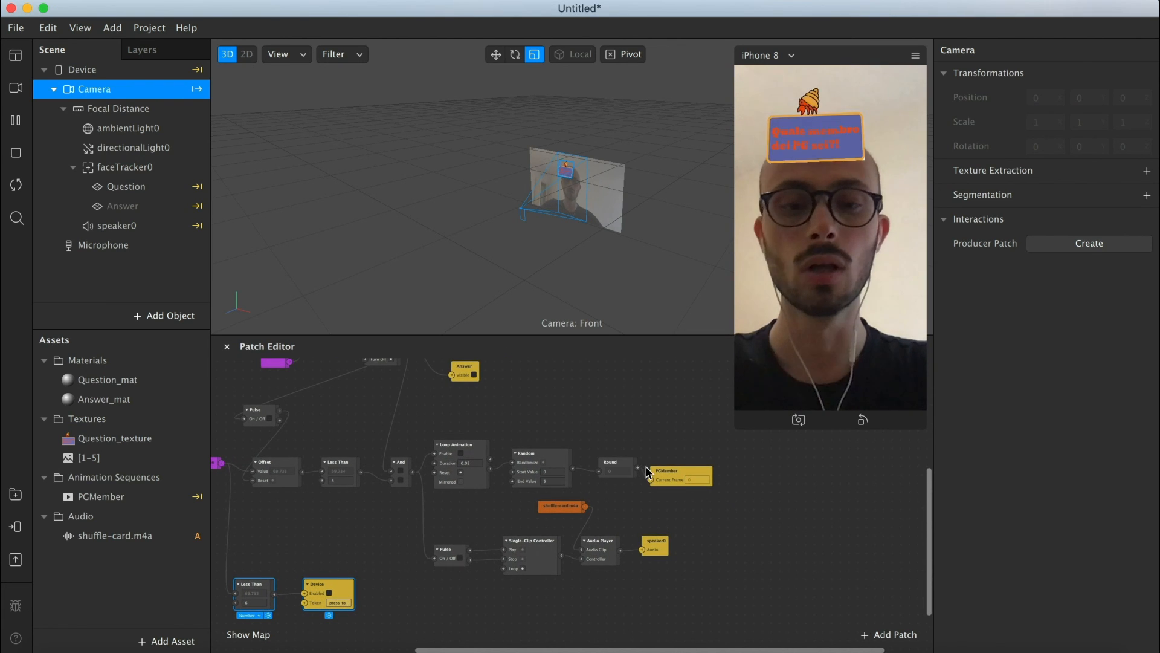
pyautogui.keyDown('ctrl'); pyautogui.scroll(3, 641, 472); pyautogui.keyUp('ctrl')
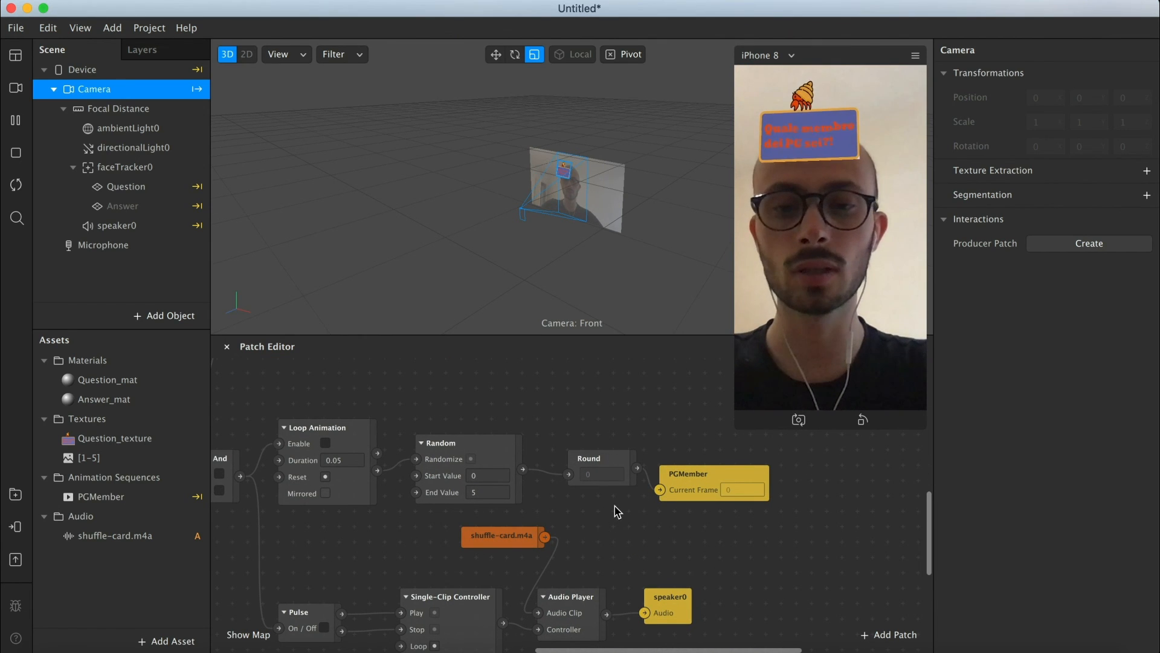
pyautogui.keyDown('ctrl'); pyautogui.scroll(-3, 617, 510); pyautogui.keyUp('ctrl')
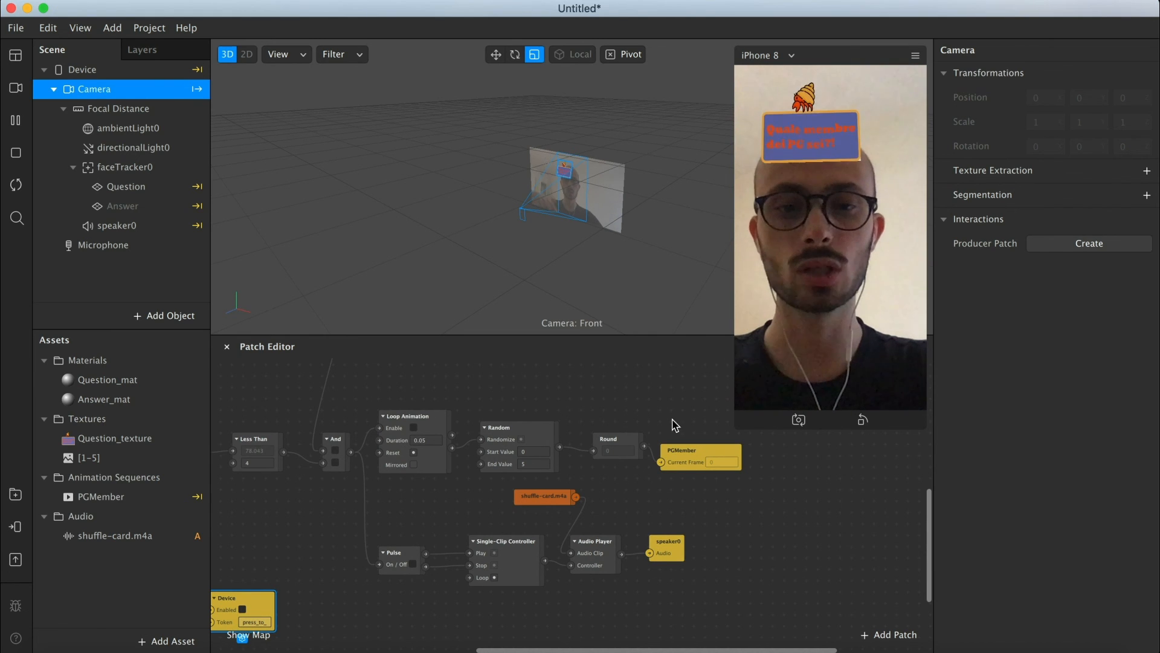
pyautogui.hscroll(5, 638, 484)
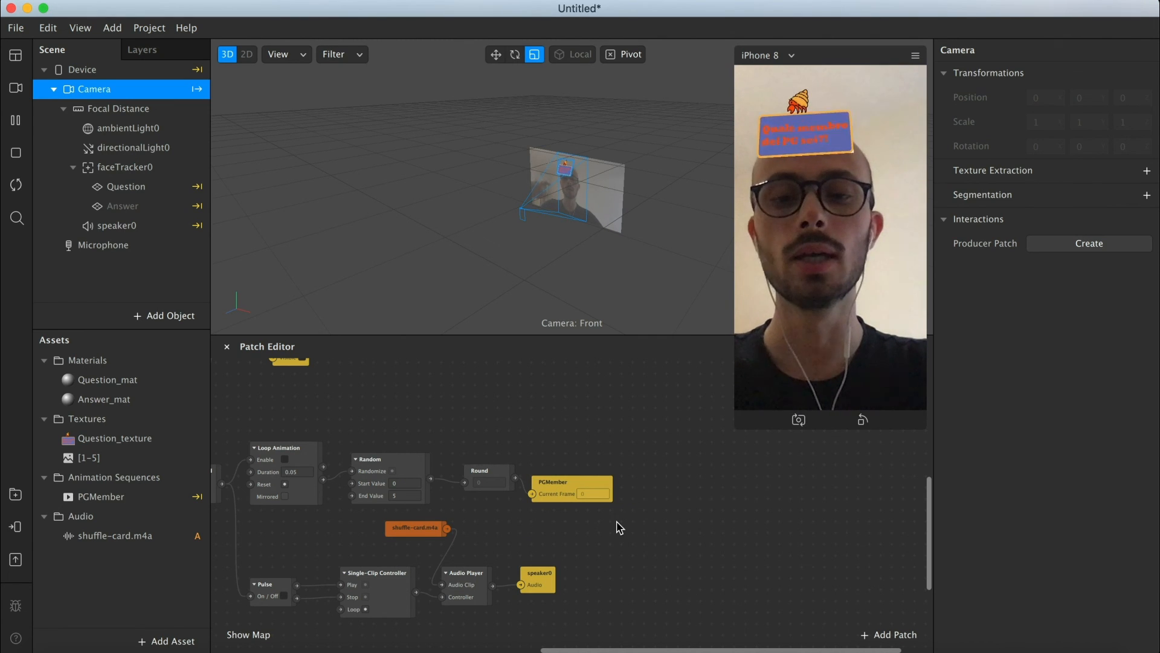
pyautogui.hscroll(-6, 620, 527)
pyautogui.scroll(-2, 620, 528)
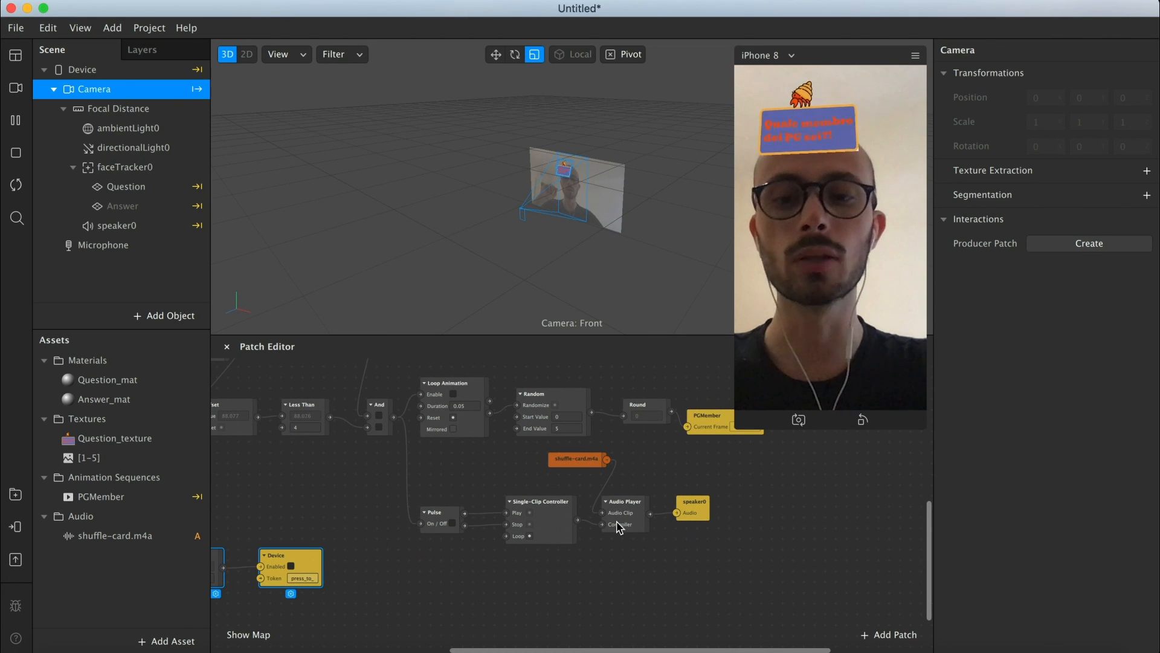
pyautogui.scroll(-2, 619, 528)
pyautogui.hscroll(-5, 491, 536)
pyautogui.scroll(2, 491, 536)
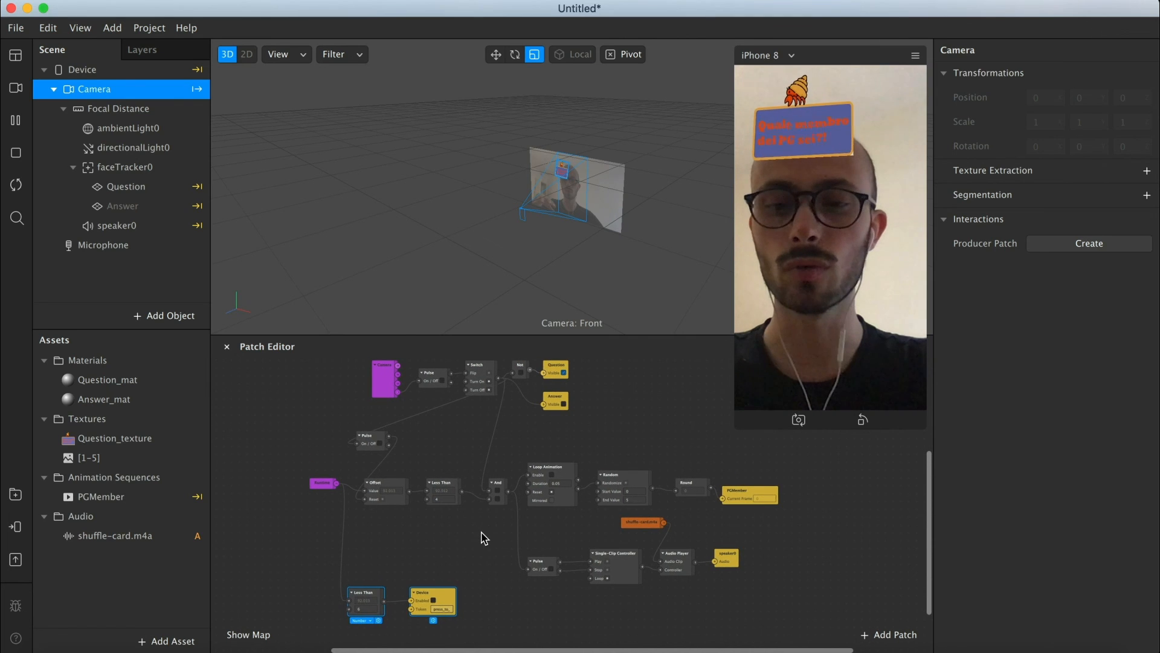
pyautogui.click(483, 534)
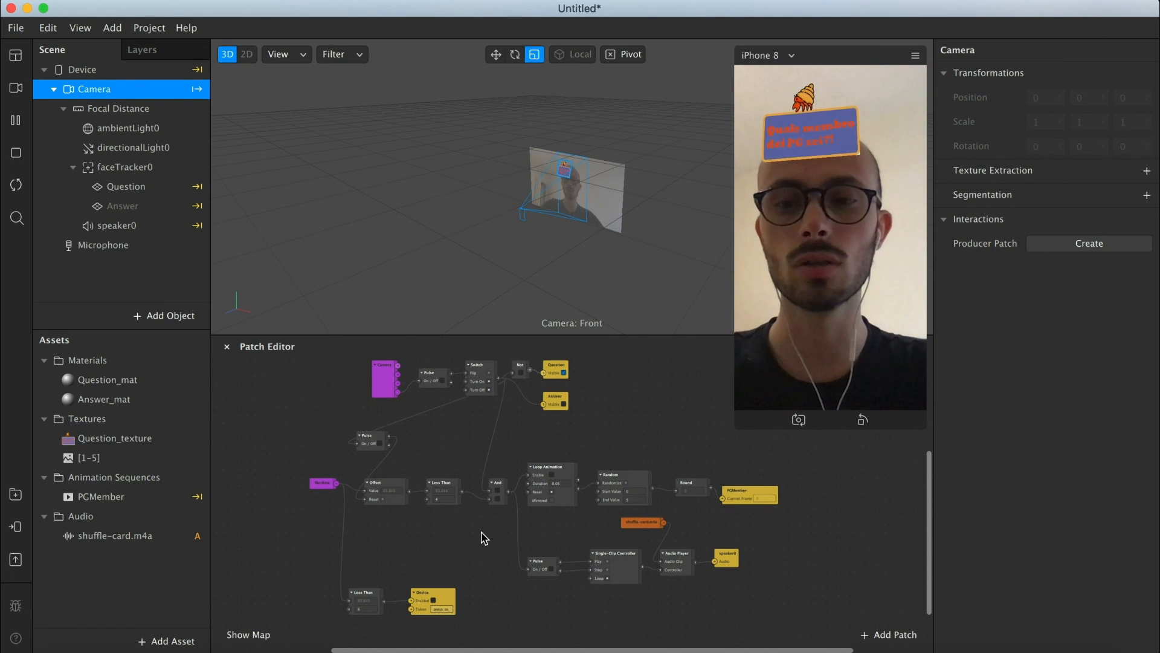